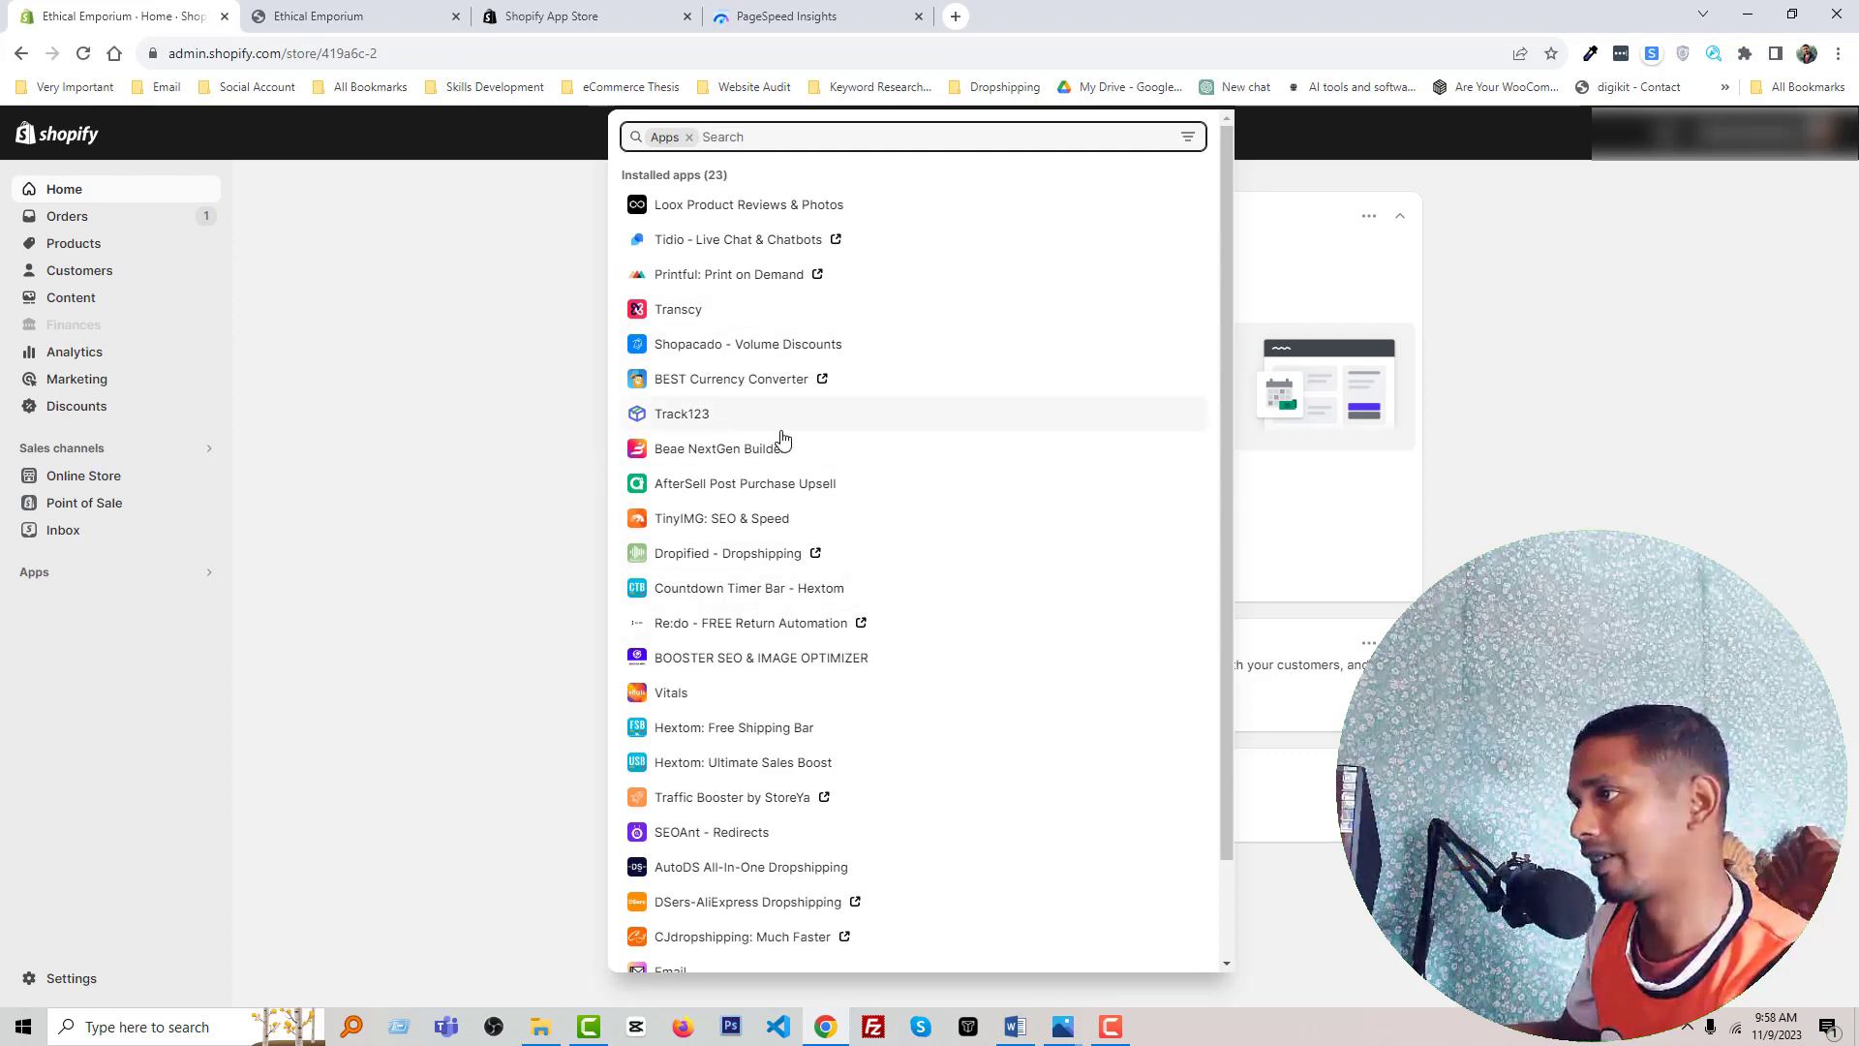
- Look through the full list of installed apps in the Shopify admin
scroll(754, 537, "down", 2)
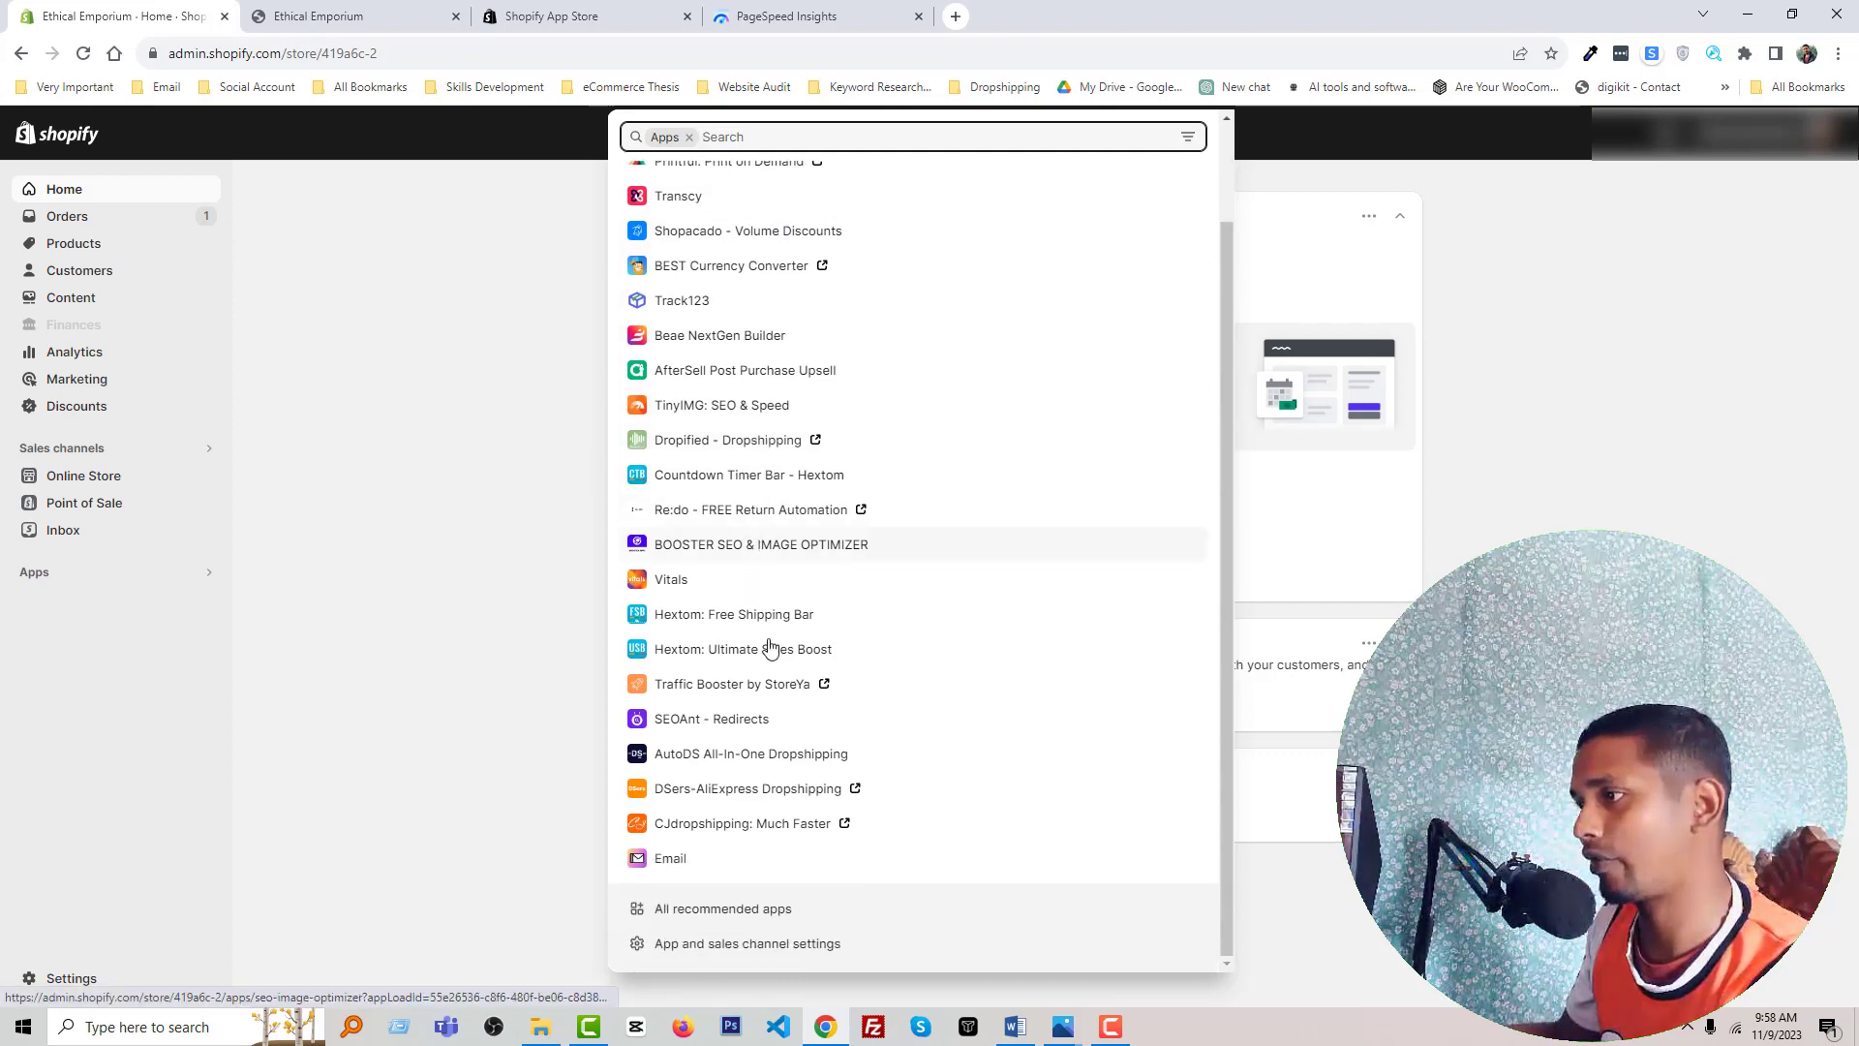
scroll(752, 810, "up", 2)
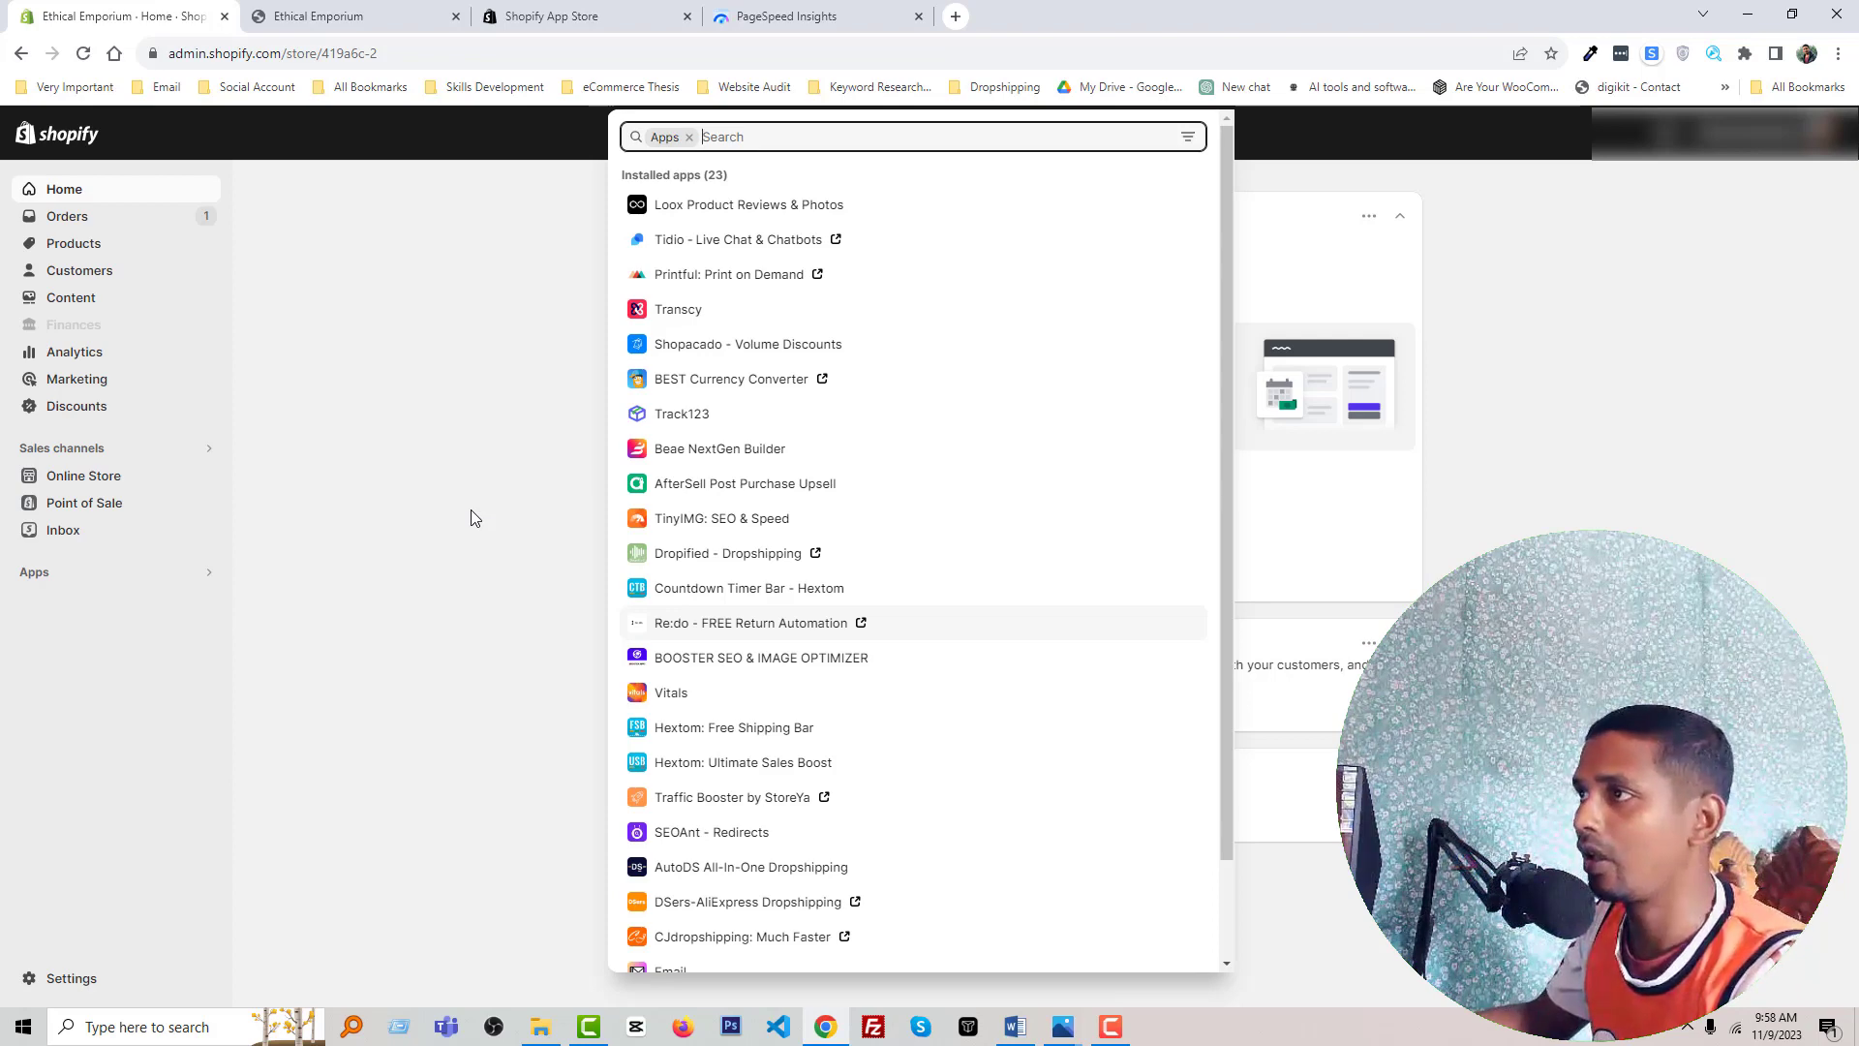
- Switch to the Shopify App Store and examine the app categories under "How stores like yours use apps"
left_click(548, 21)
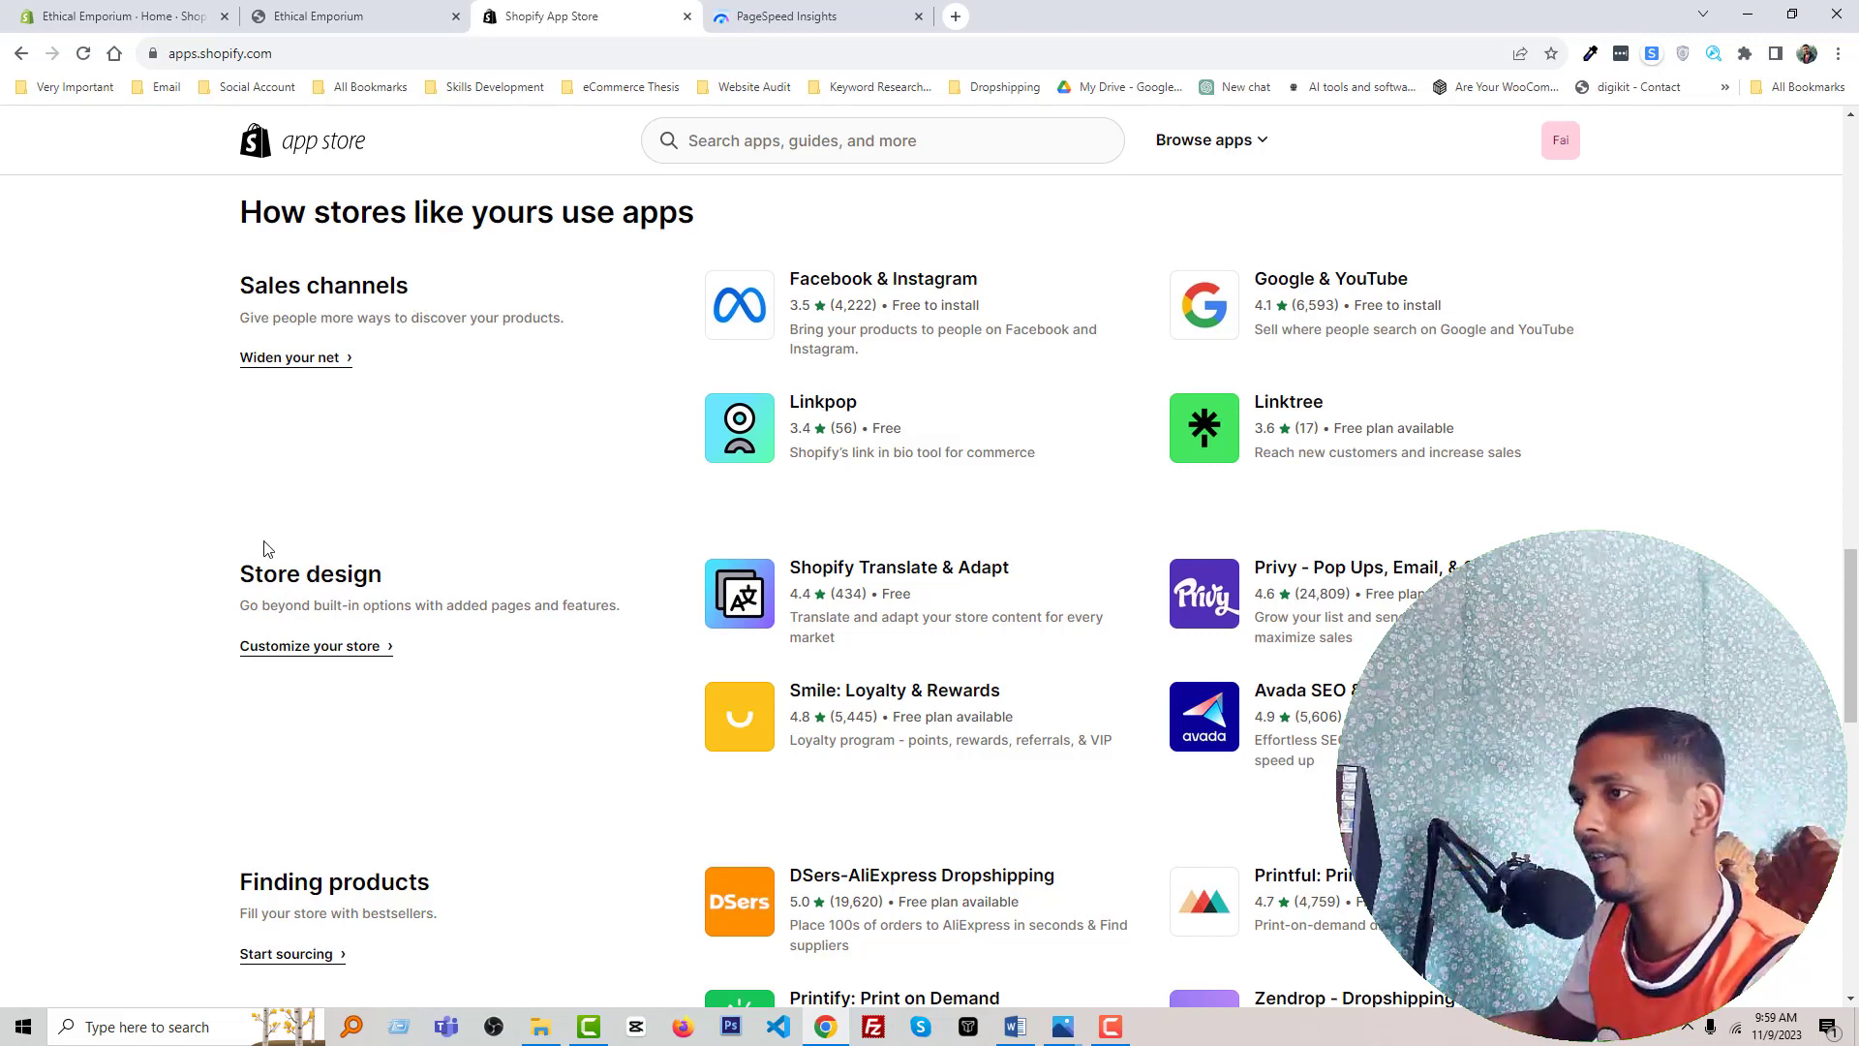
scroll(232, 543, "down", 1)
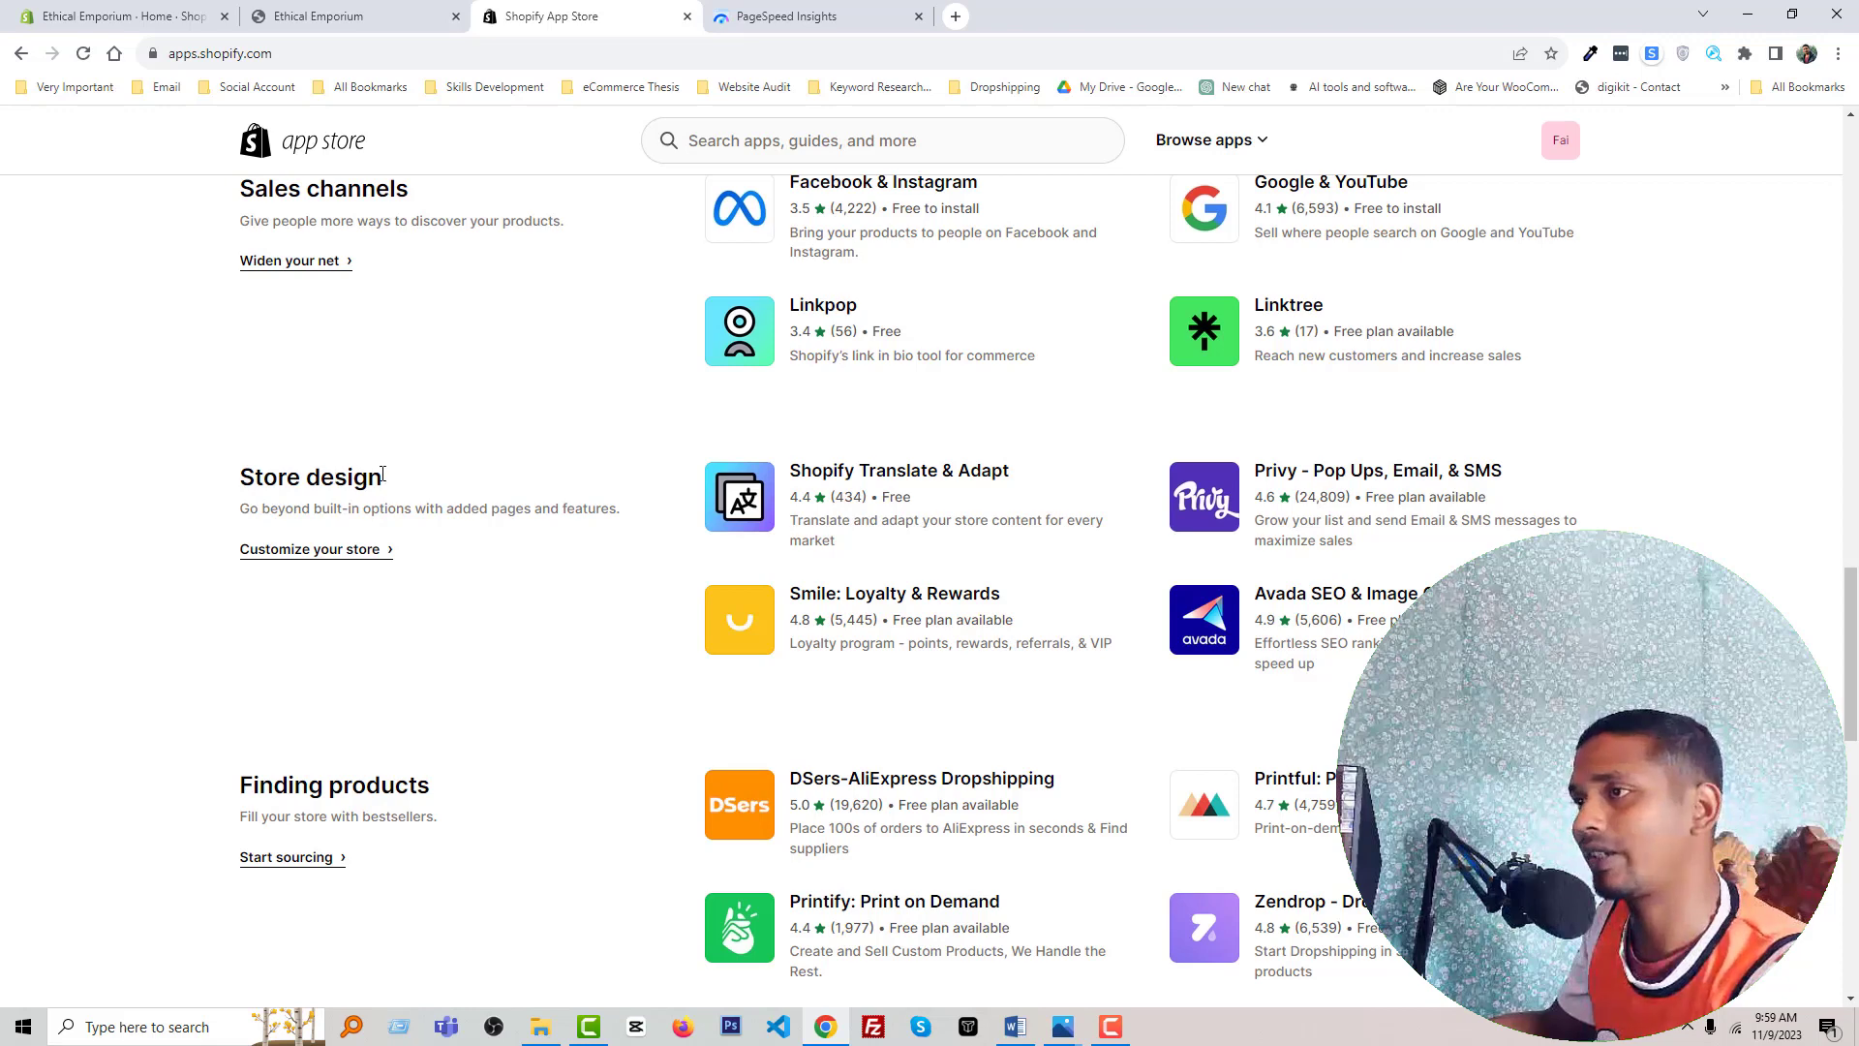
scroll(384, 490, "down", 2)
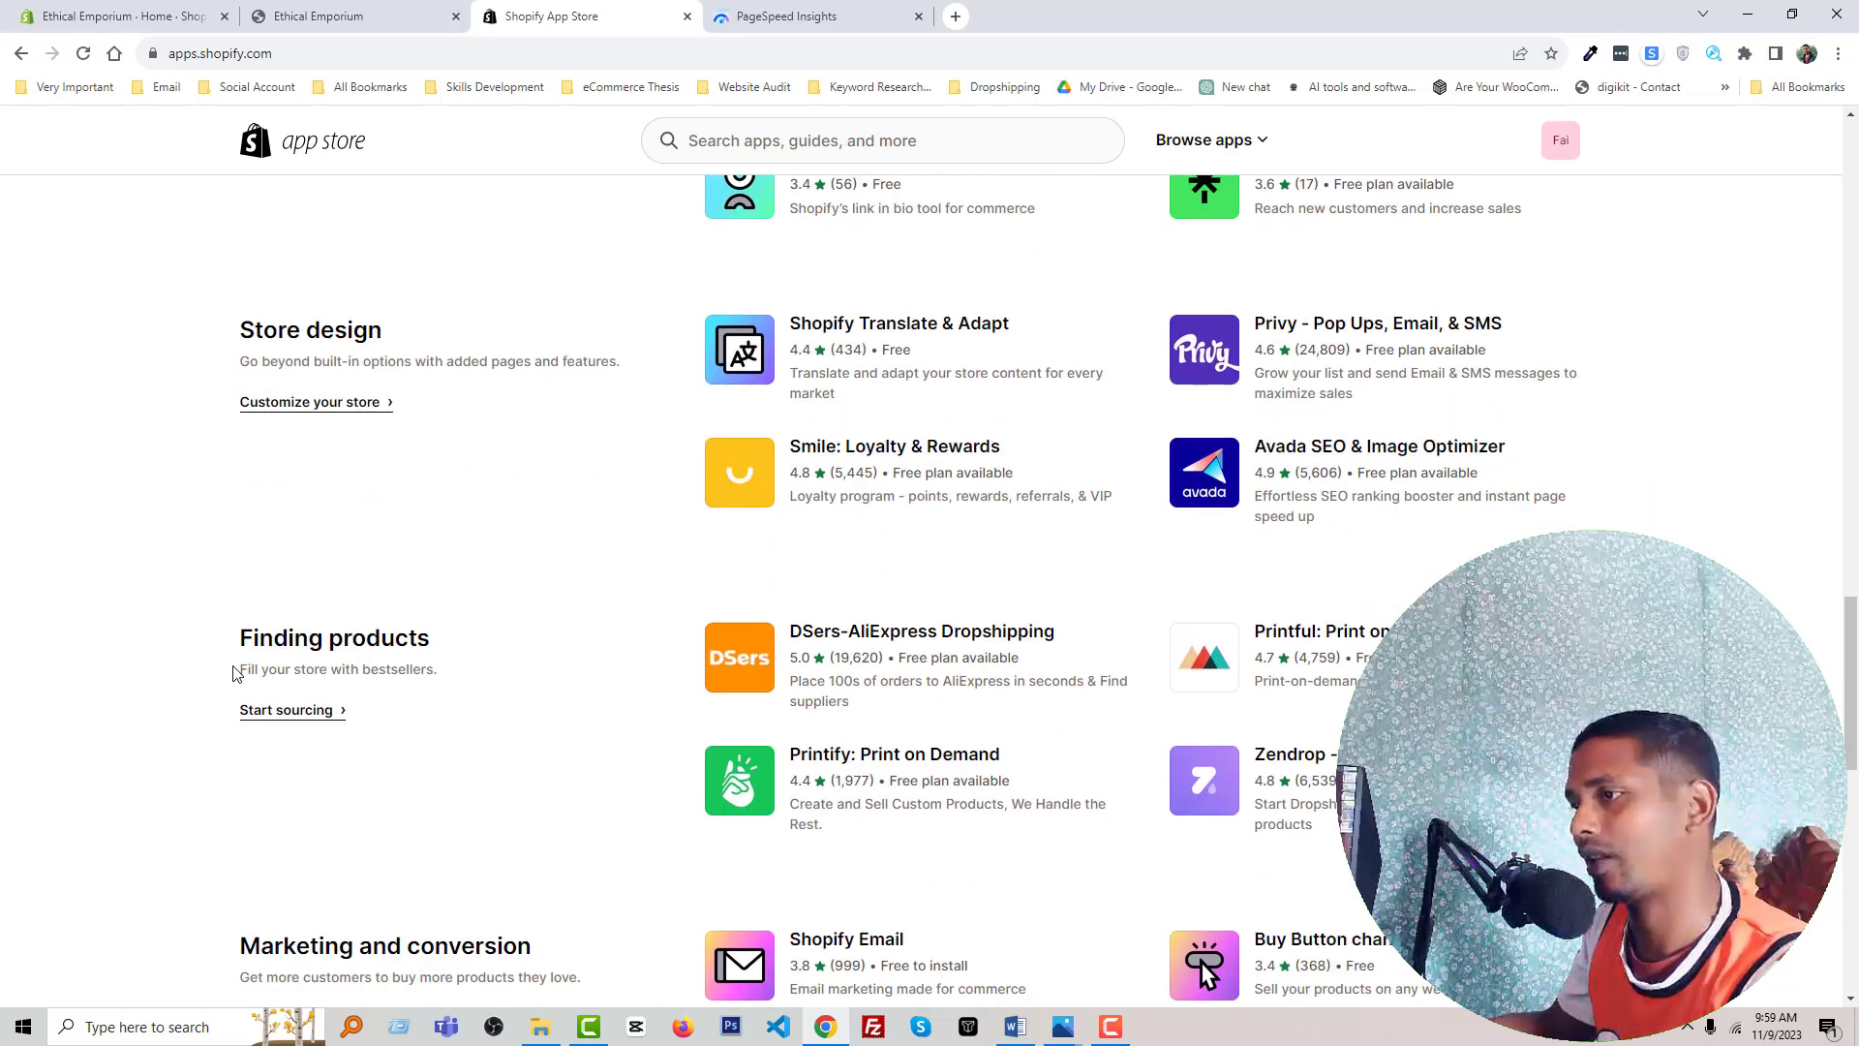
scroll(495, 605, "down", 2)
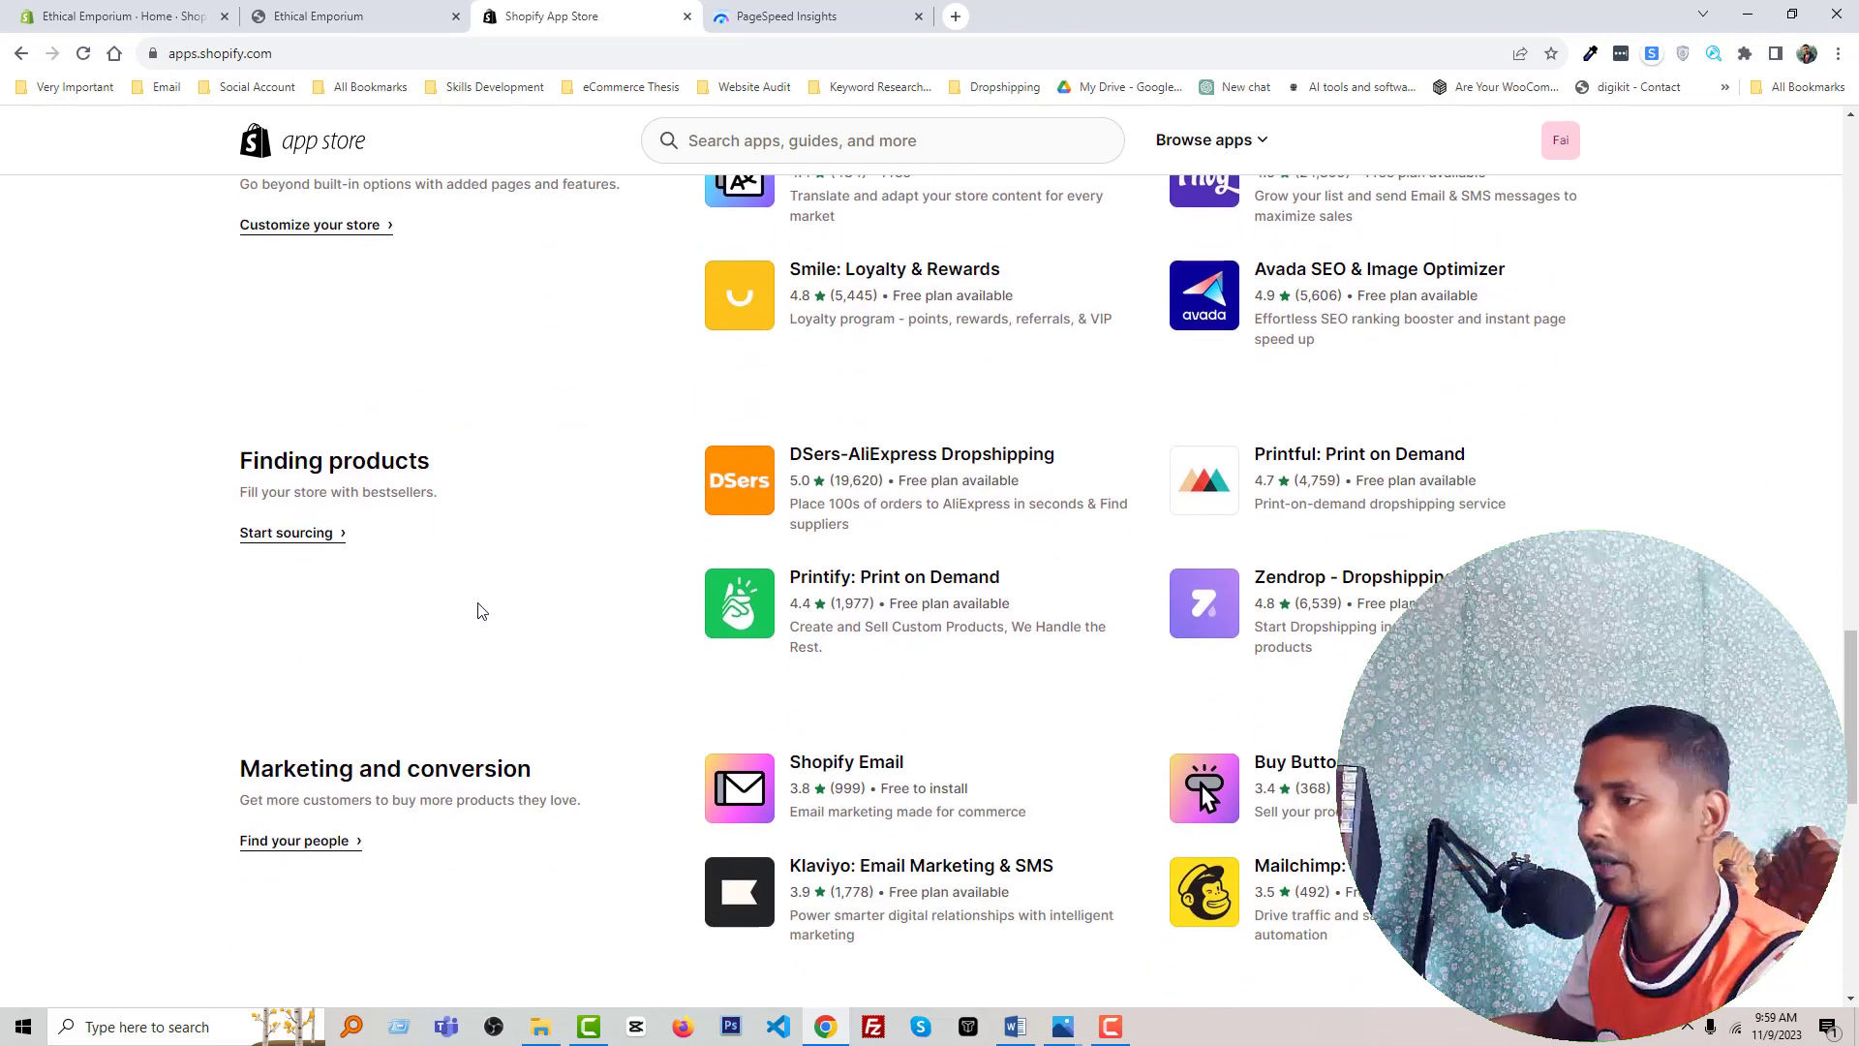
scroll(389, 714, "up", 6)
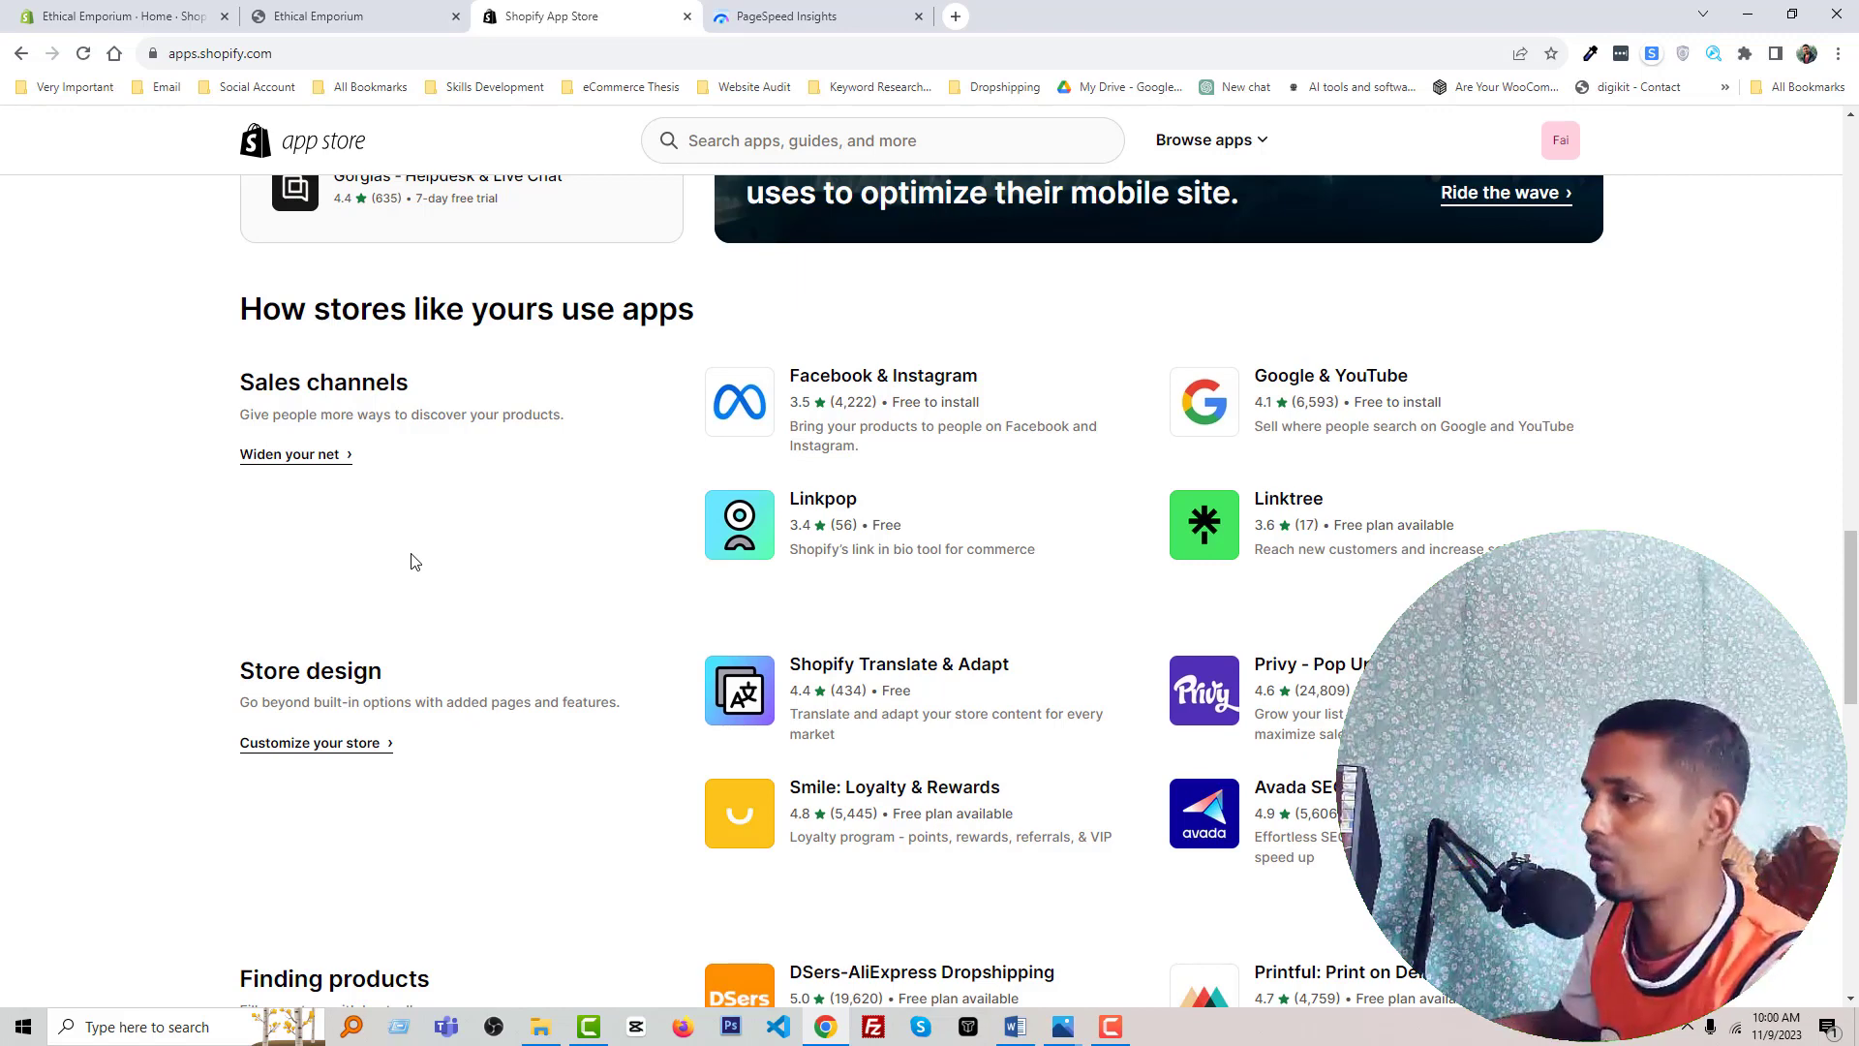
scroll(415, 562, "down", 1)
scroll(415, 561, "down", 1)
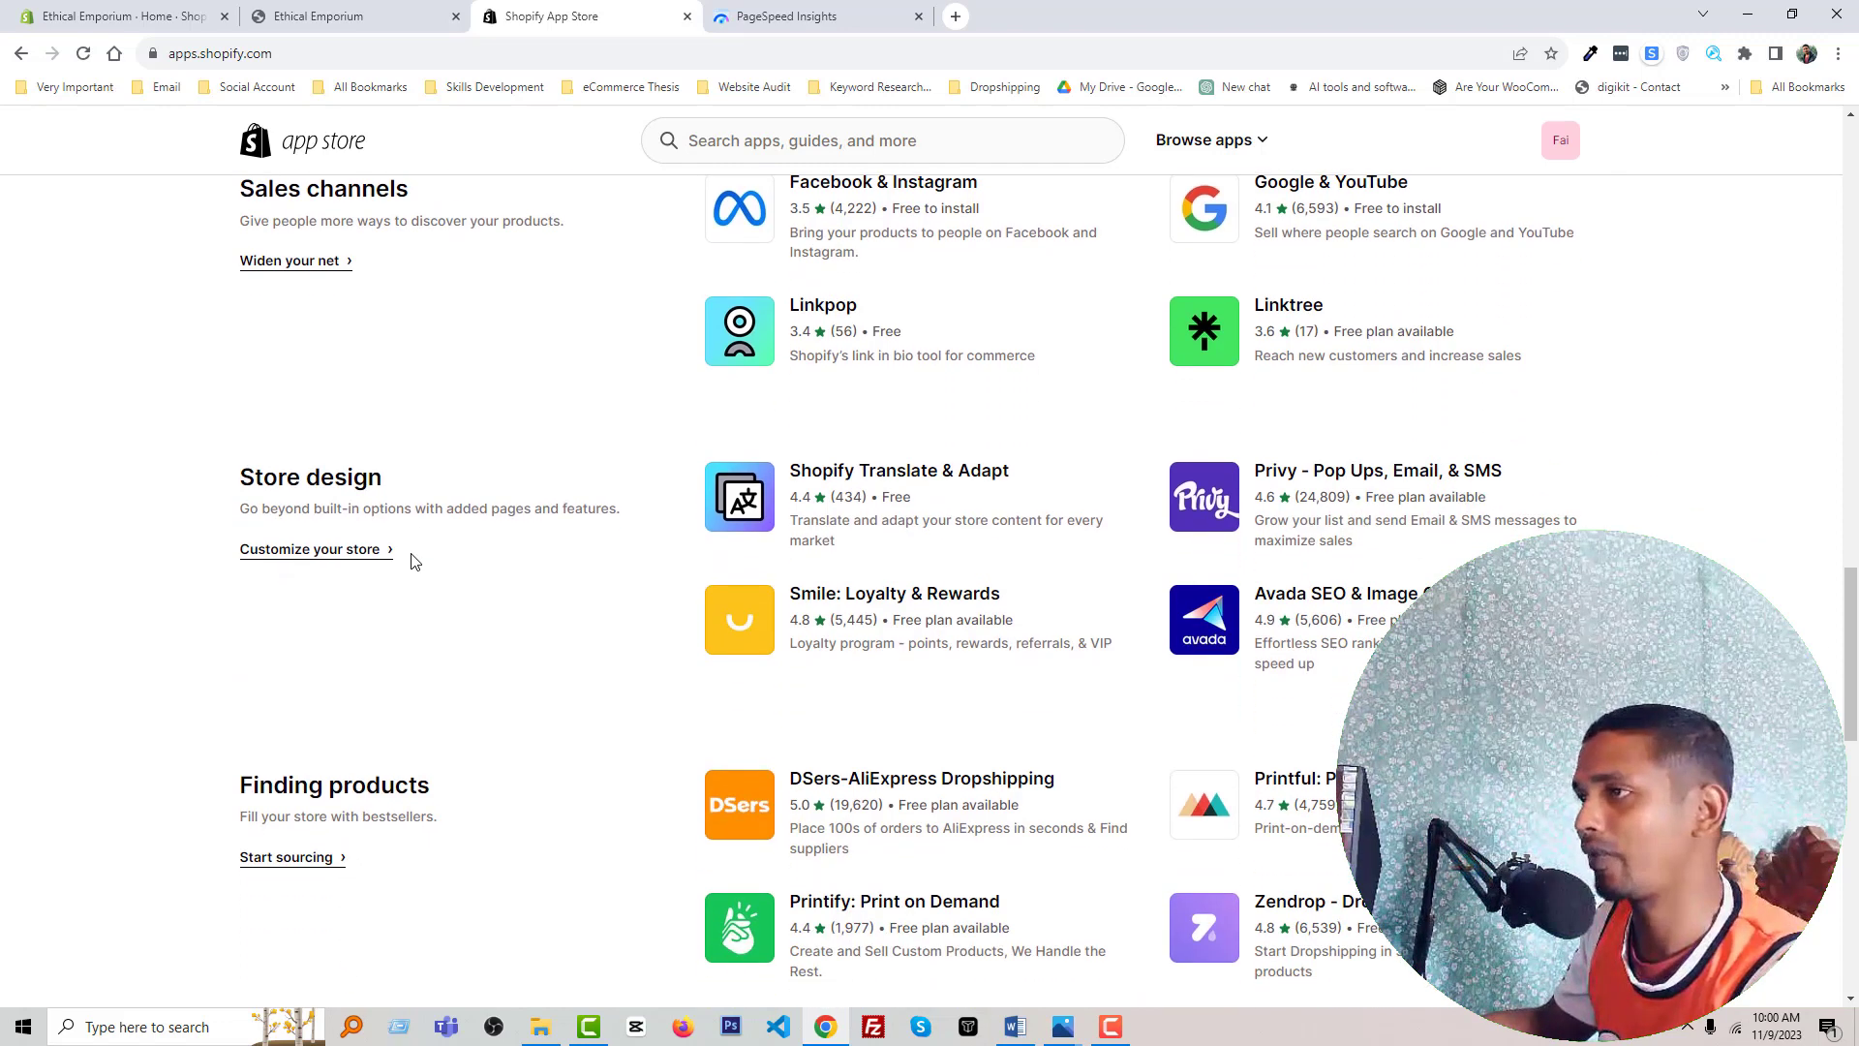
scroll(414, 562, "up", 1)
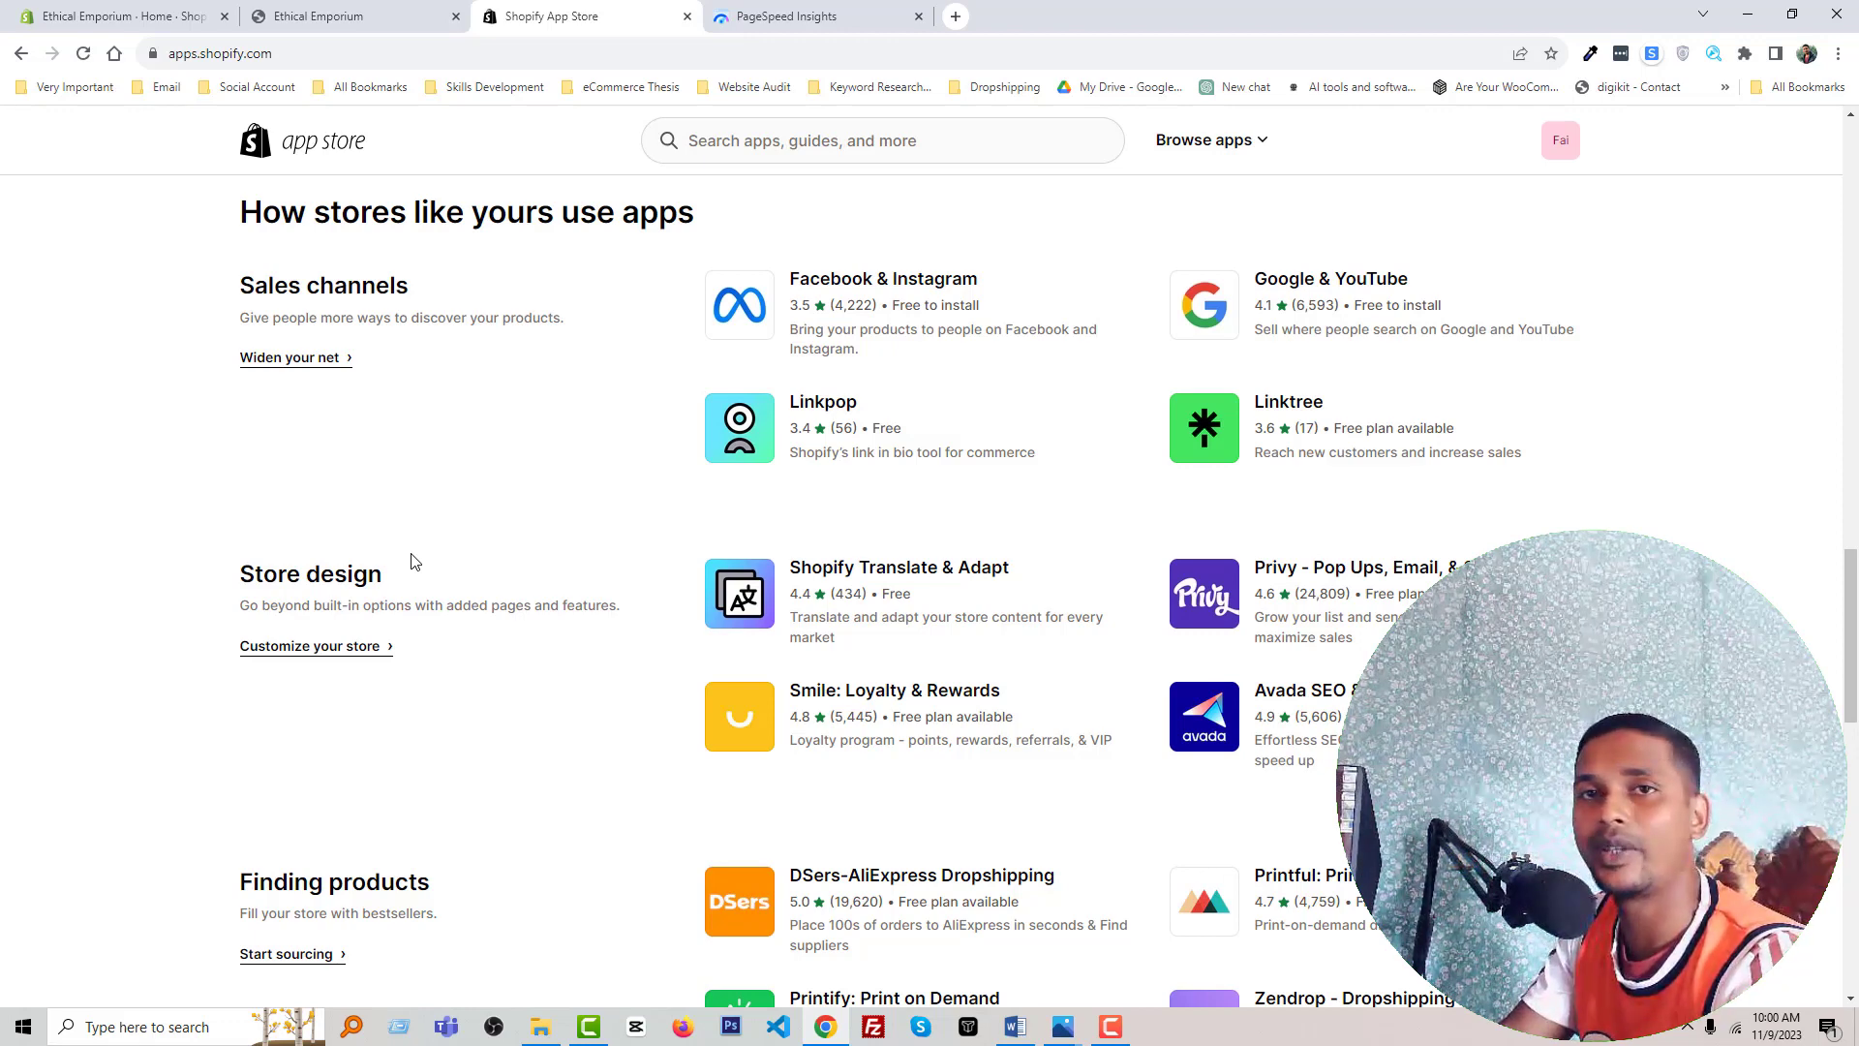
scroll(482, 681, "down", 3)
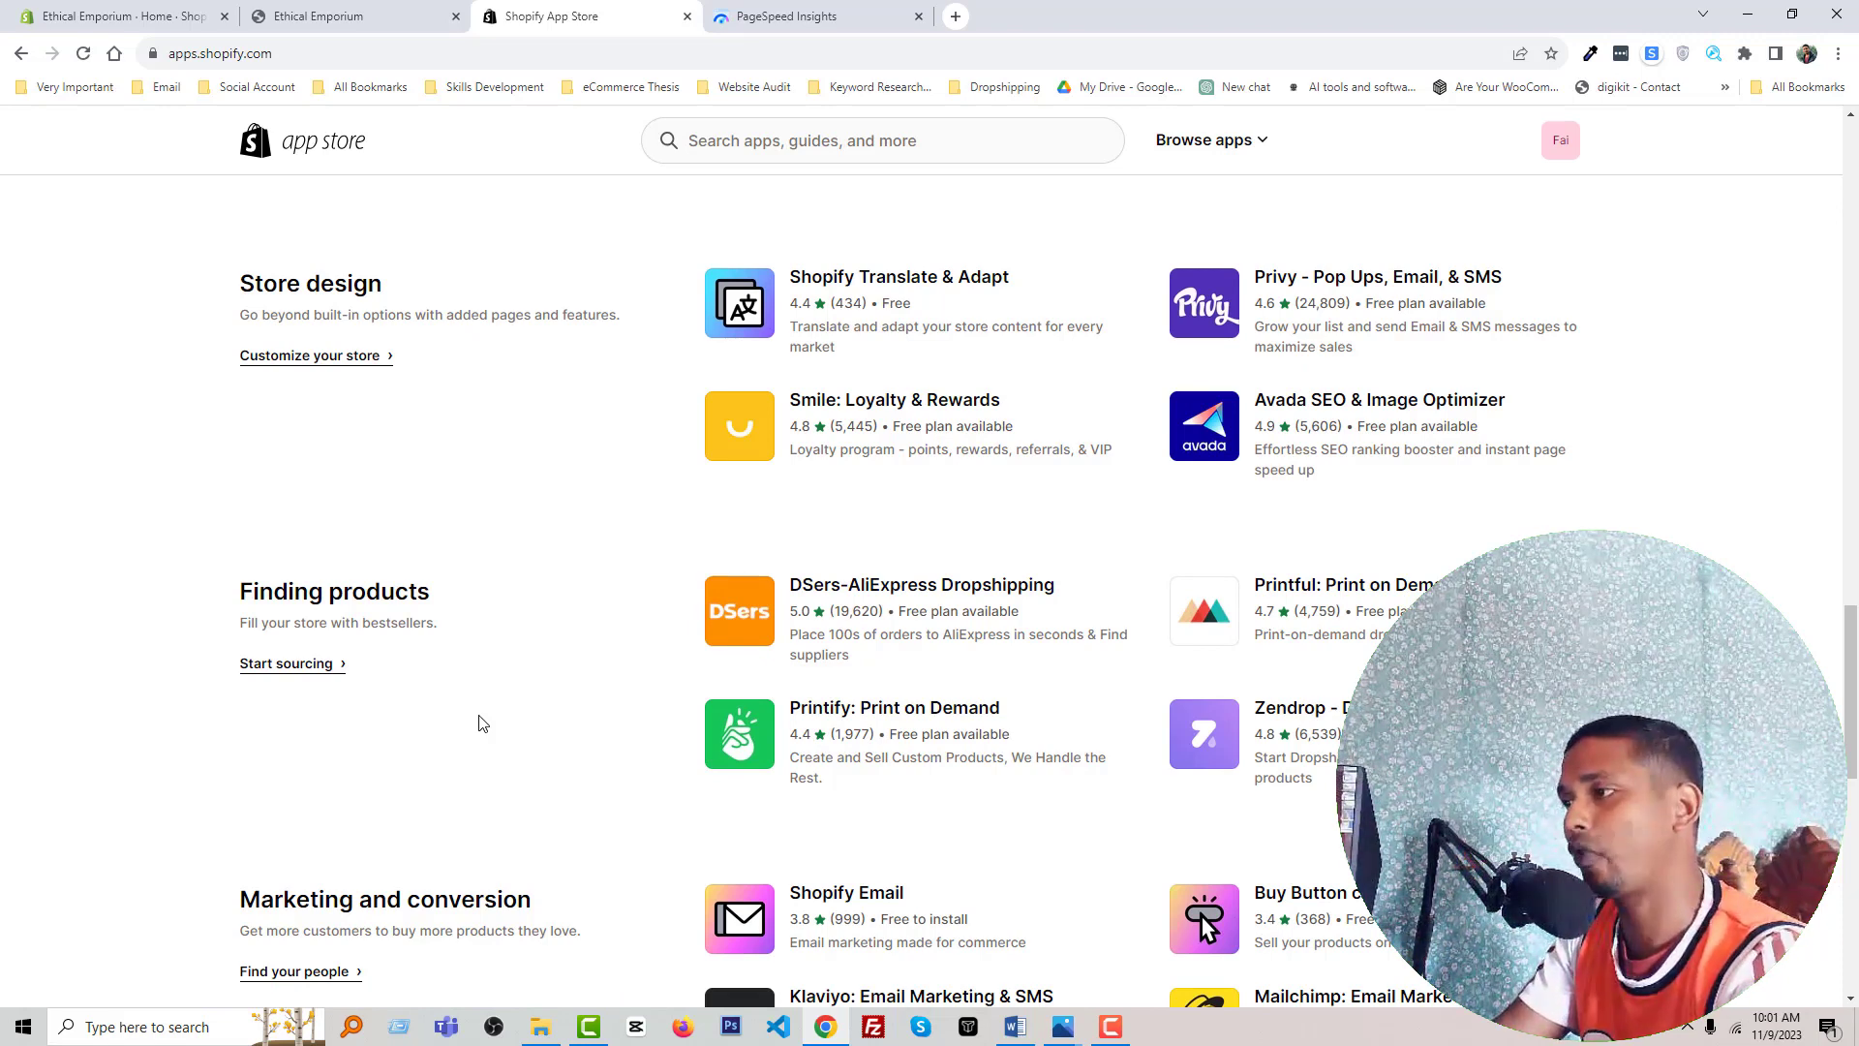
scroll(388, 794, "down", 2)
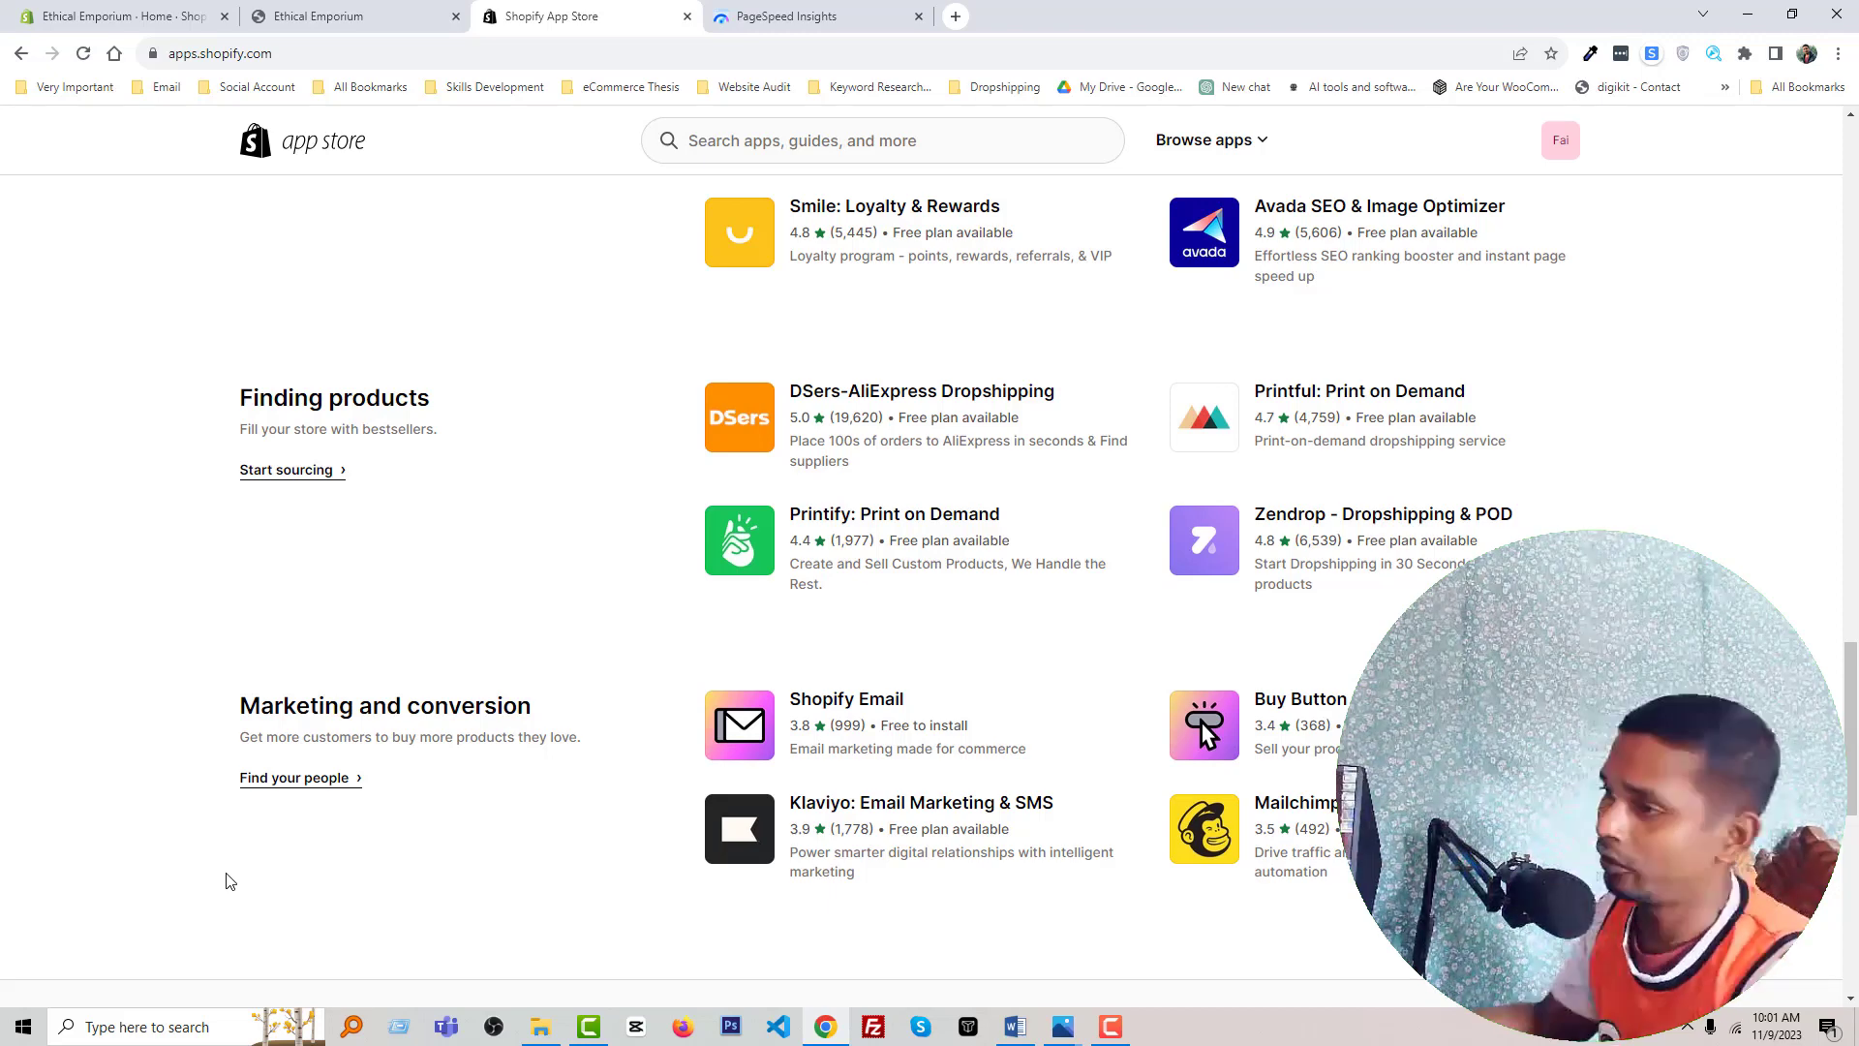
- Compare the categories from Sales channels to Marketing and conversion, briefly highlighting the Store design heading
scroll(230, 880, "up", 5)
scroll(282, 719, "up", 2)
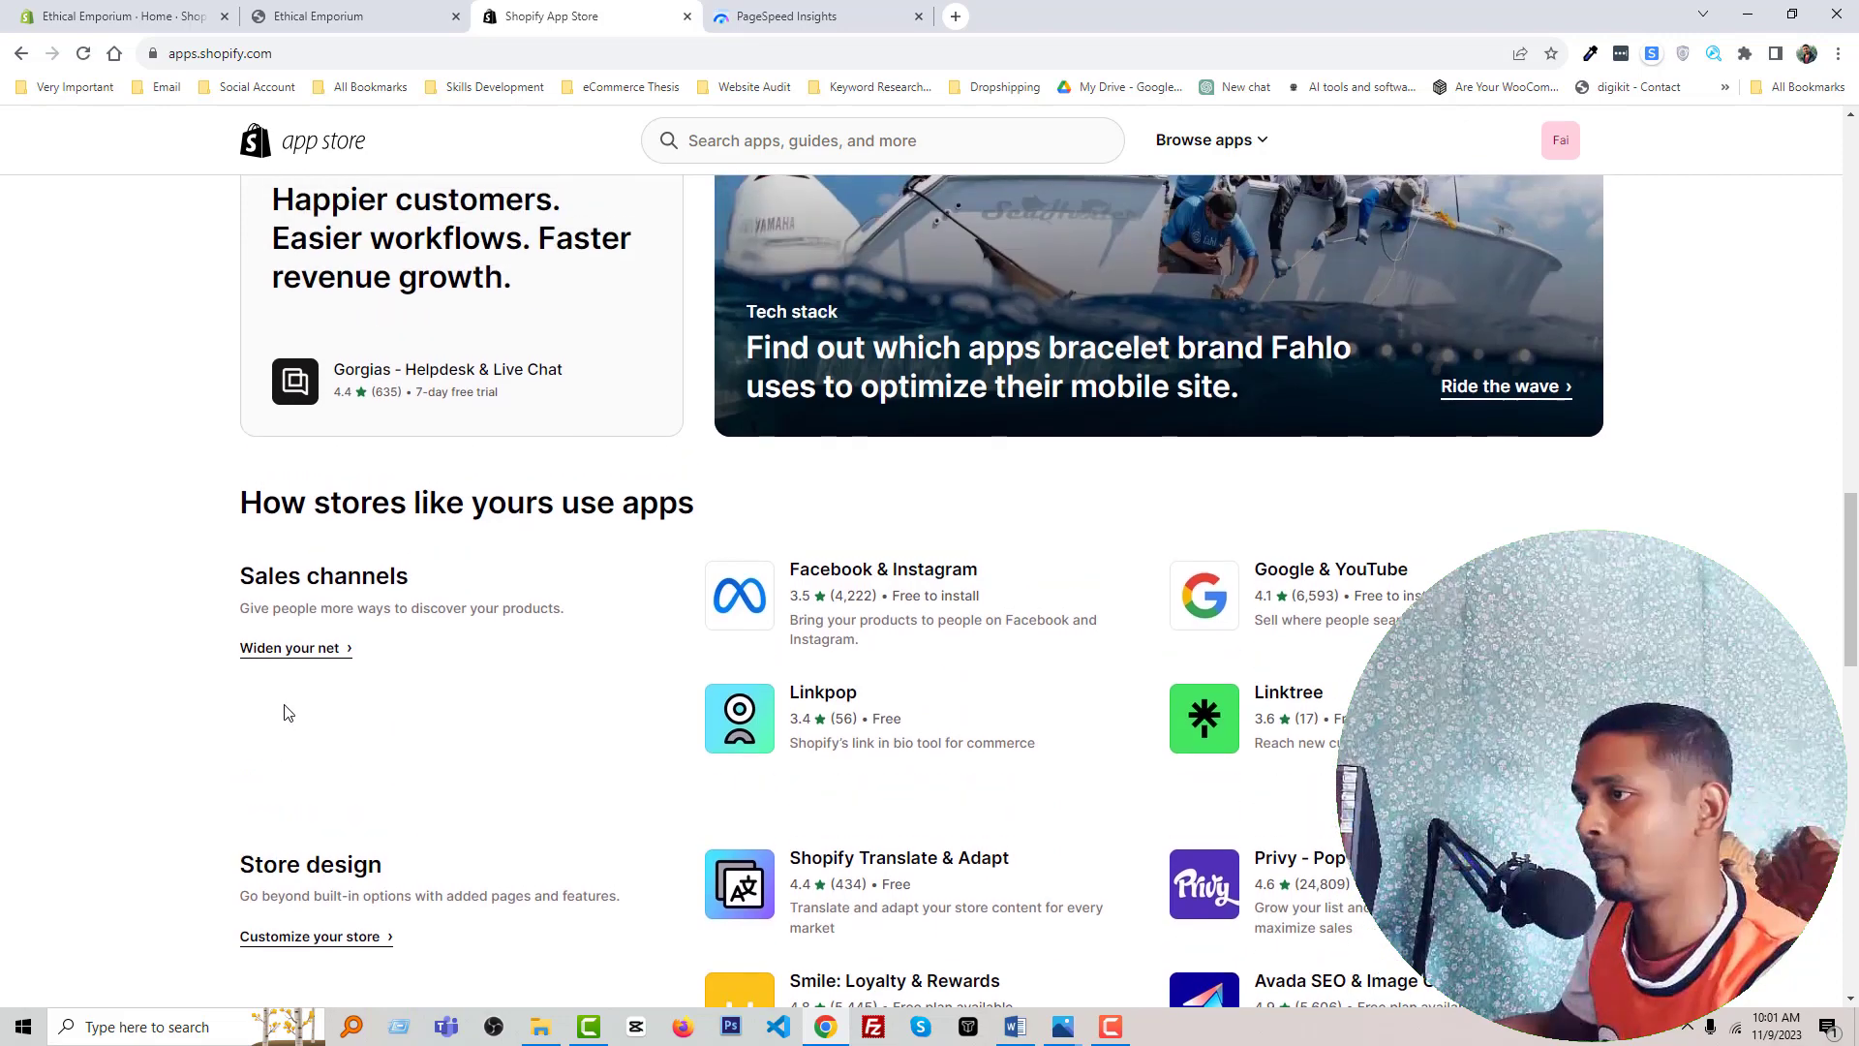
scroll(281, 719, "down", 1)
scroll(292, 681, "down", 4)
scroll(295, 688, "down", 4)
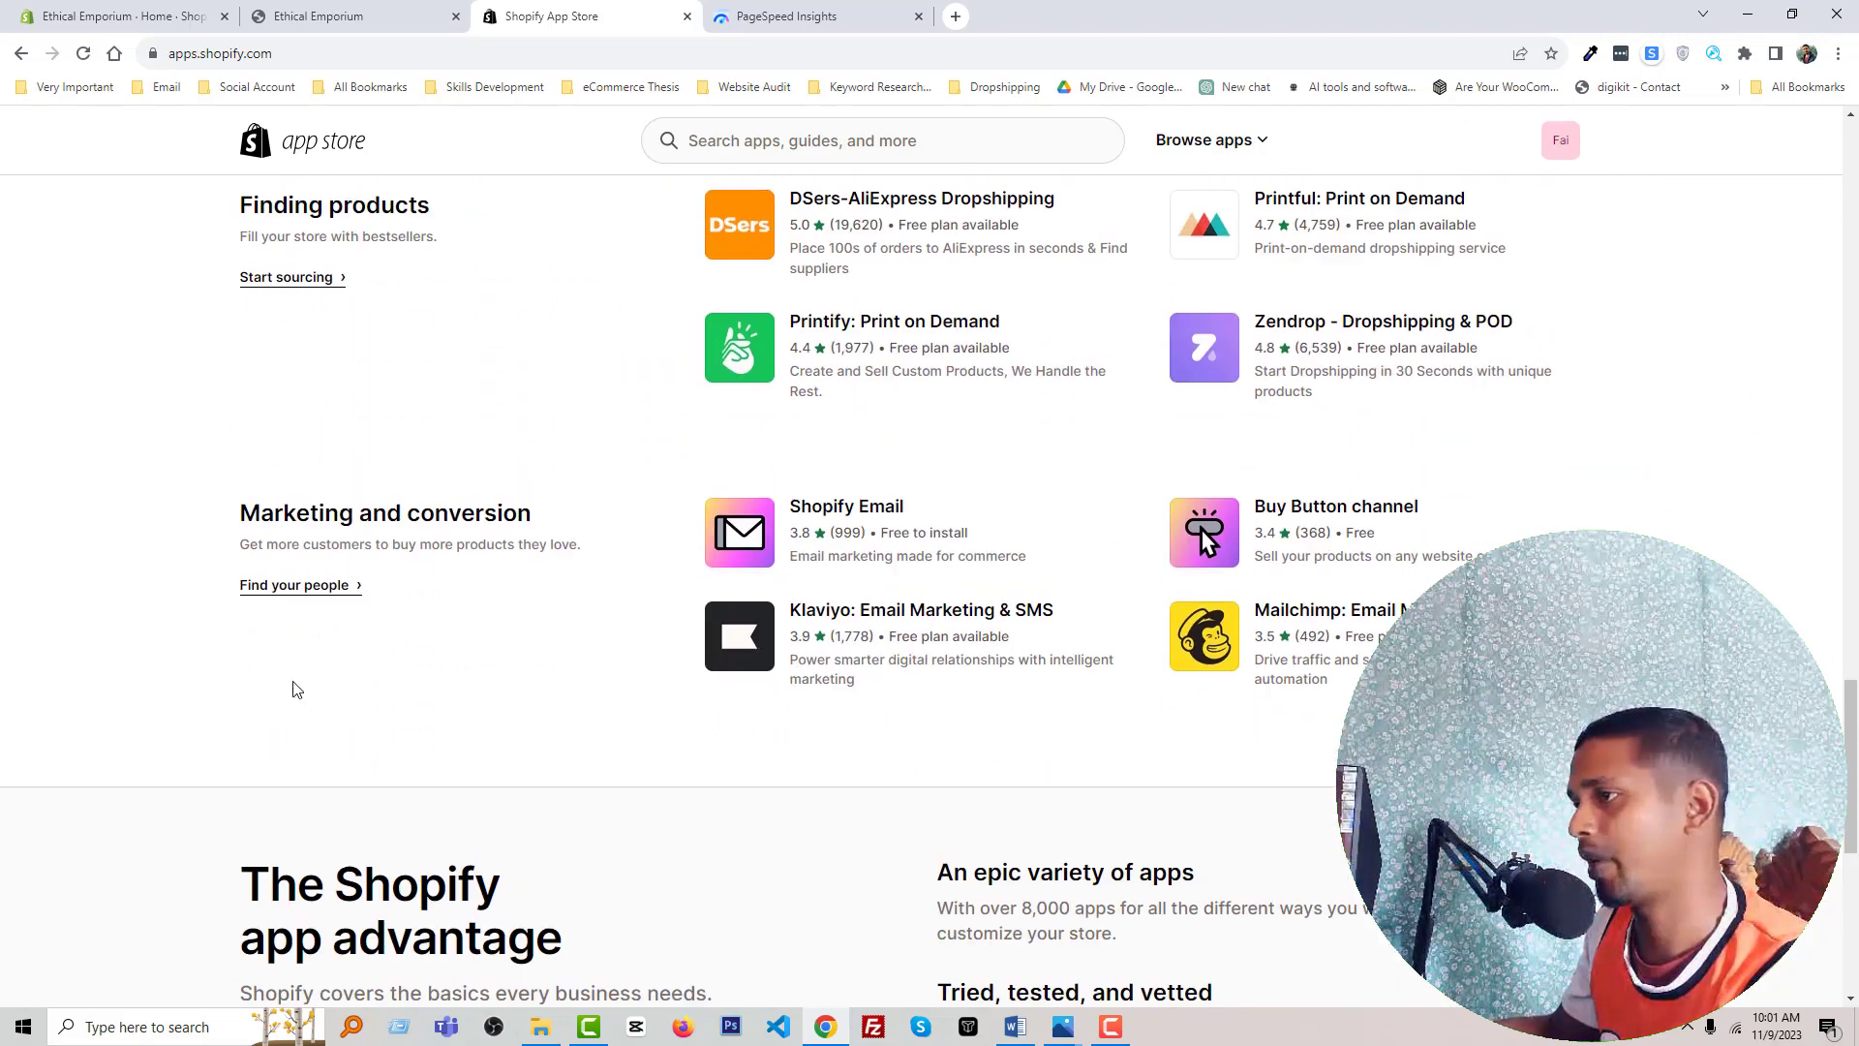
scroll(312, 706, "up", 5)
scroll(312, 706, "up", 2)
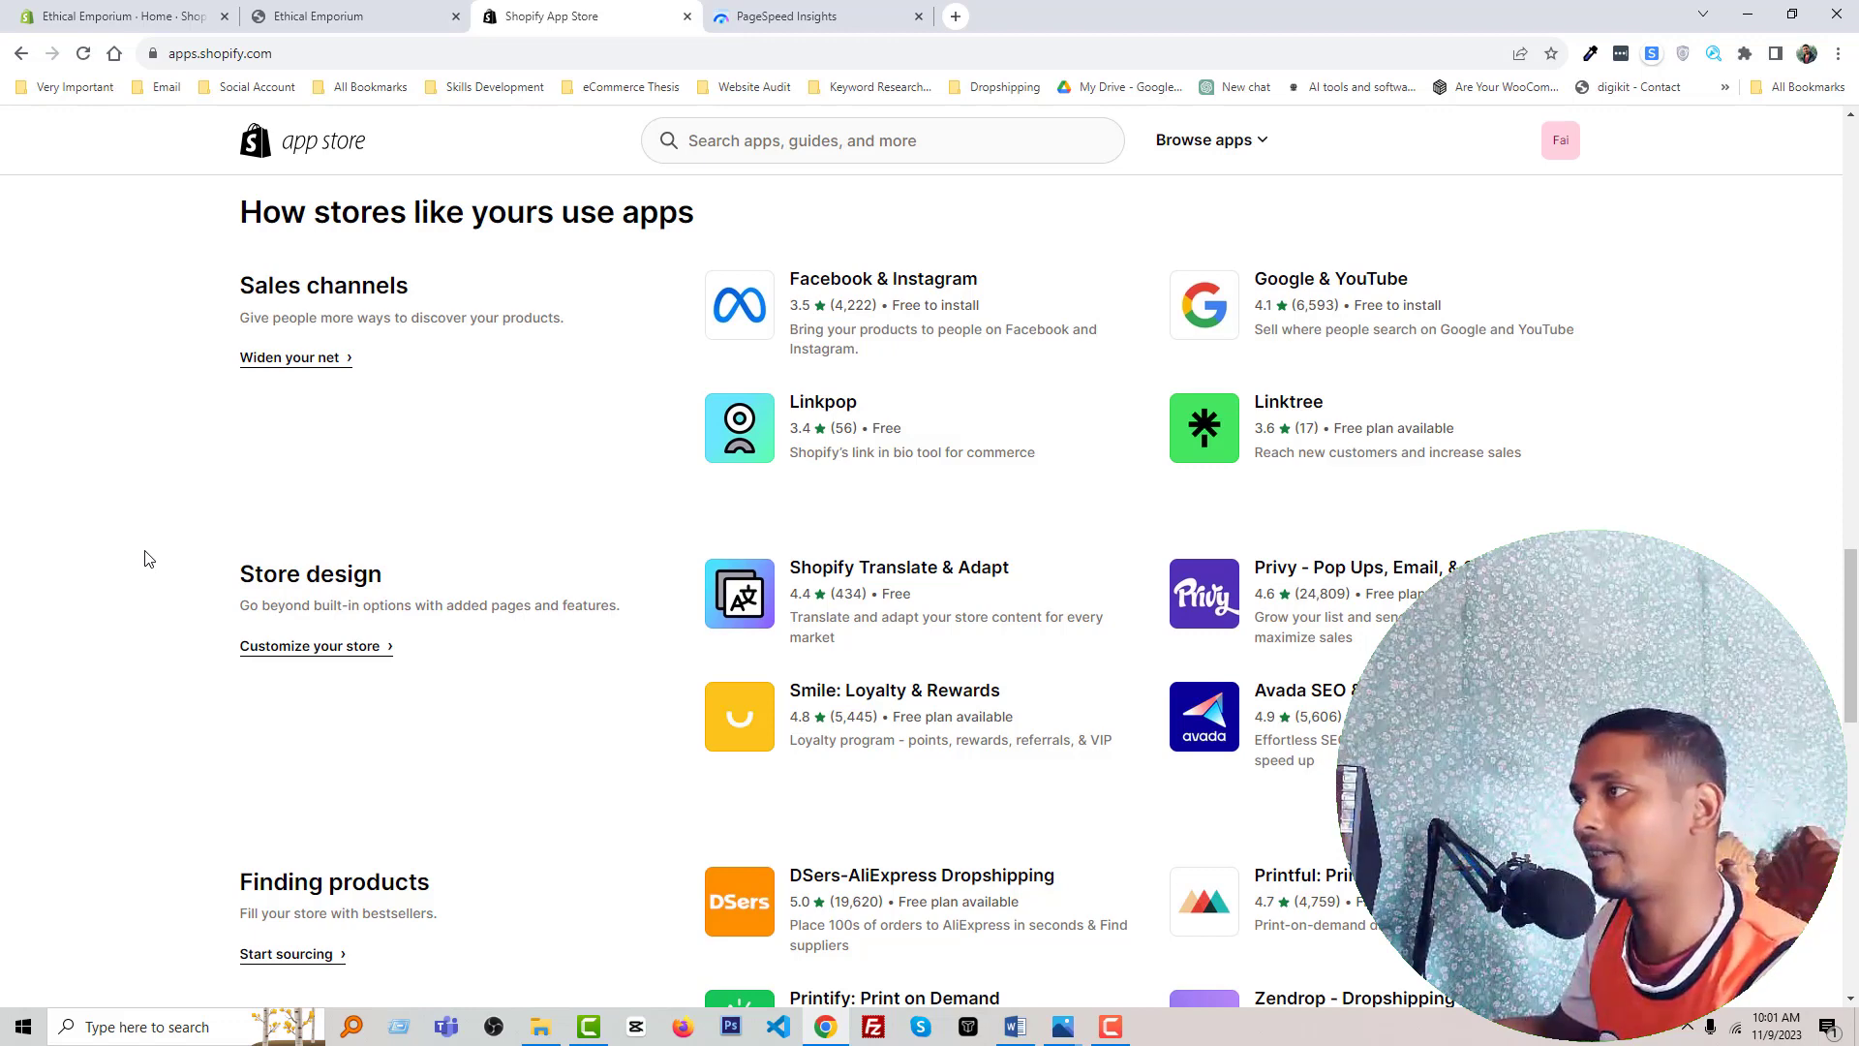
scroll(145, 559, "down", 2)
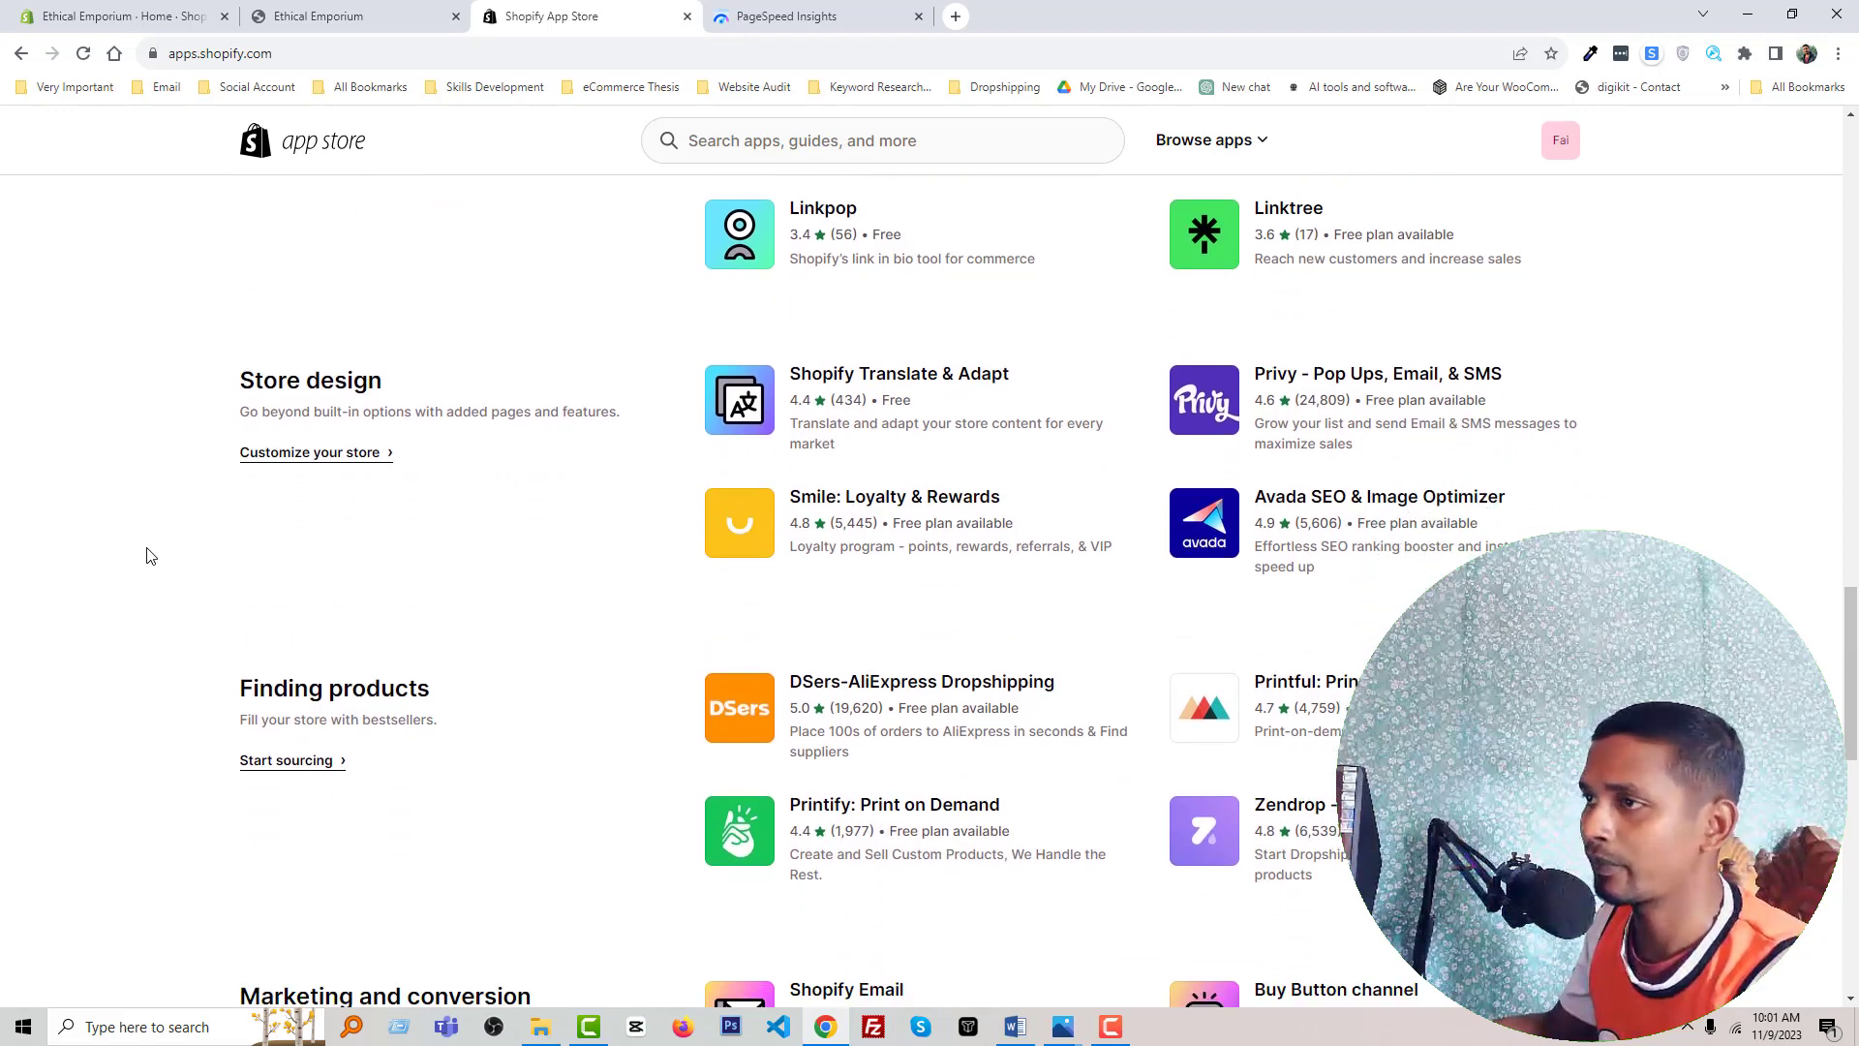
left_click_drag(233, 382, 401, 388)
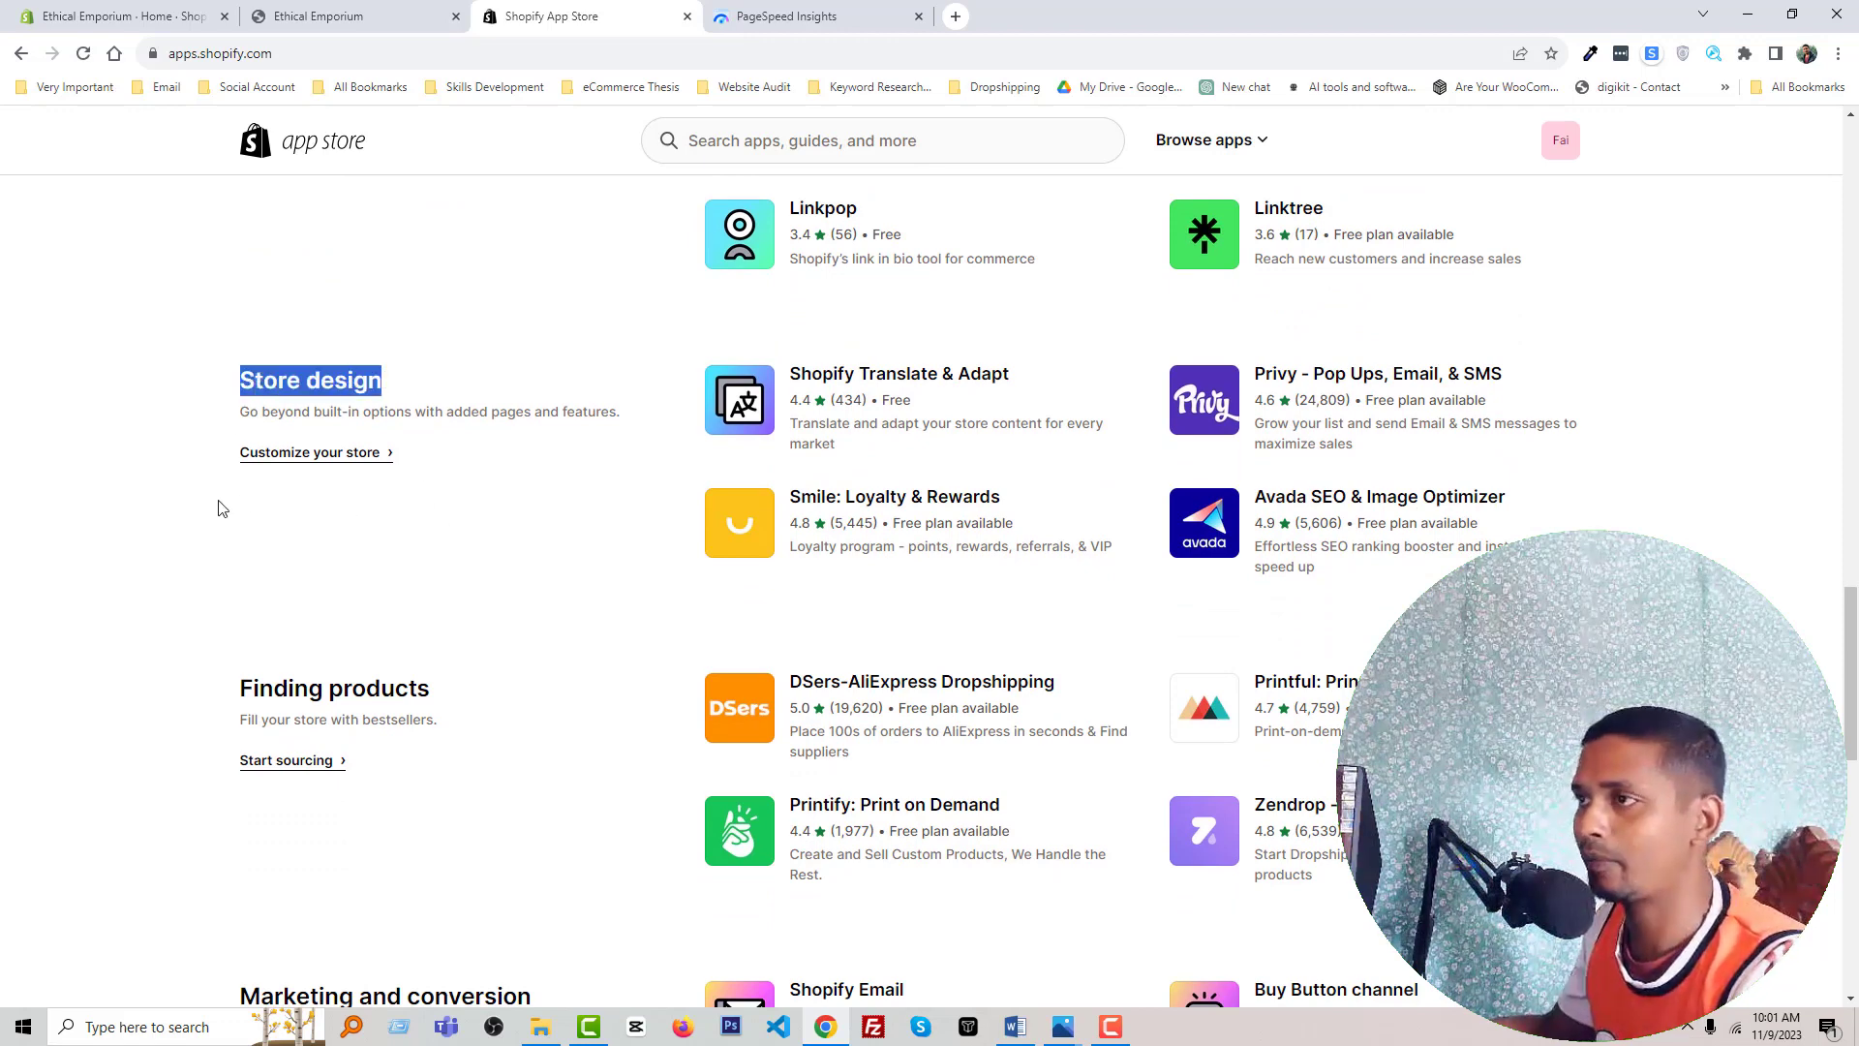
left_click(179, 433)
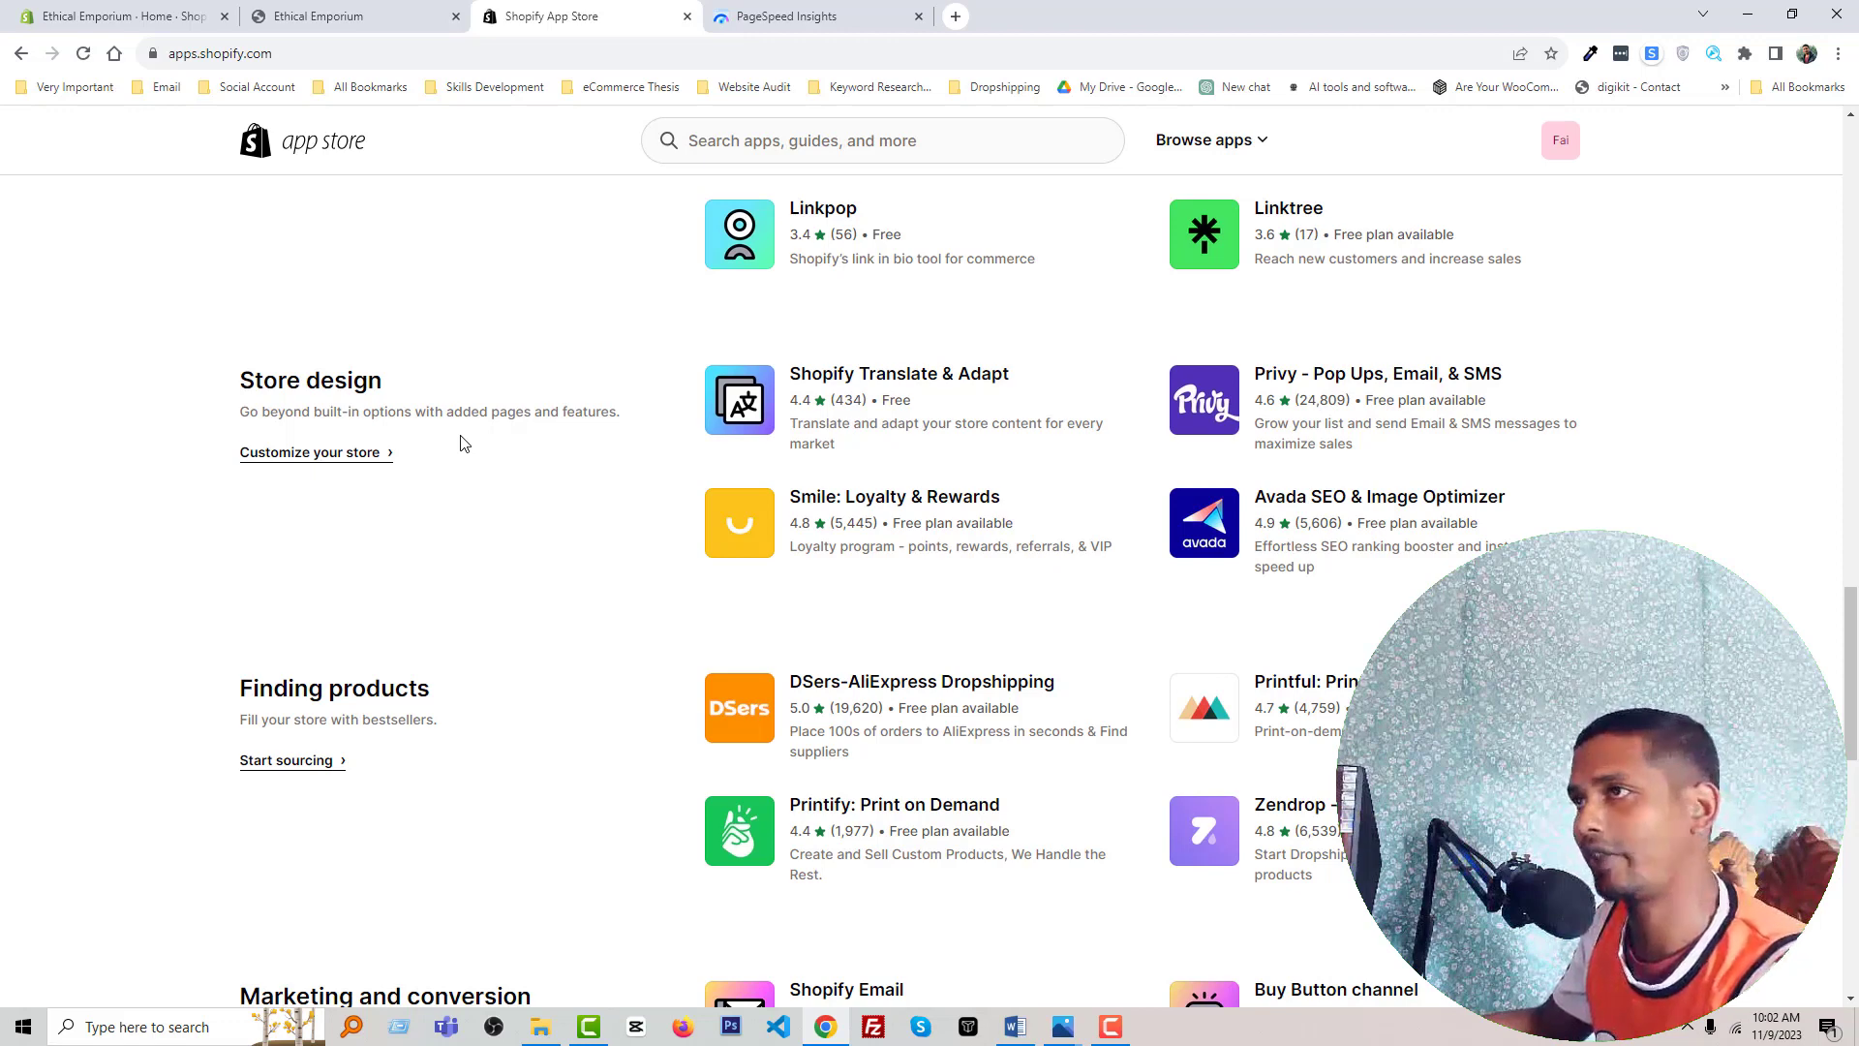
- Switch back to the Shopify admin, review the installed apps and close the list
left_click(176, 17)
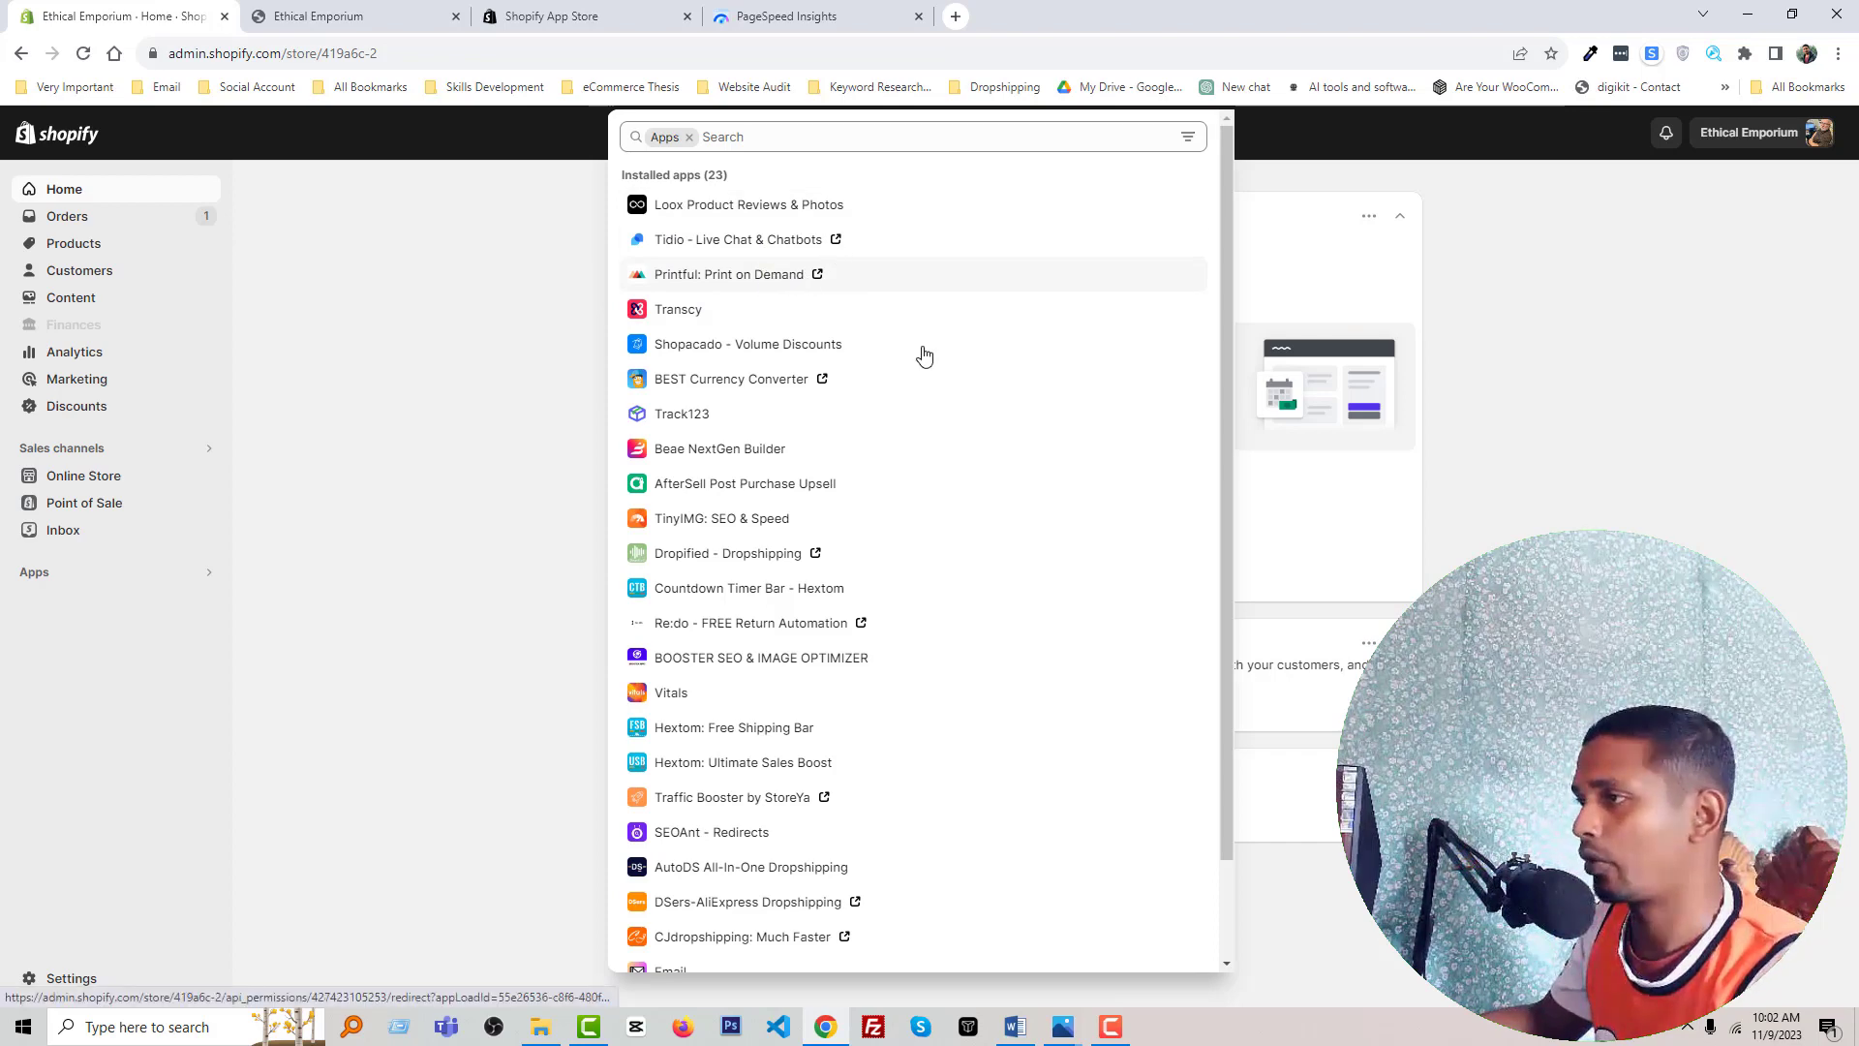
scroll(960, 484, "down", 1)
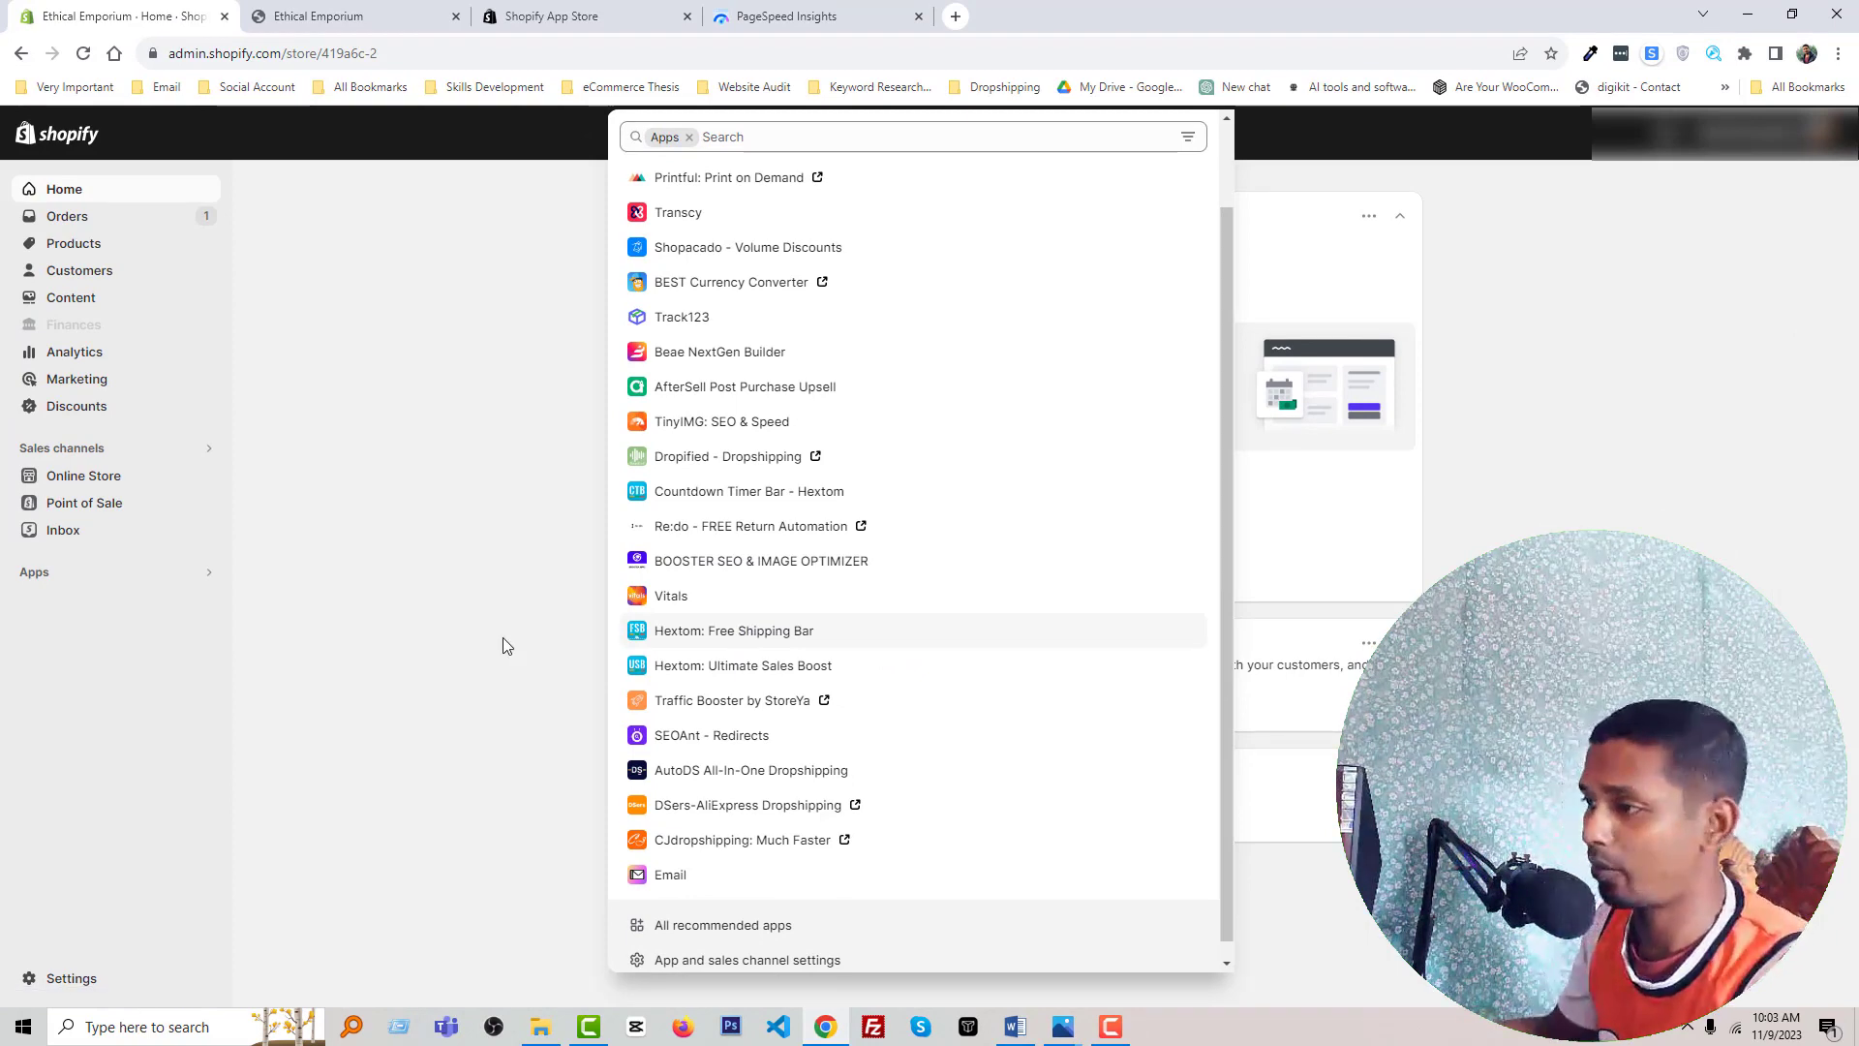
left_click(444, 635)
- Return to the Shopify App Store, briefly highlight the Sales channels heading and review the Store design and Finding products categories
left_click(557, 19)
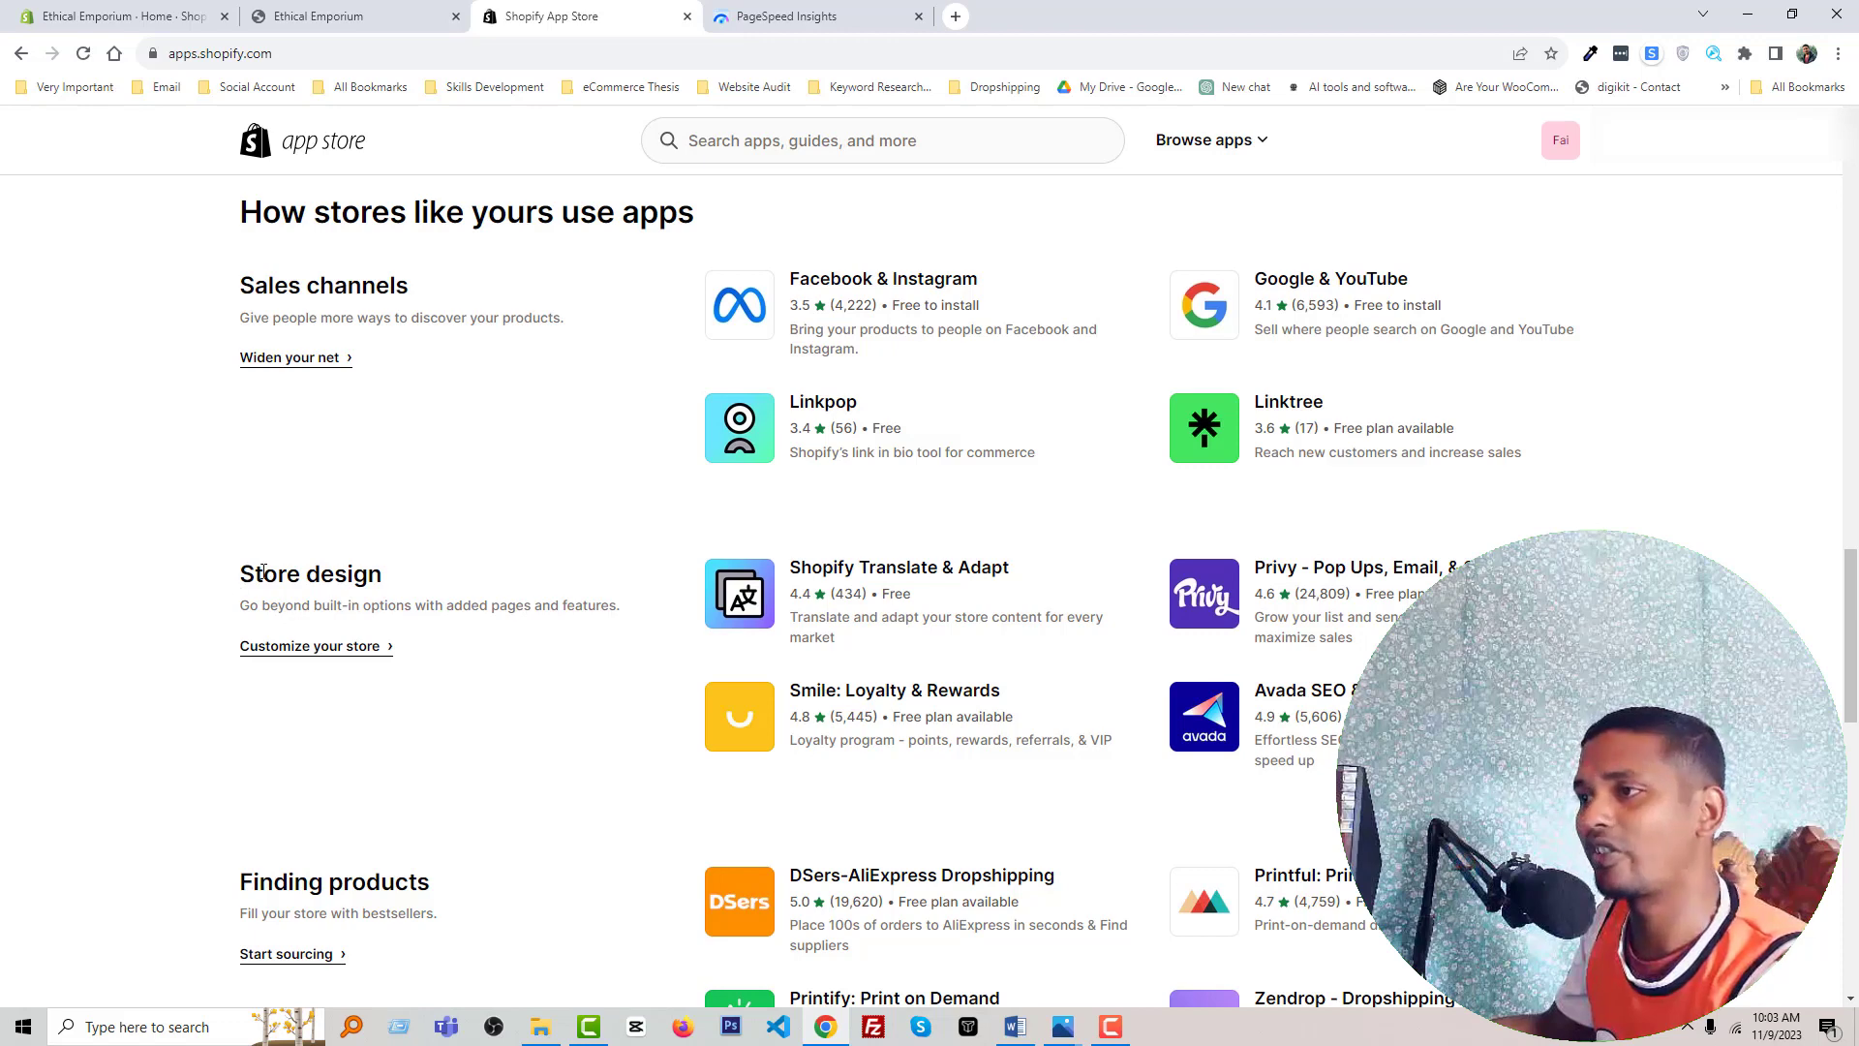
scroll(368, 537, "up", 1)
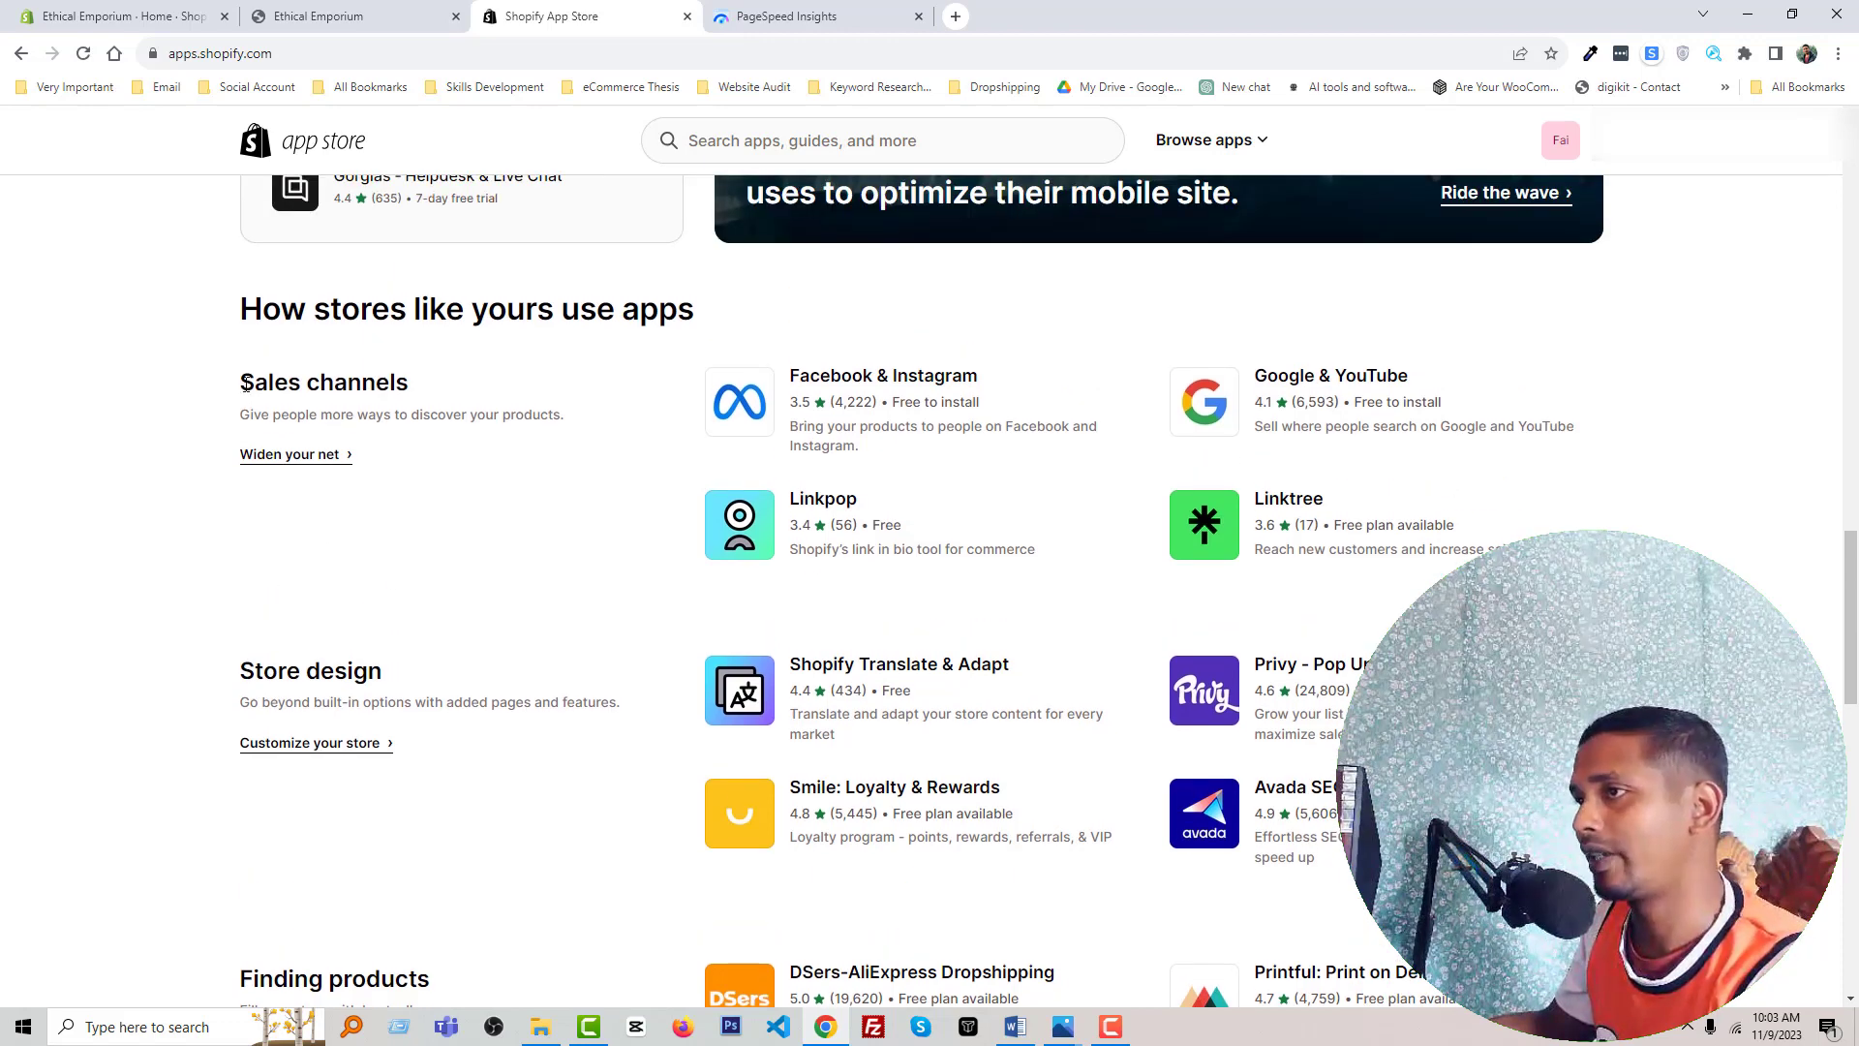
left_click_drag(245, 383, 432, 394)
left_click(433, 393)
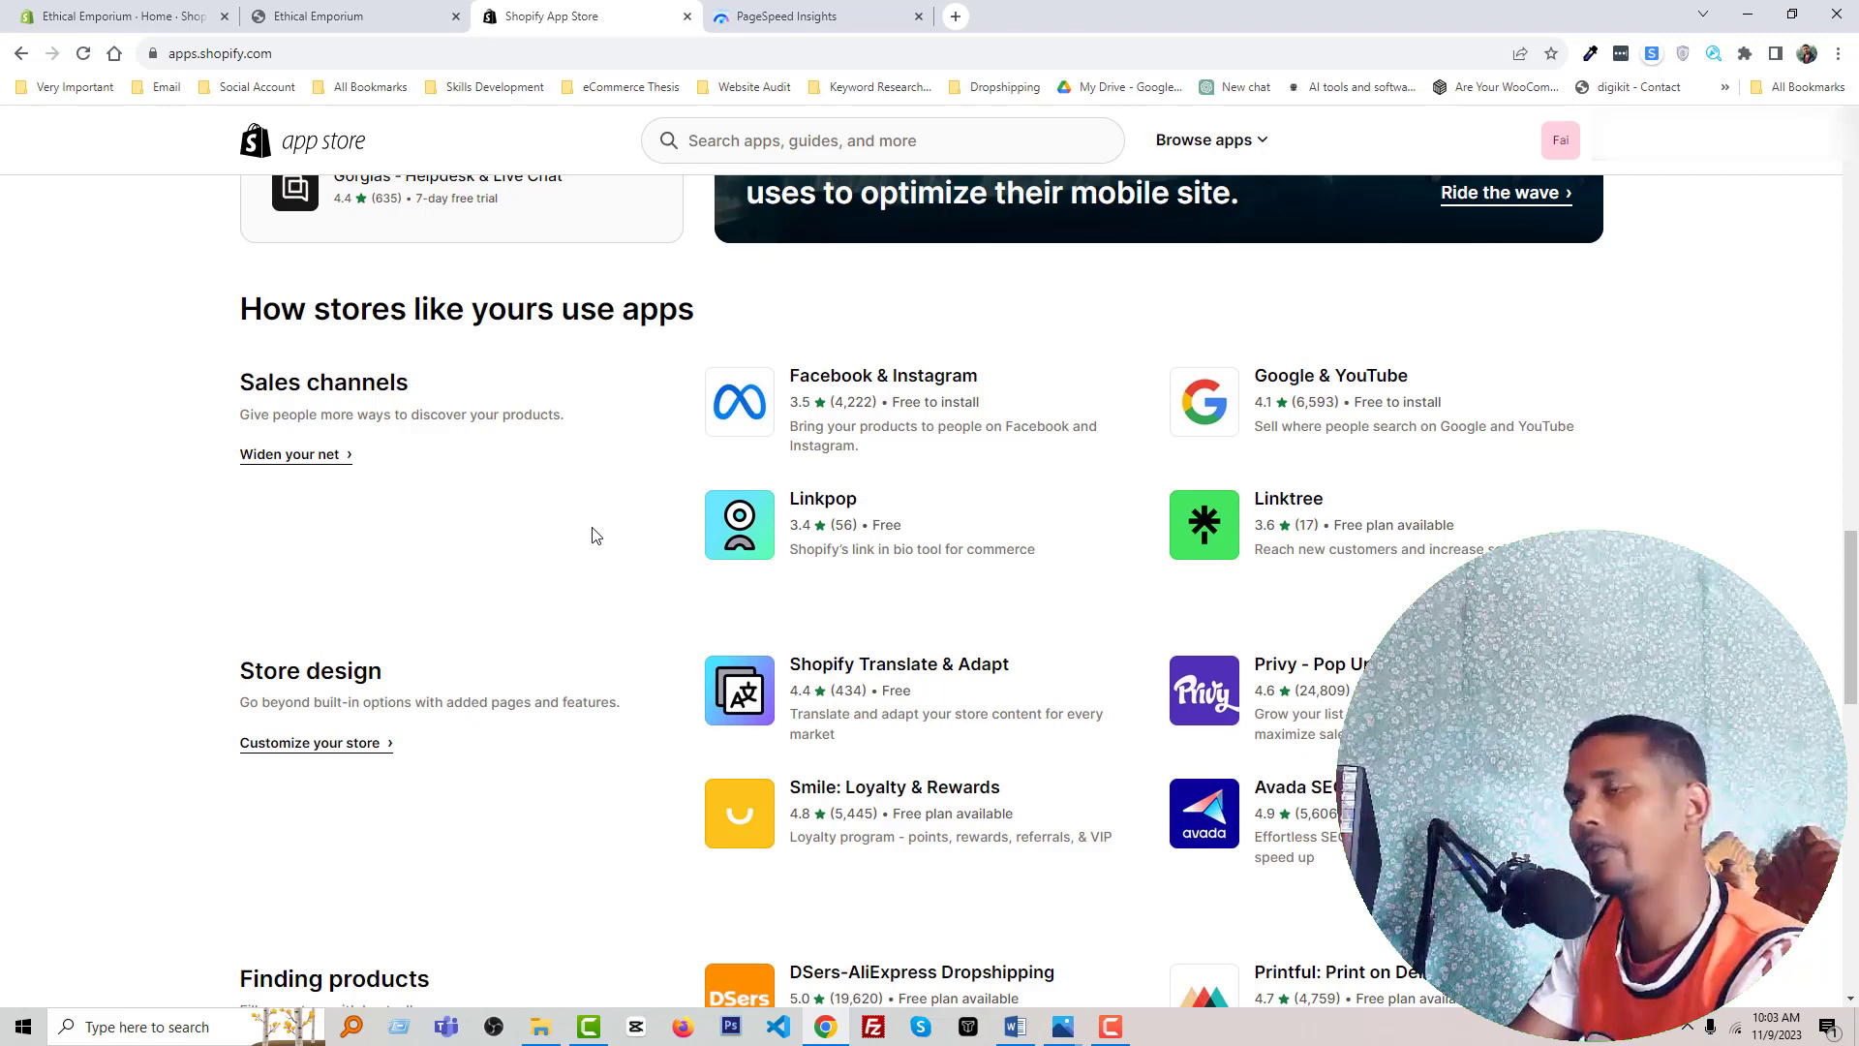
scroll(223, 428, "down", 1)
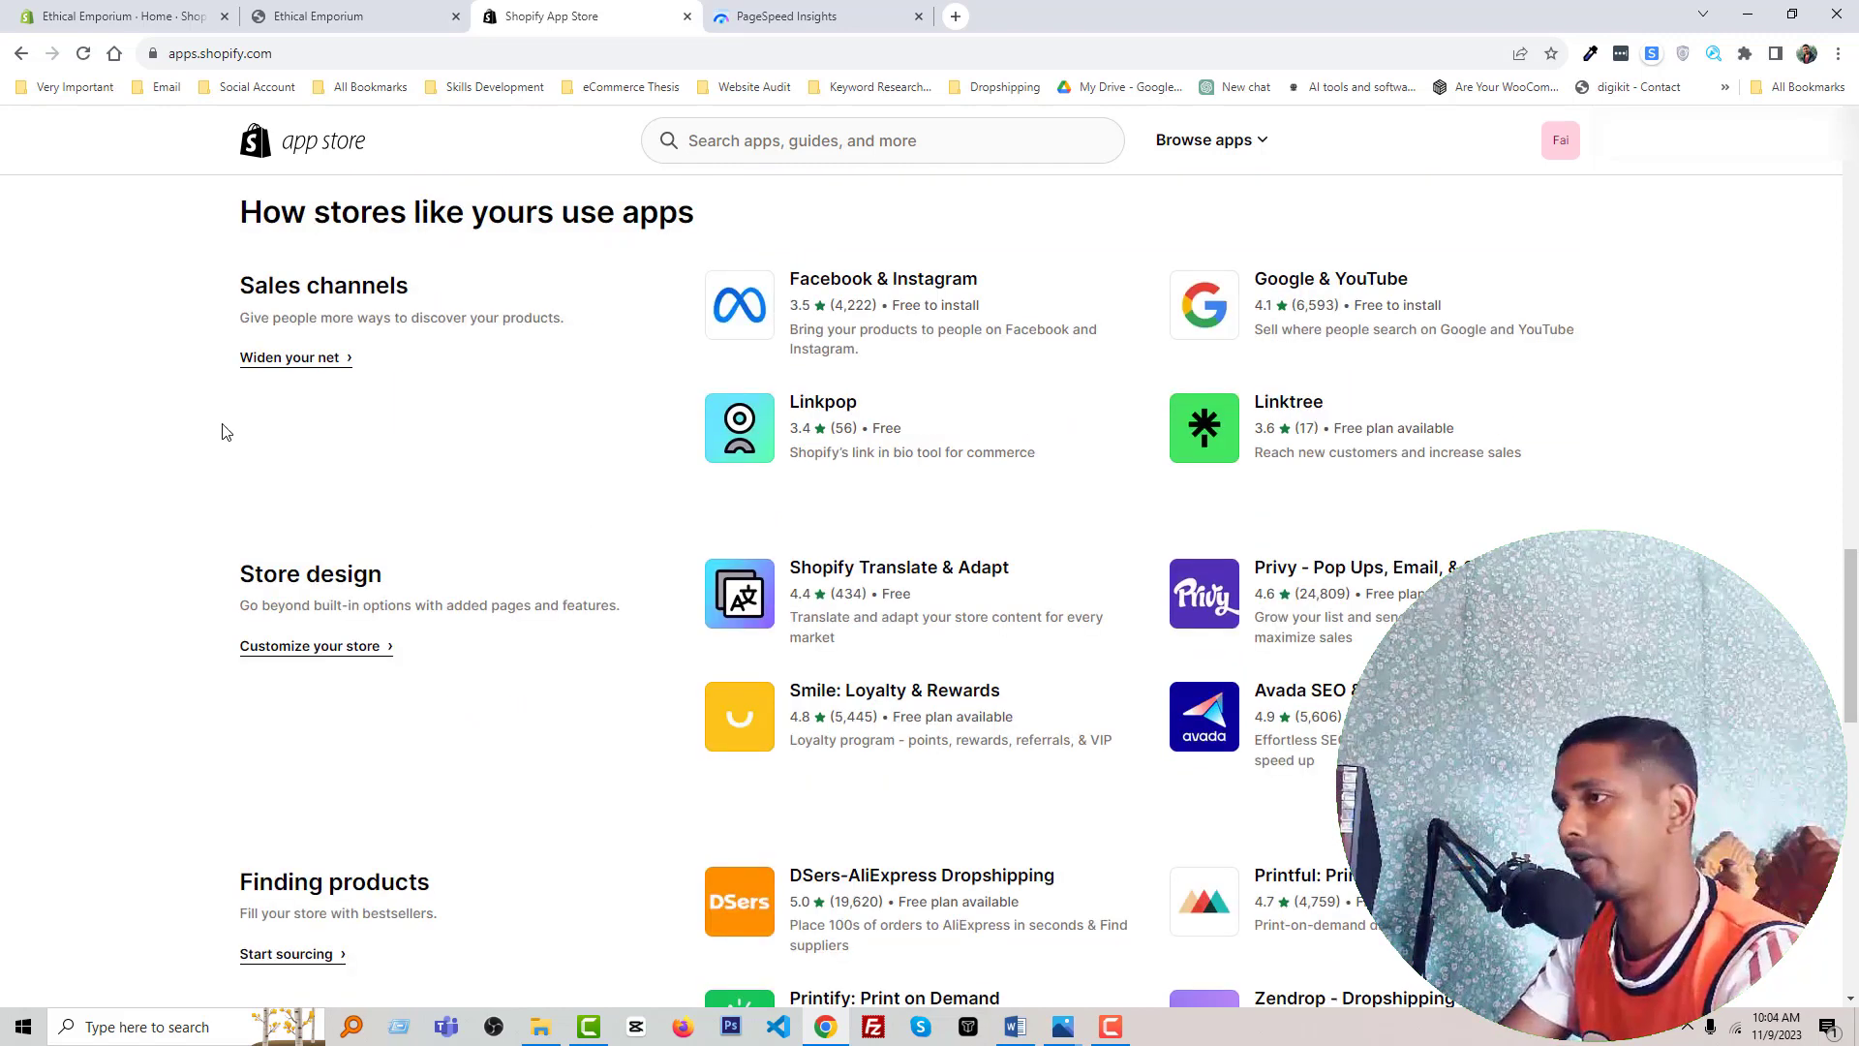
scroll(300, 522, "down", 1)
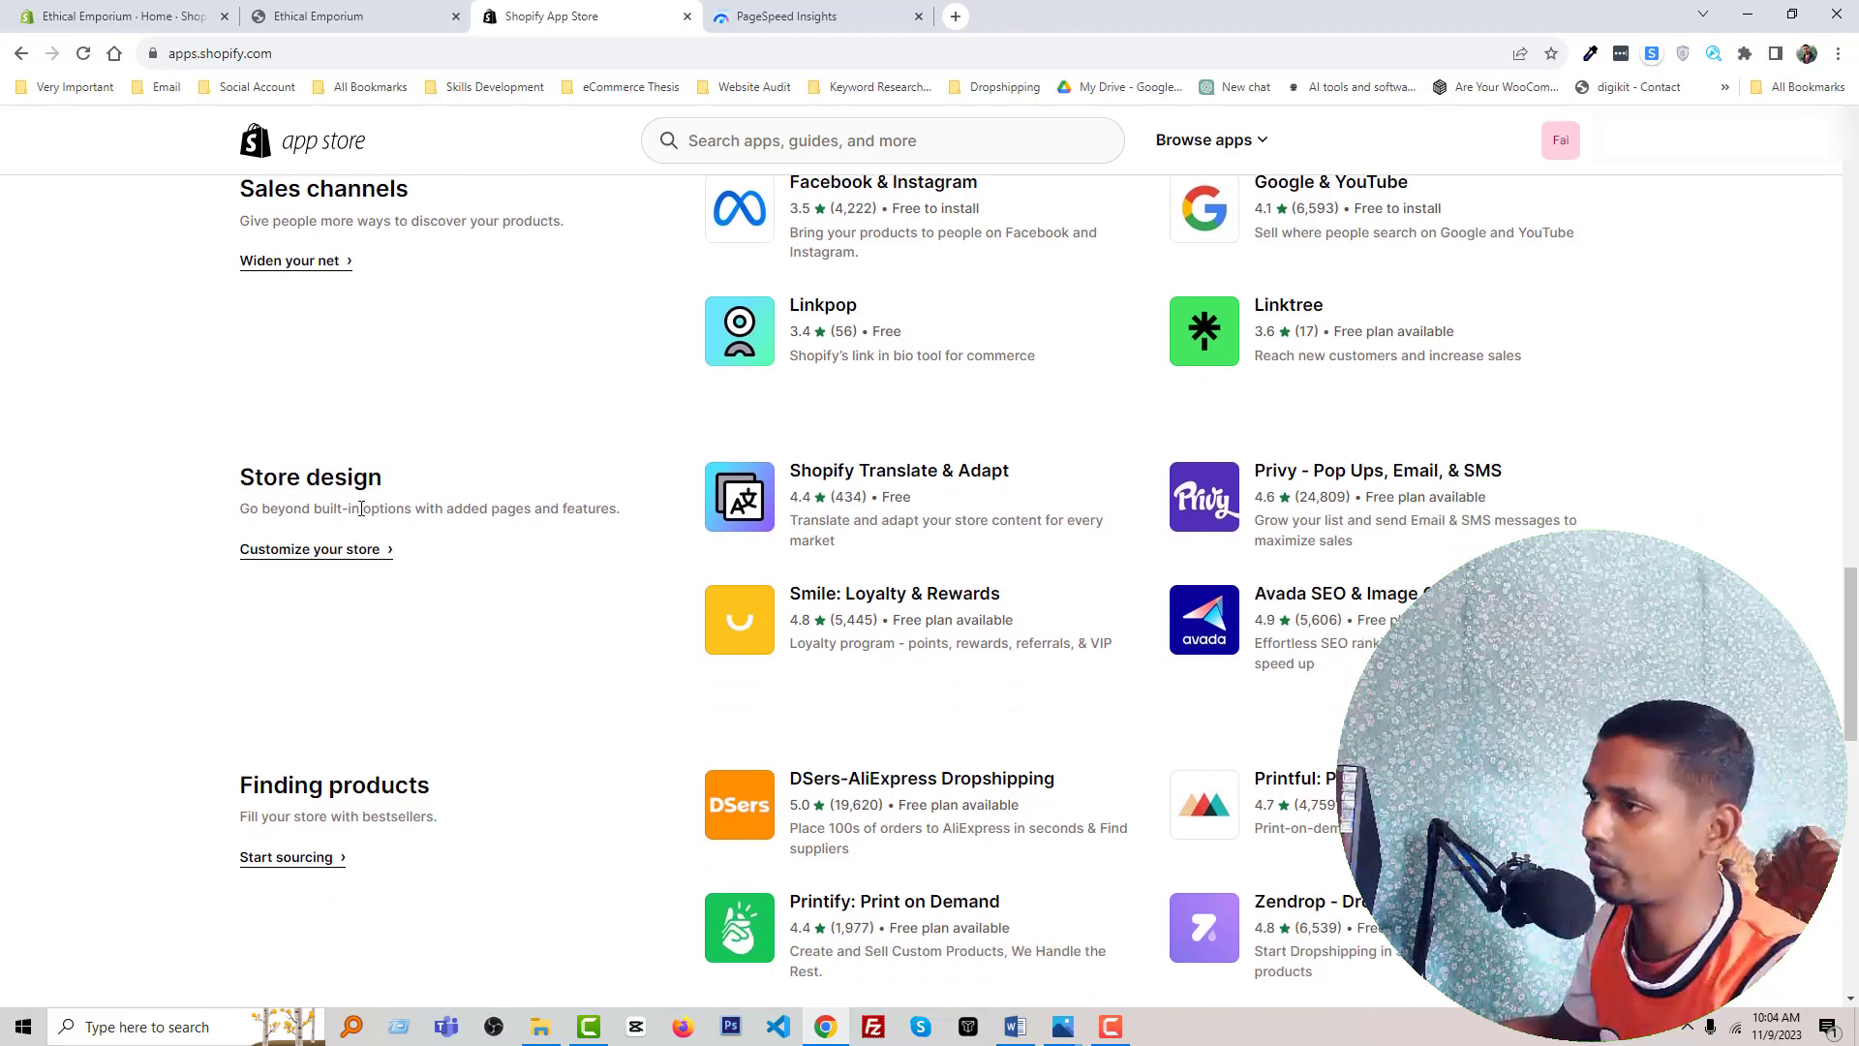
scroll(578, 501, "down", 2)
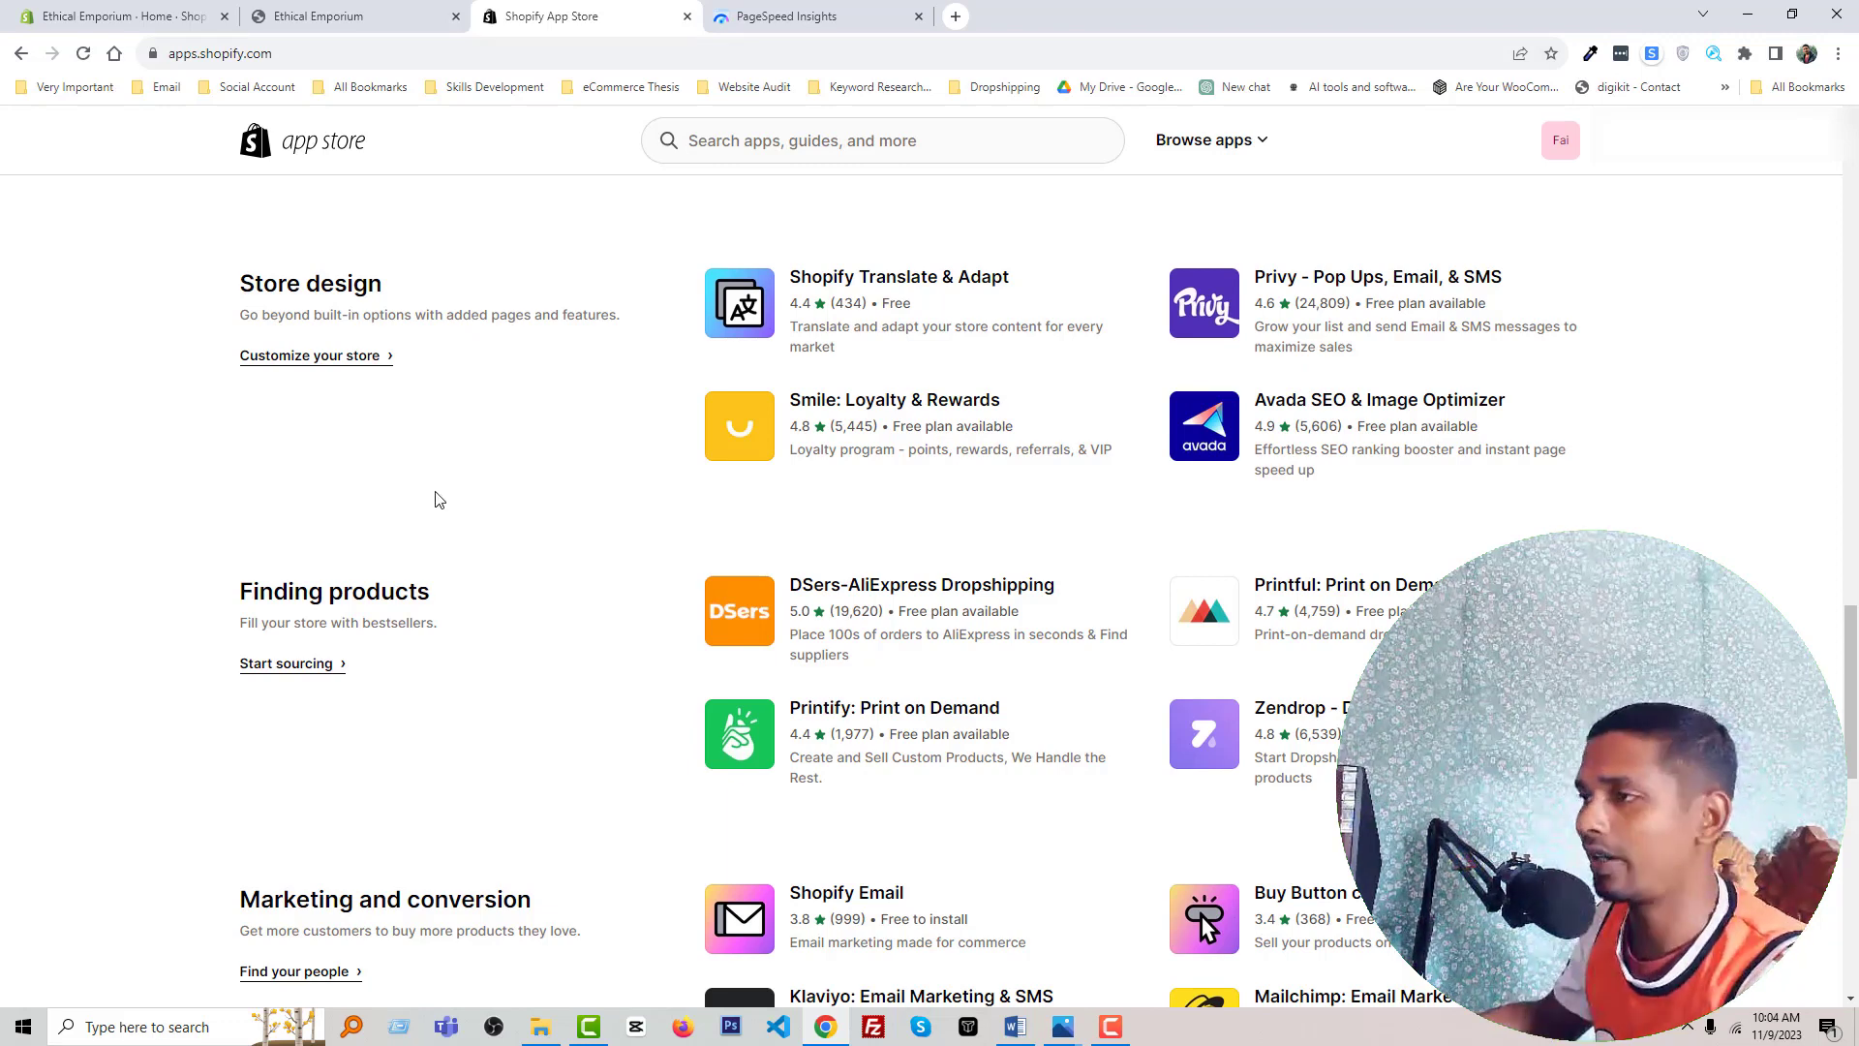
- Switch to the Shopify admin and reopen the list of installed apps
left_click(150, 8)
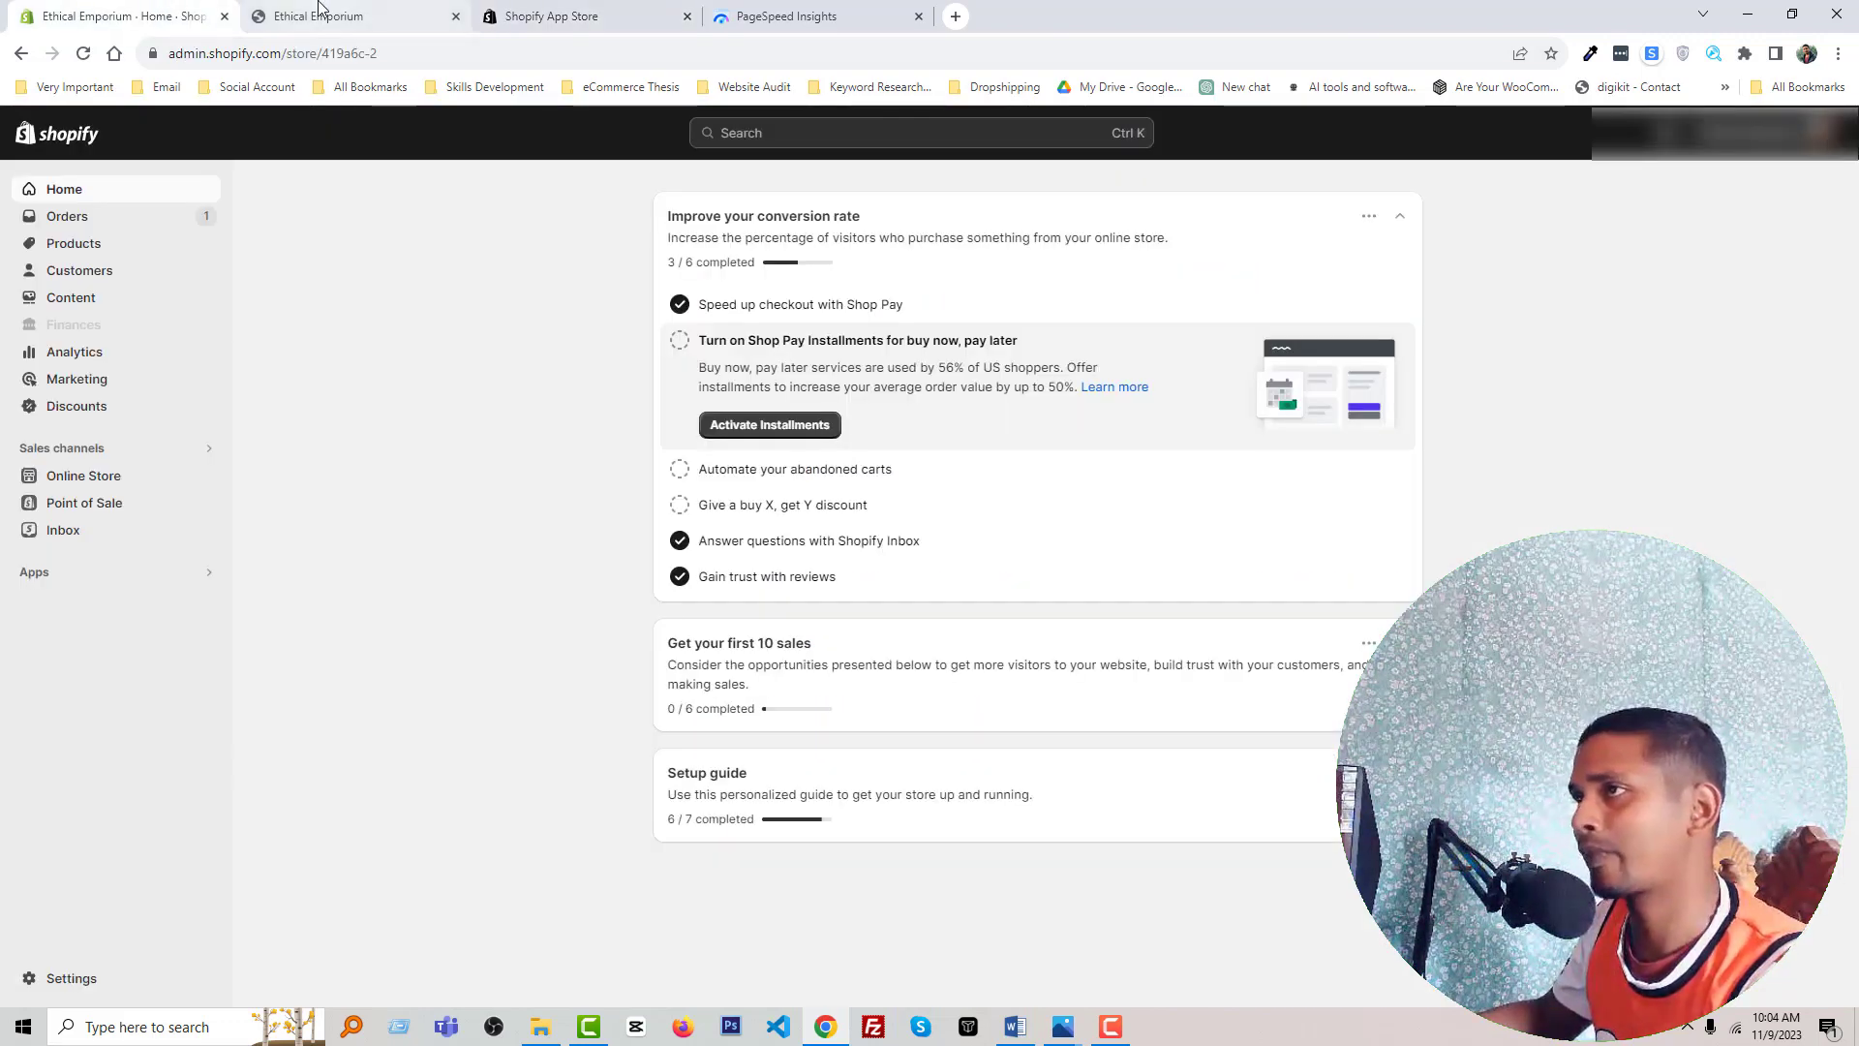
left_click(61, 582)
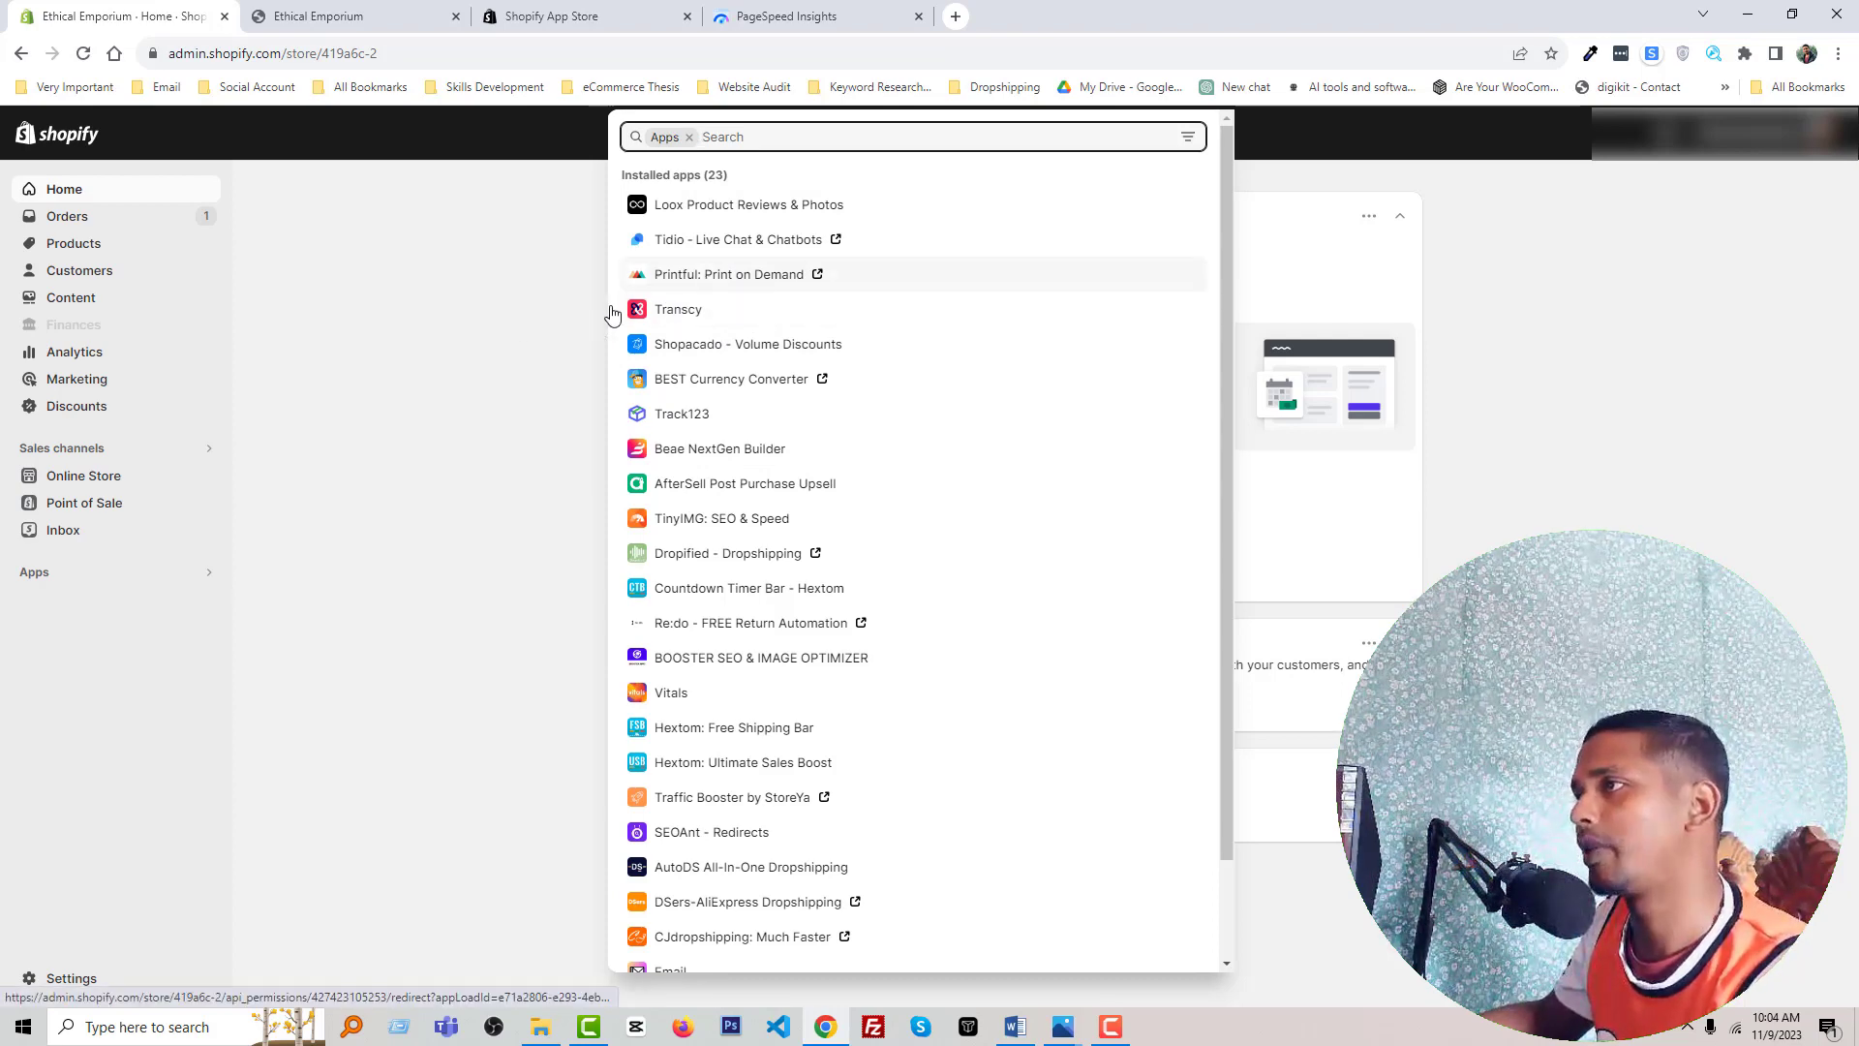
- Go back to the Shopify App Store and examine the suggested apps in each category, including Klaviyo and DSers
left_click(539, 15)
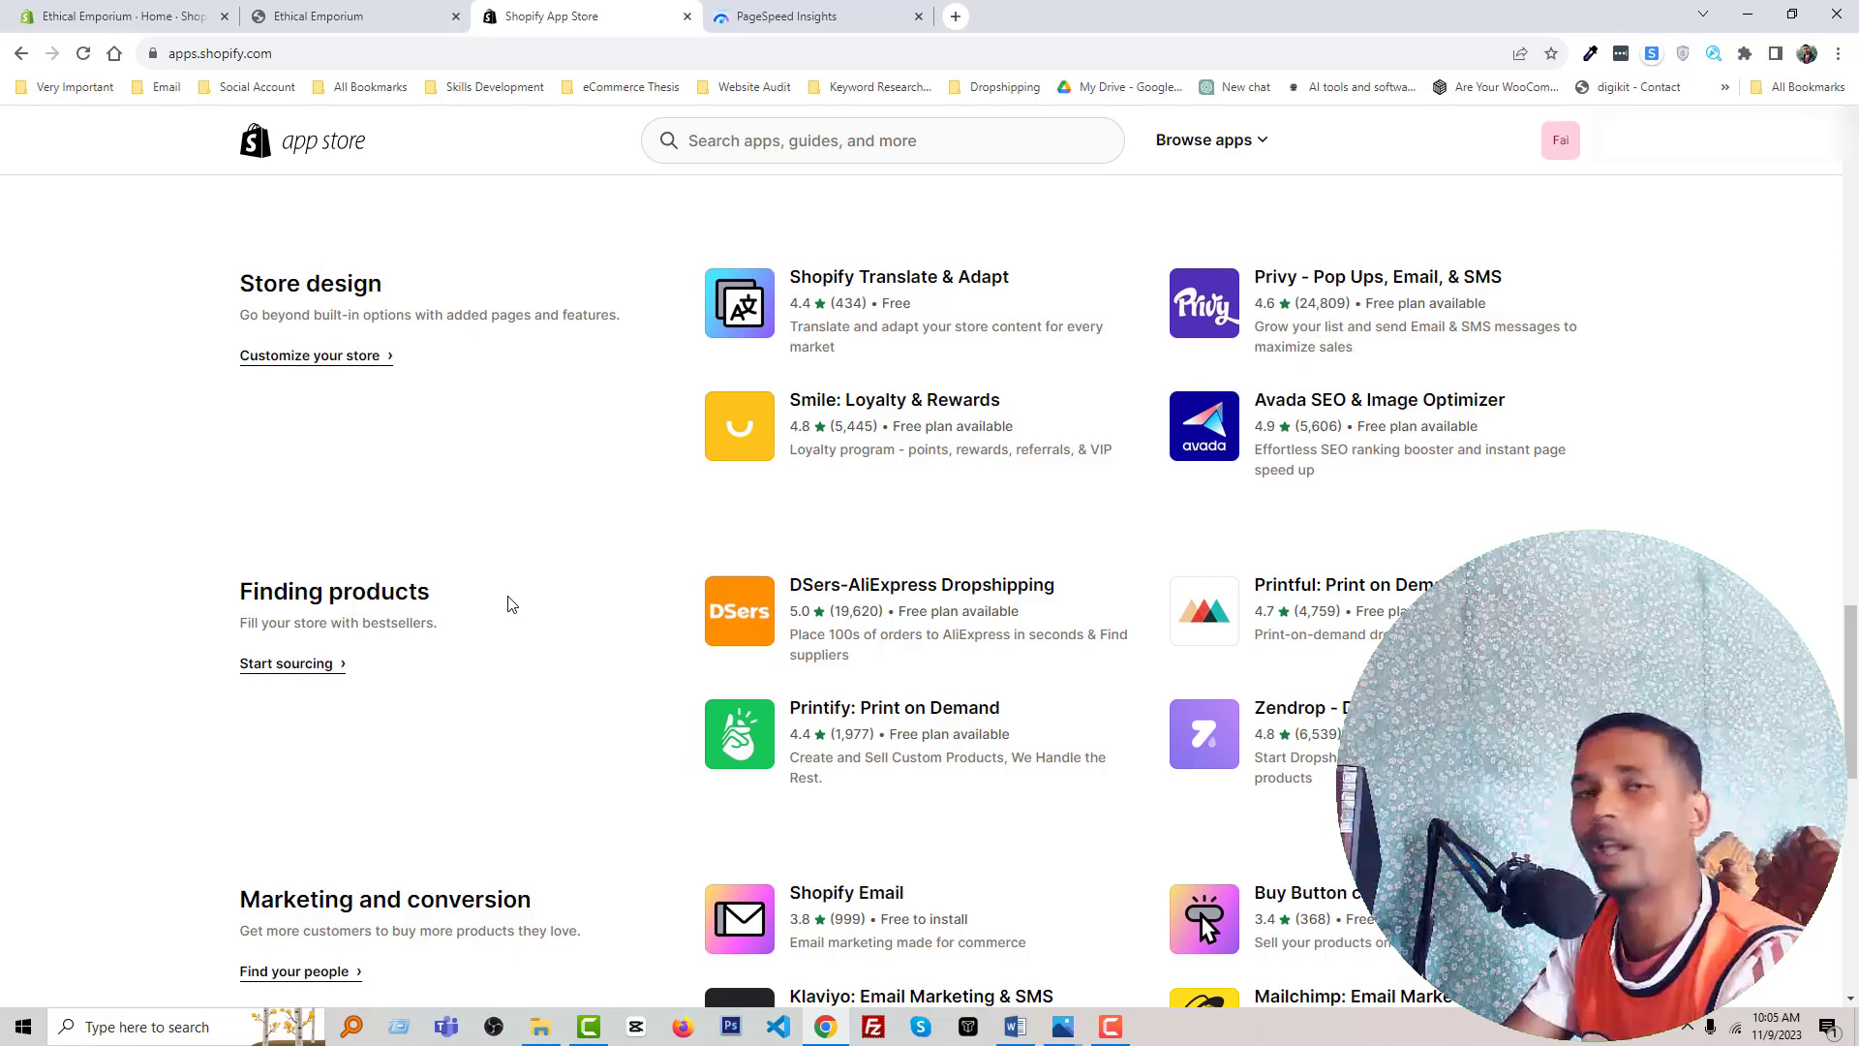
scroll(511, 604, "up", 5)
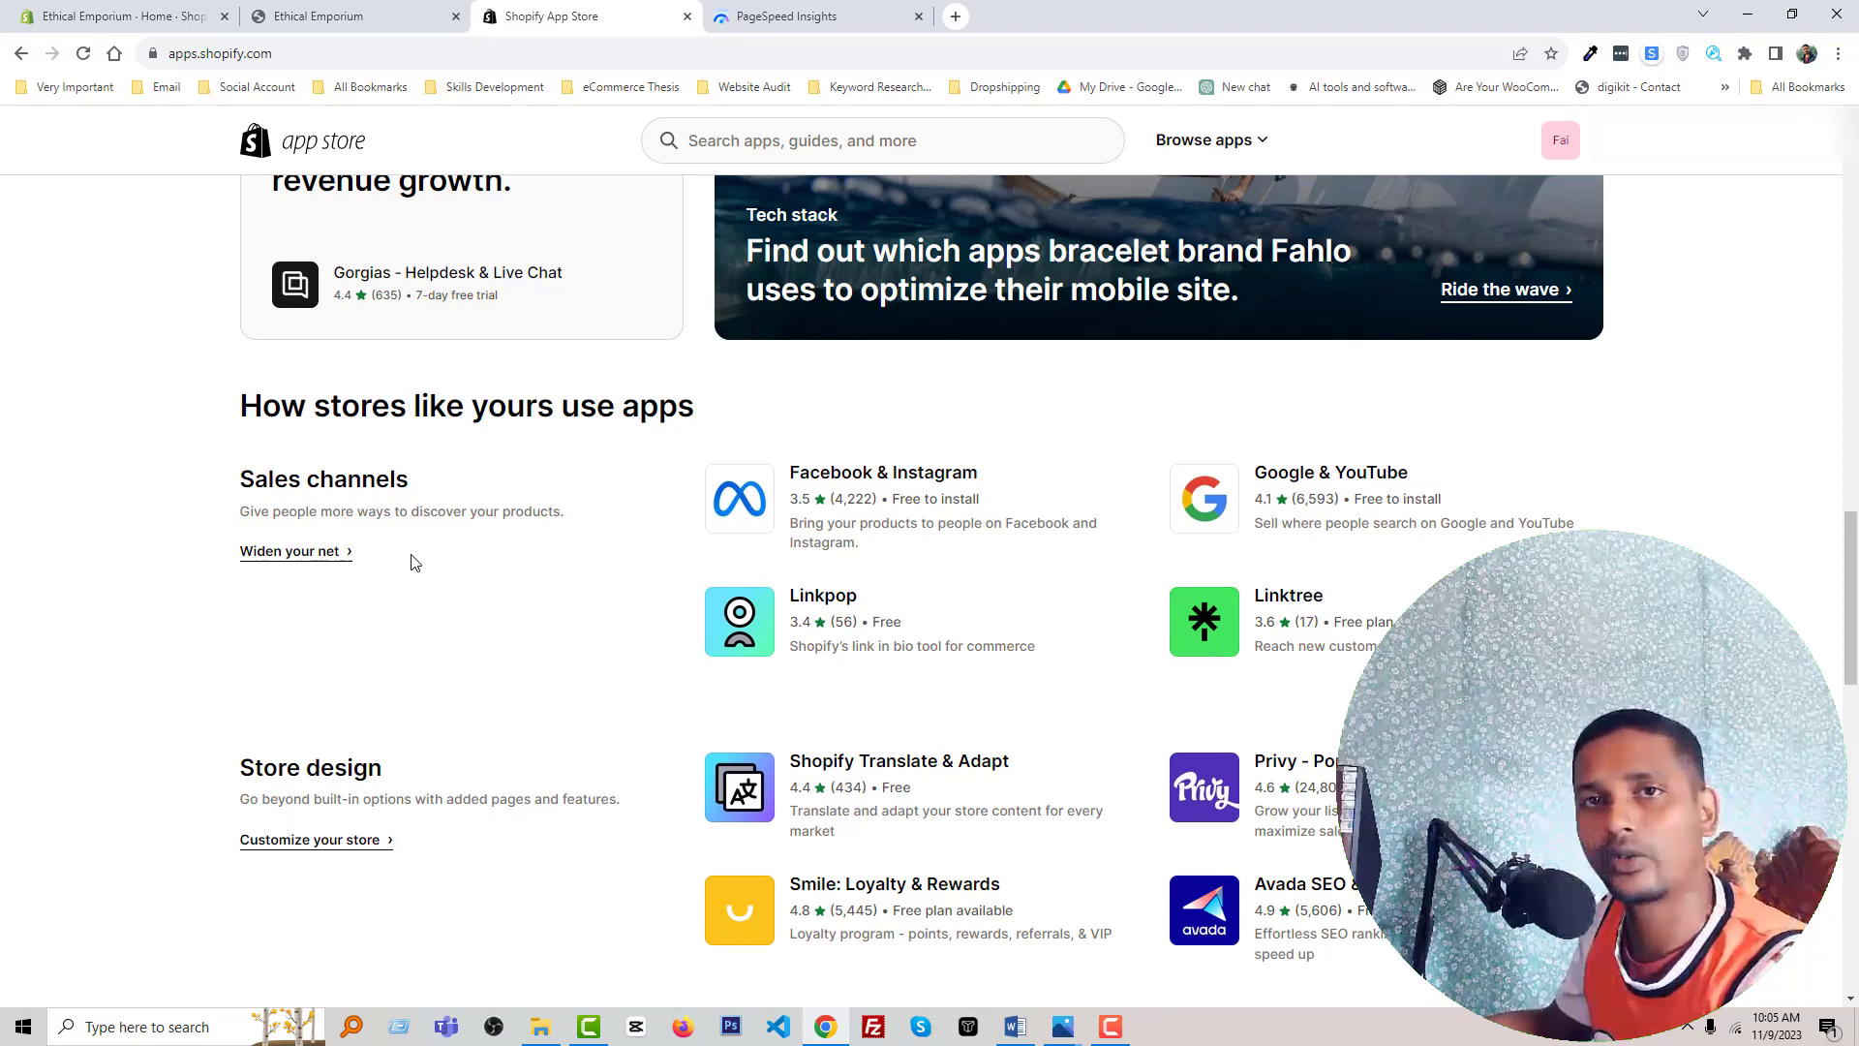
scroll(444, 604, "down", 1)
scroll(445, 610, "down", 4)
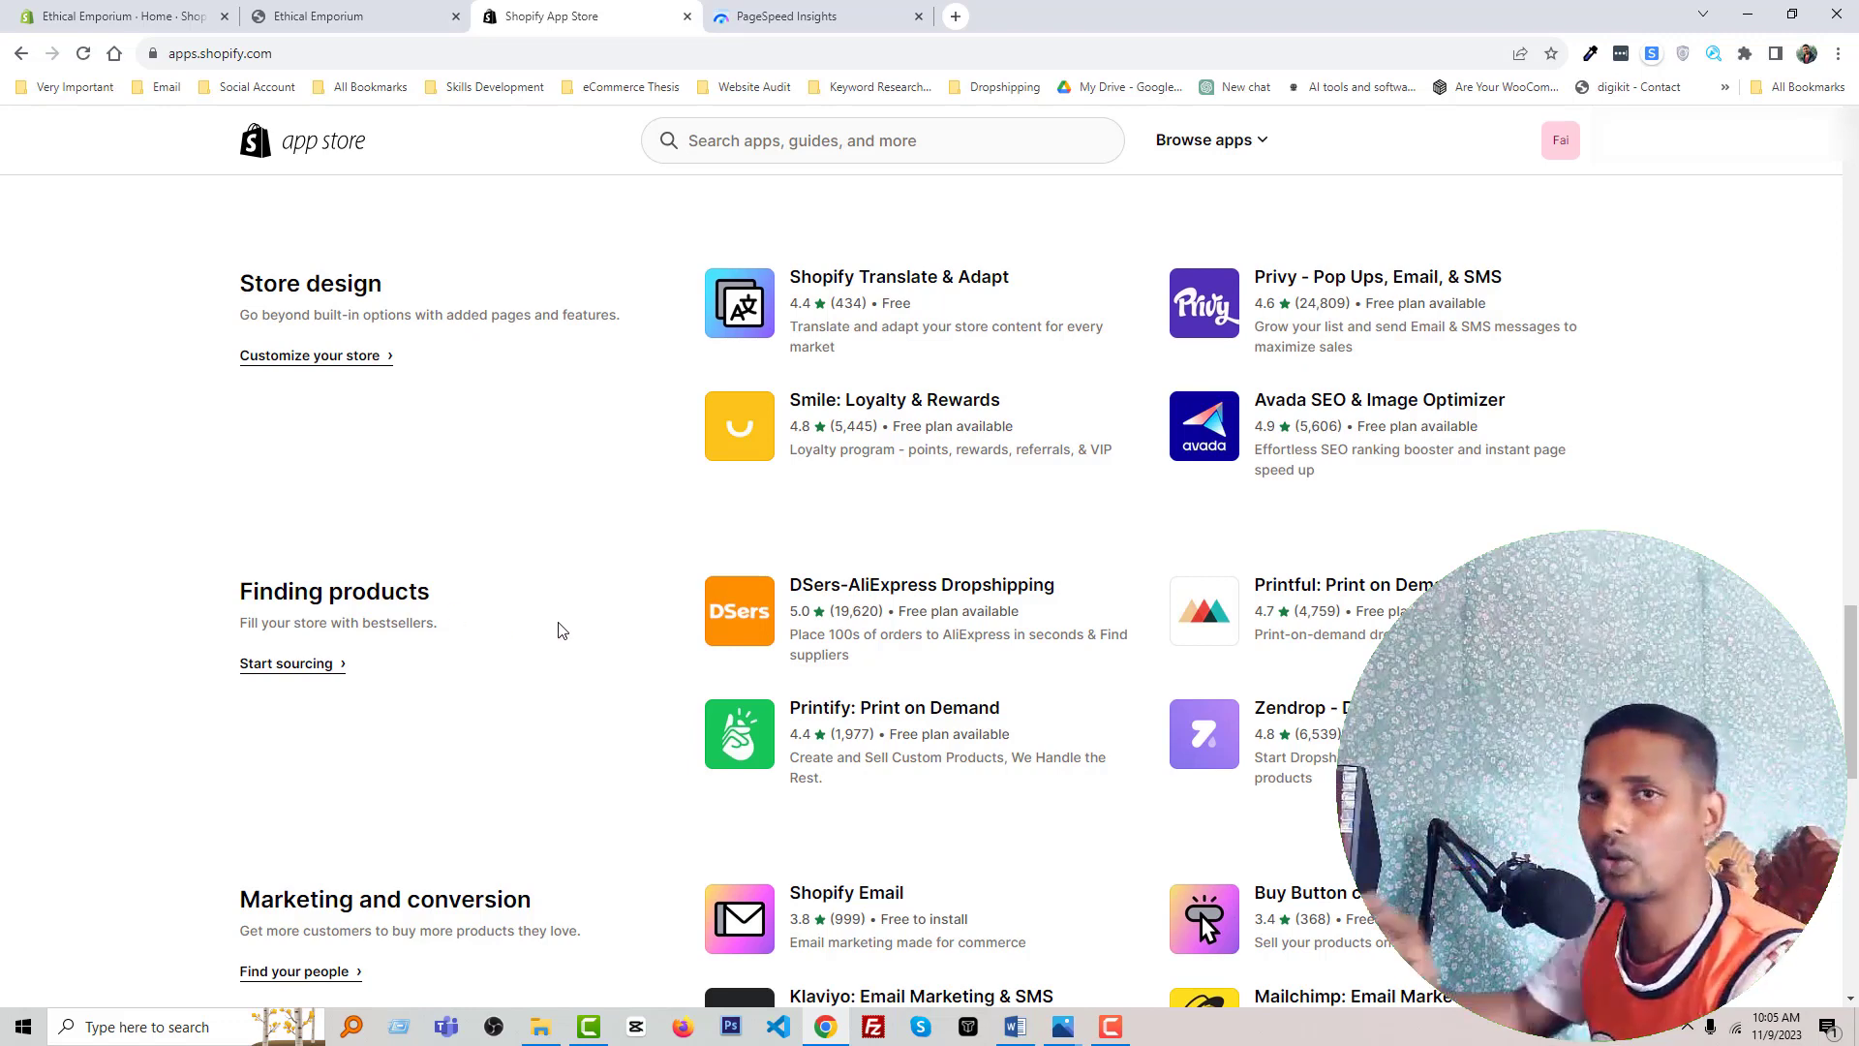
scroll(523, 707, "down", 3)
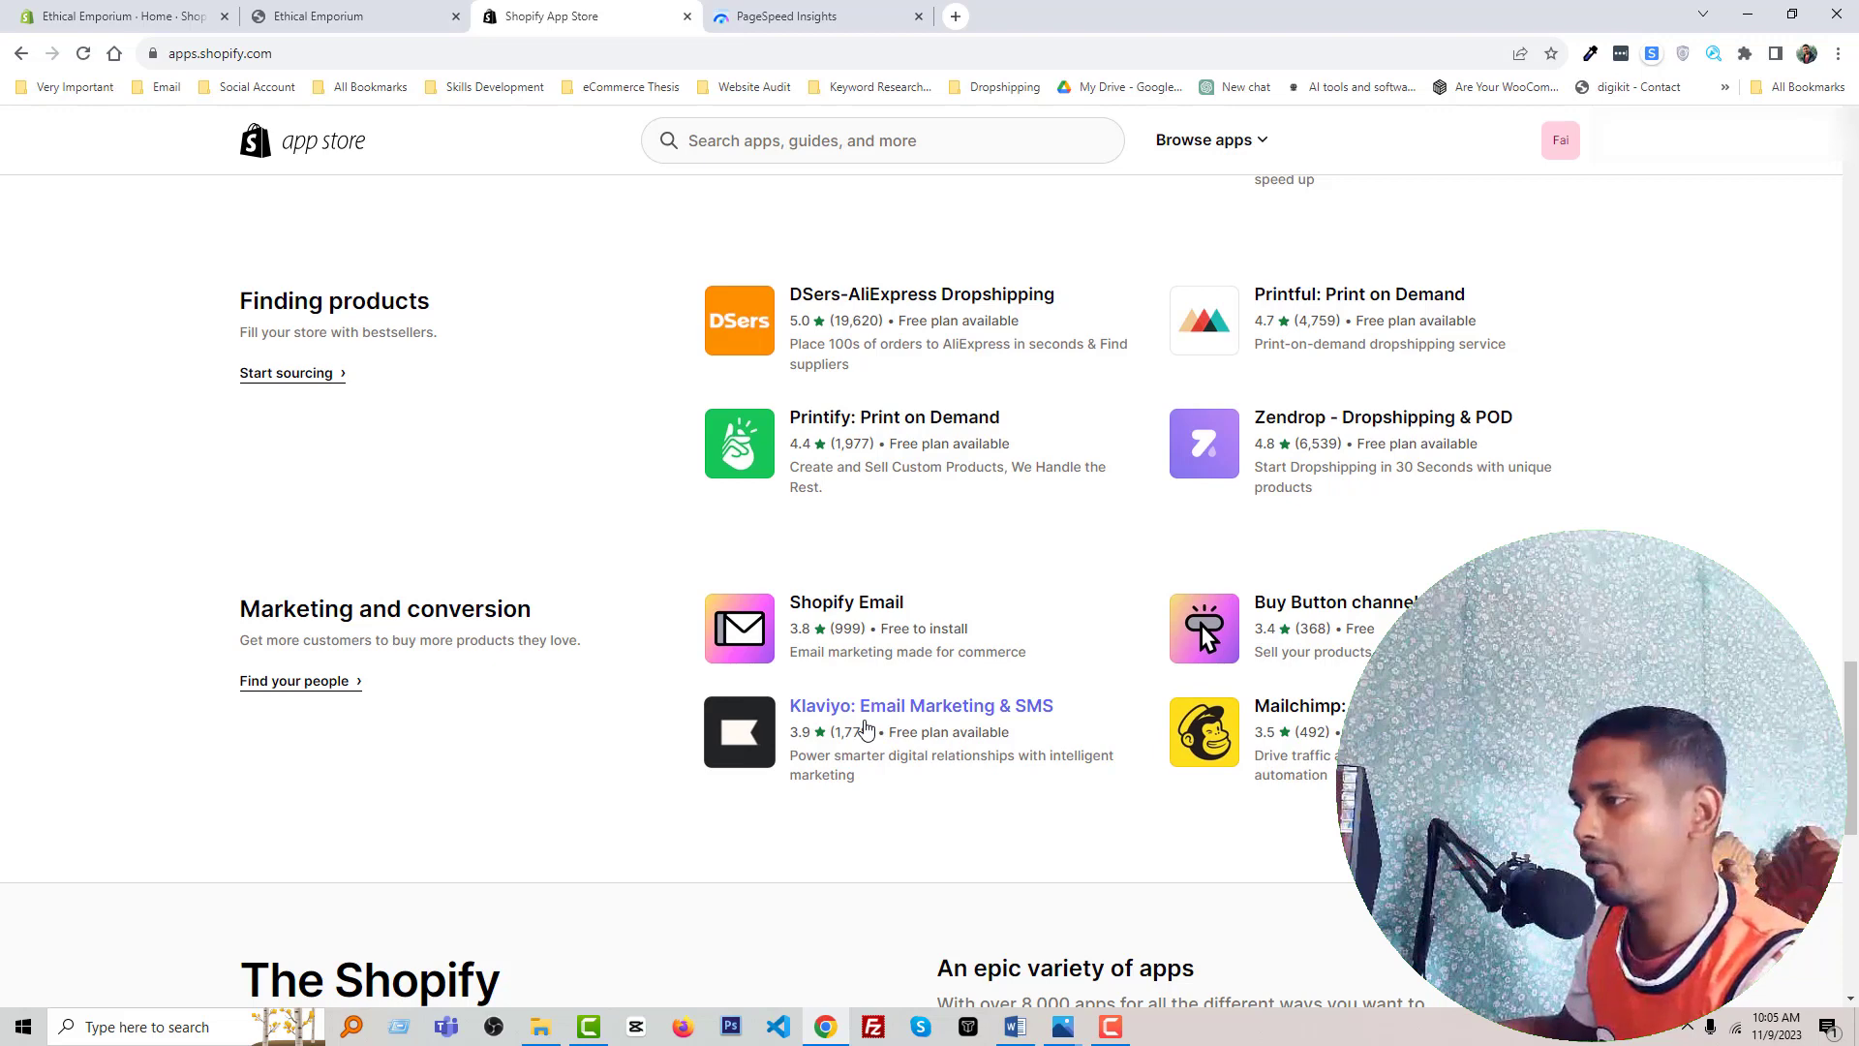
scroll(513, 736, "up", 2)
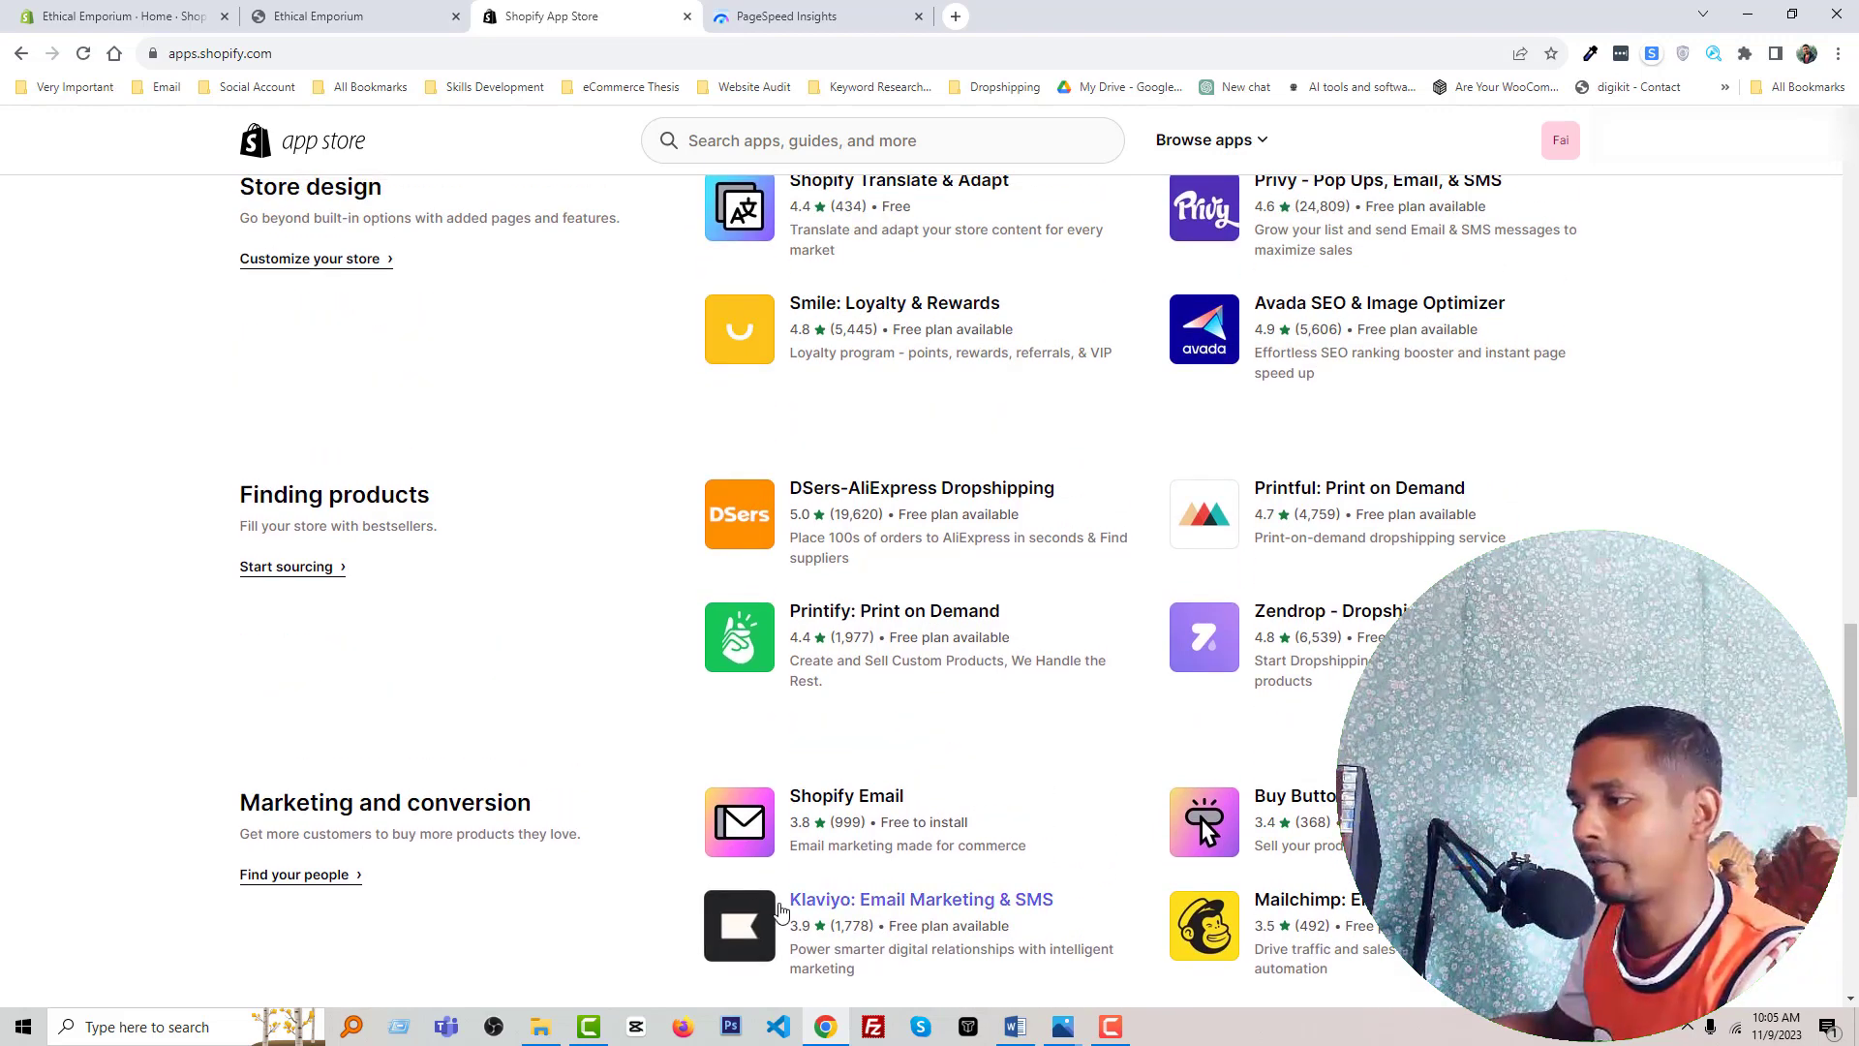
scroll(537, 813, "up", 2)
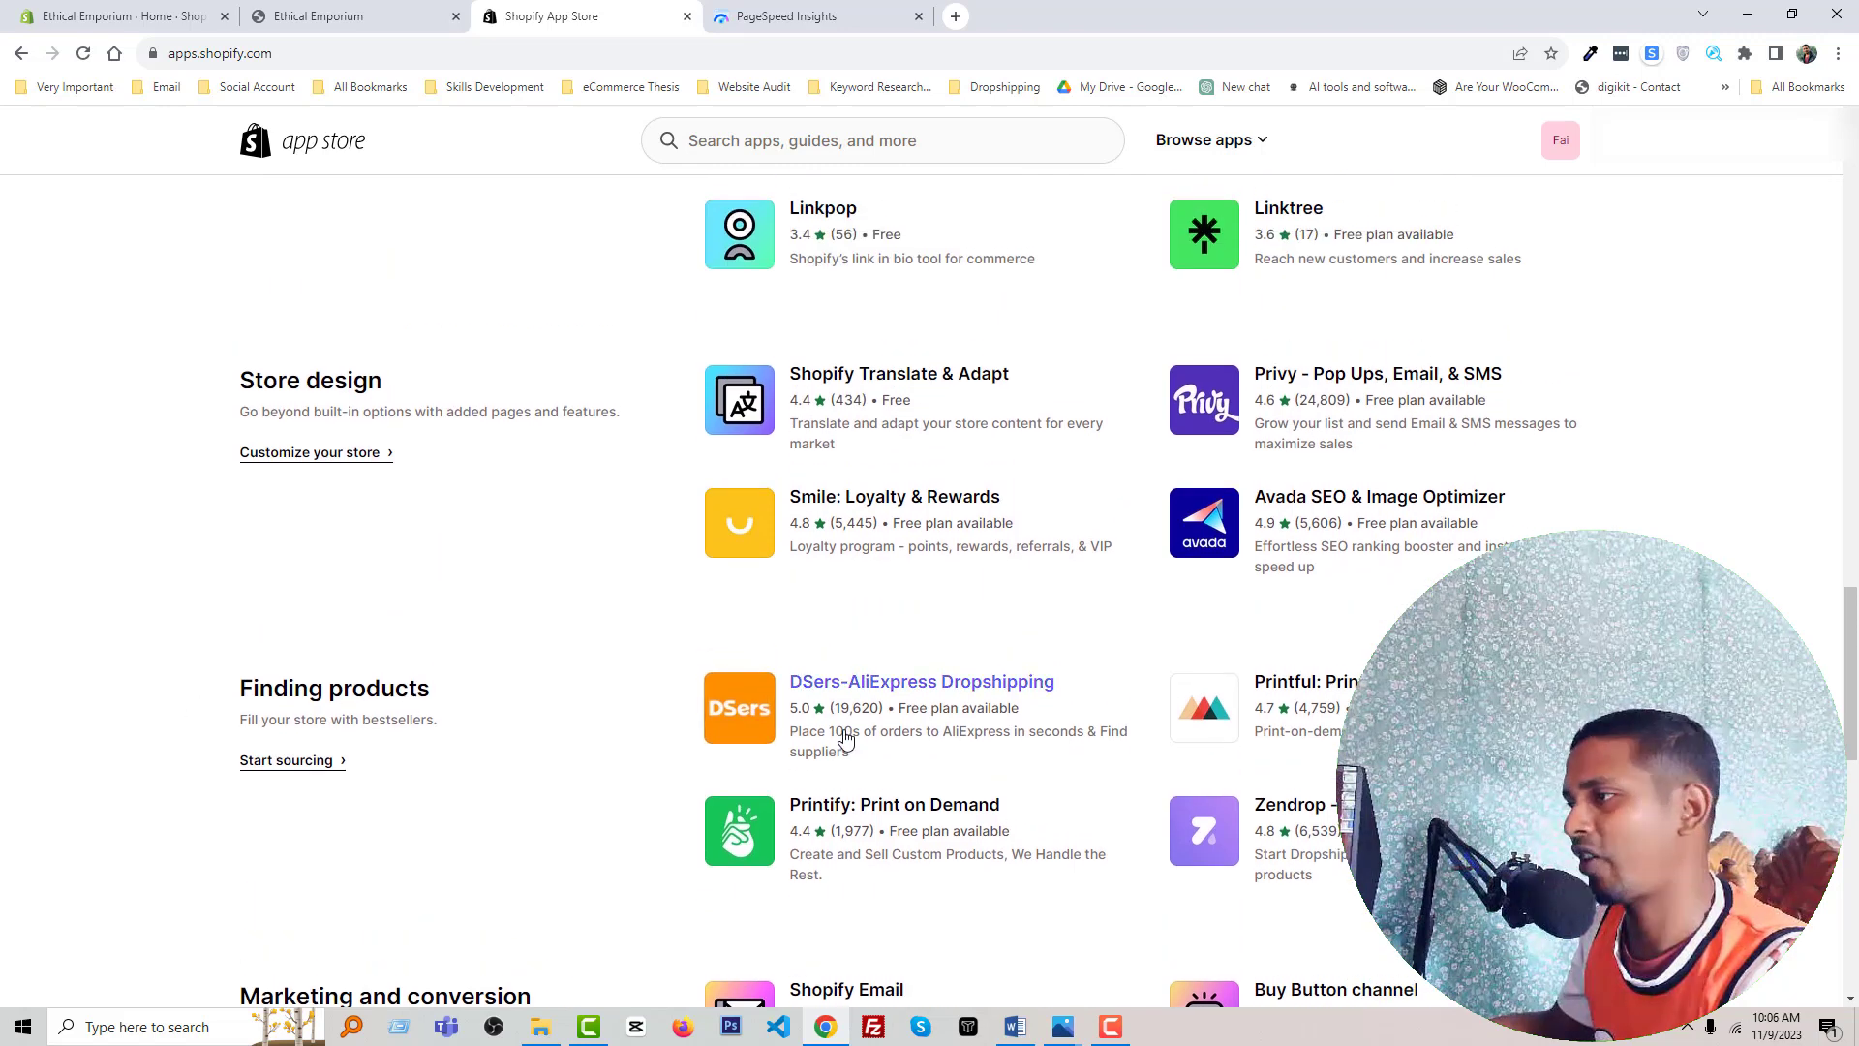
scroll(876, 697, "up", 4)
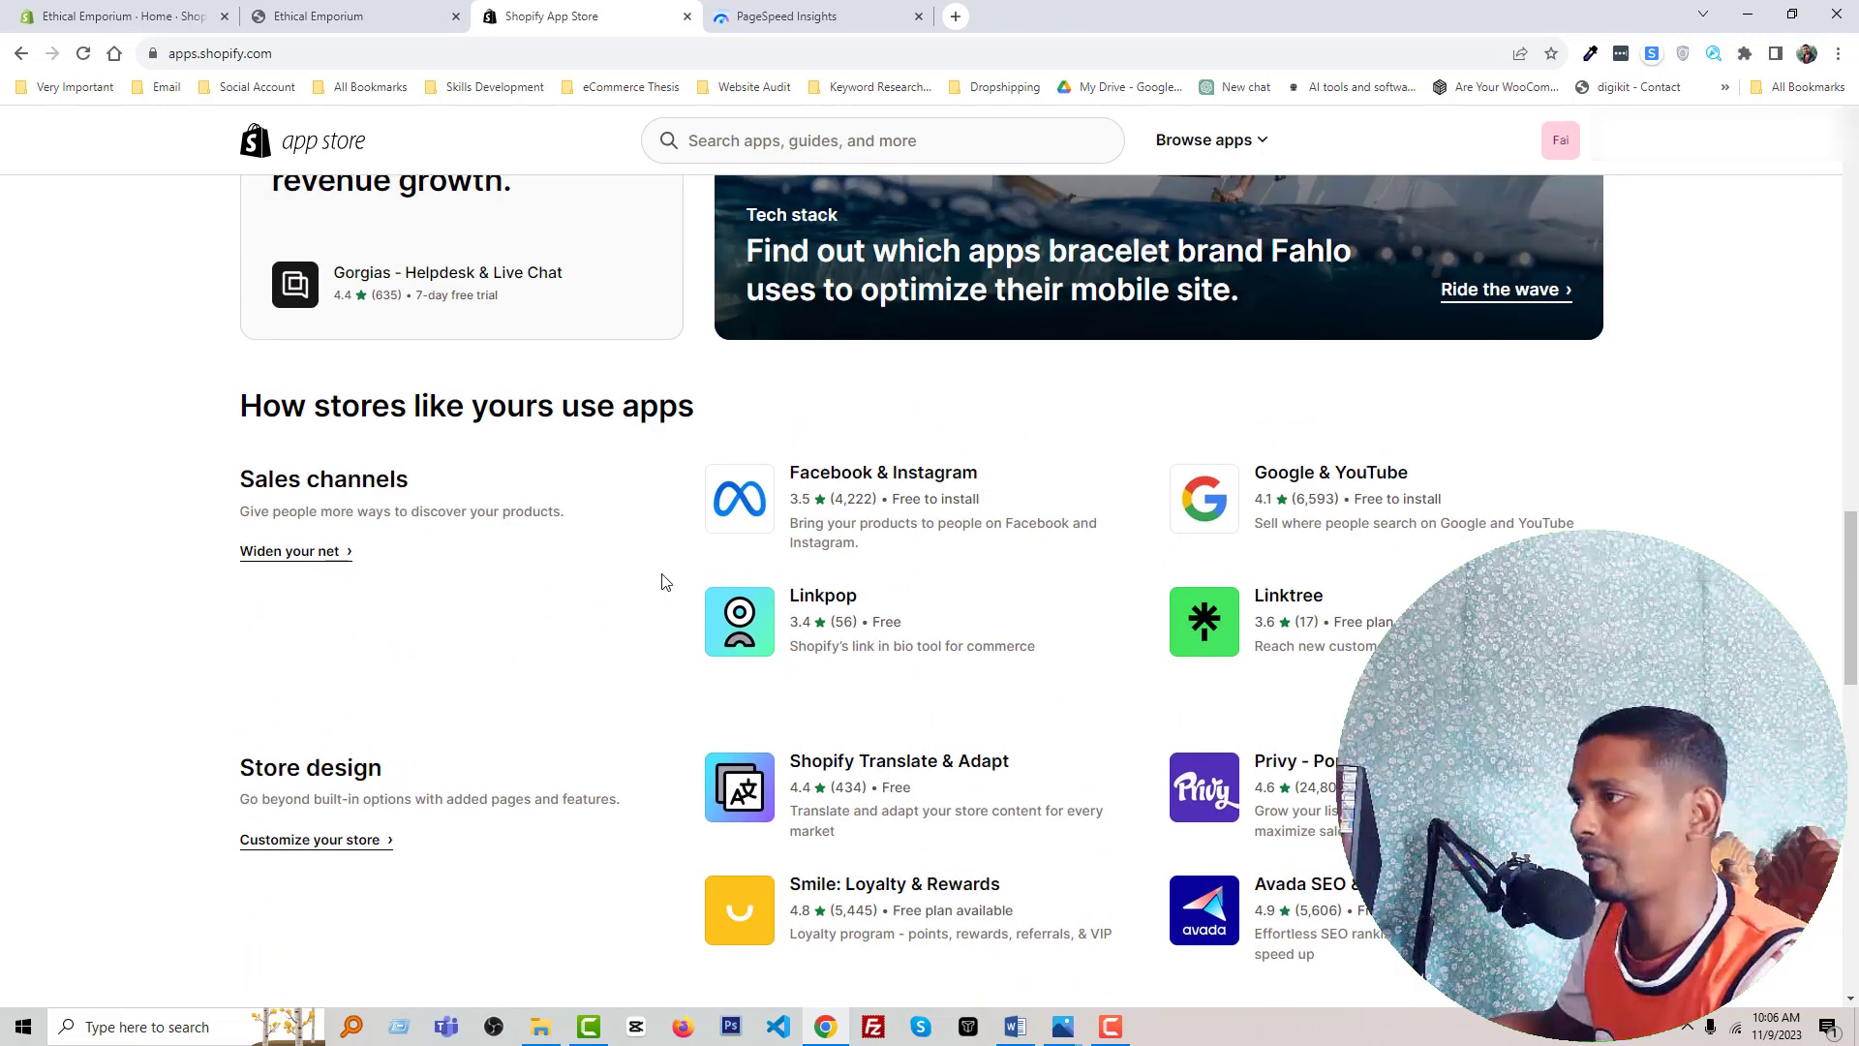
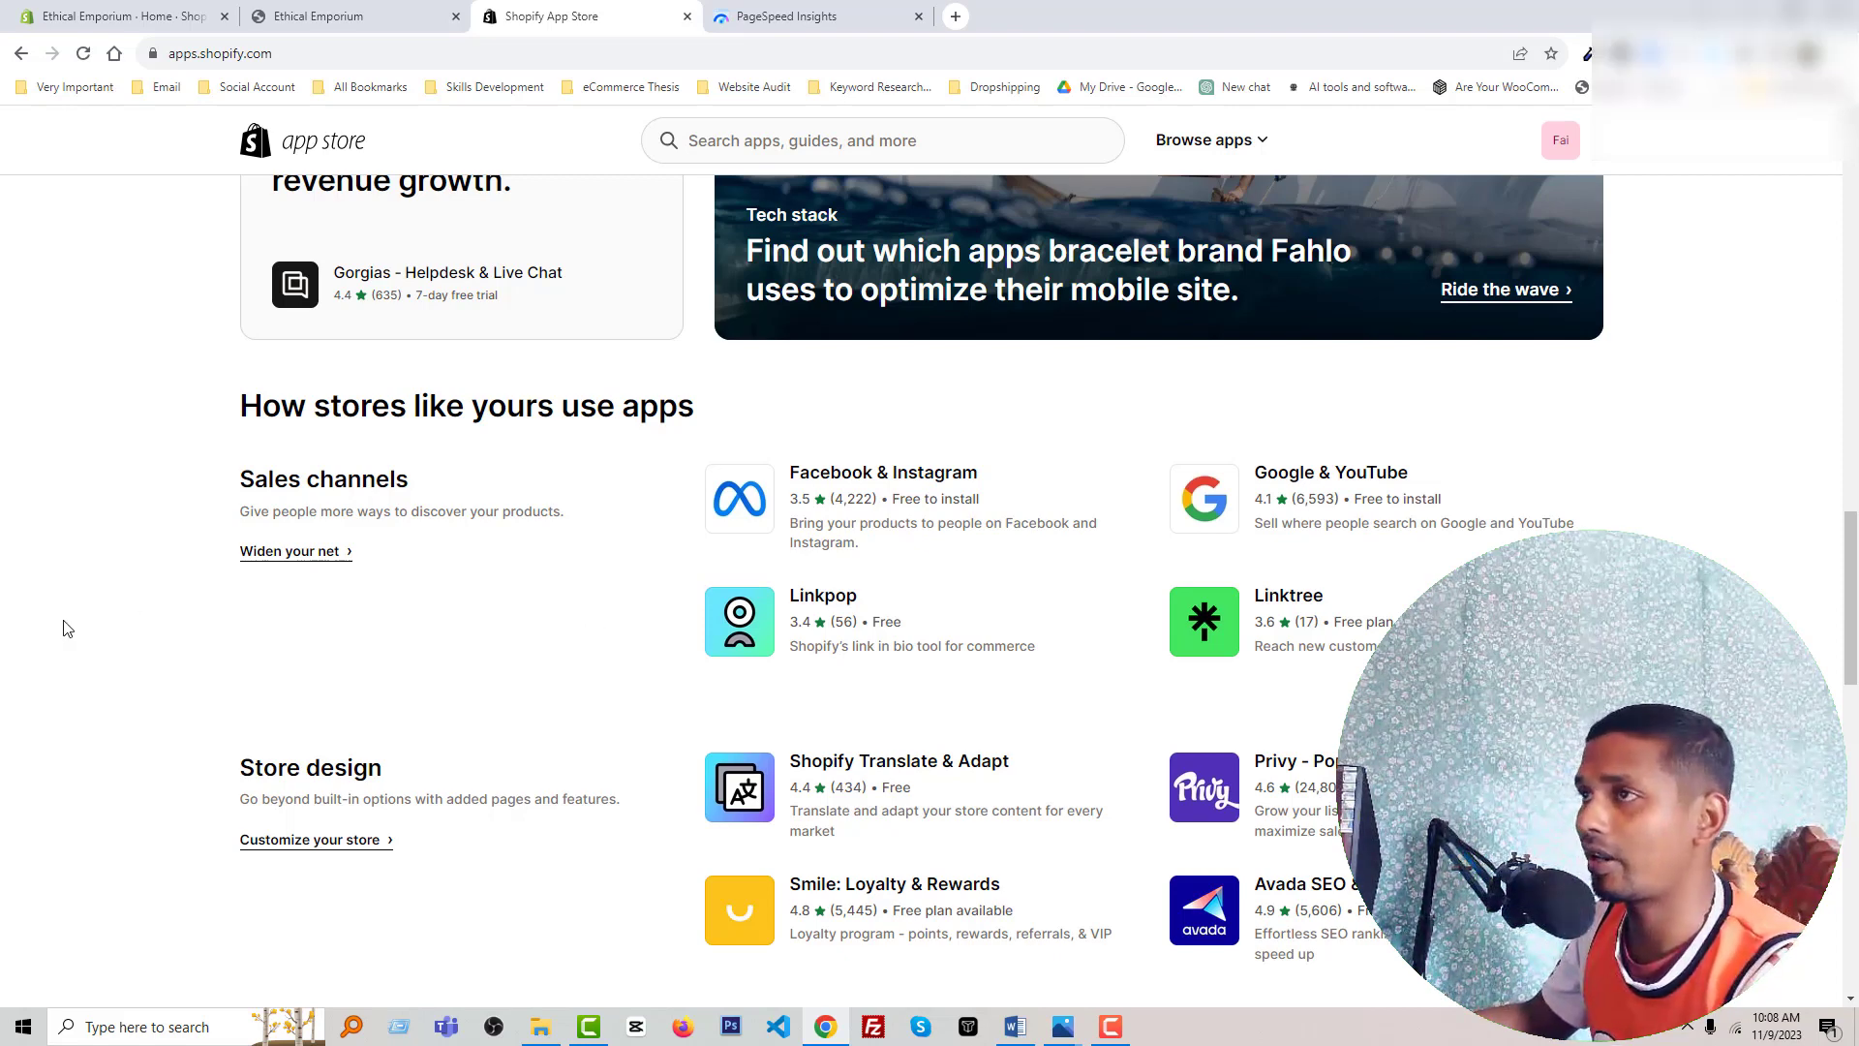
- Switch to the Shopify admin, open the app and sales channel settings and review the installed apps
left_click(97, 8)
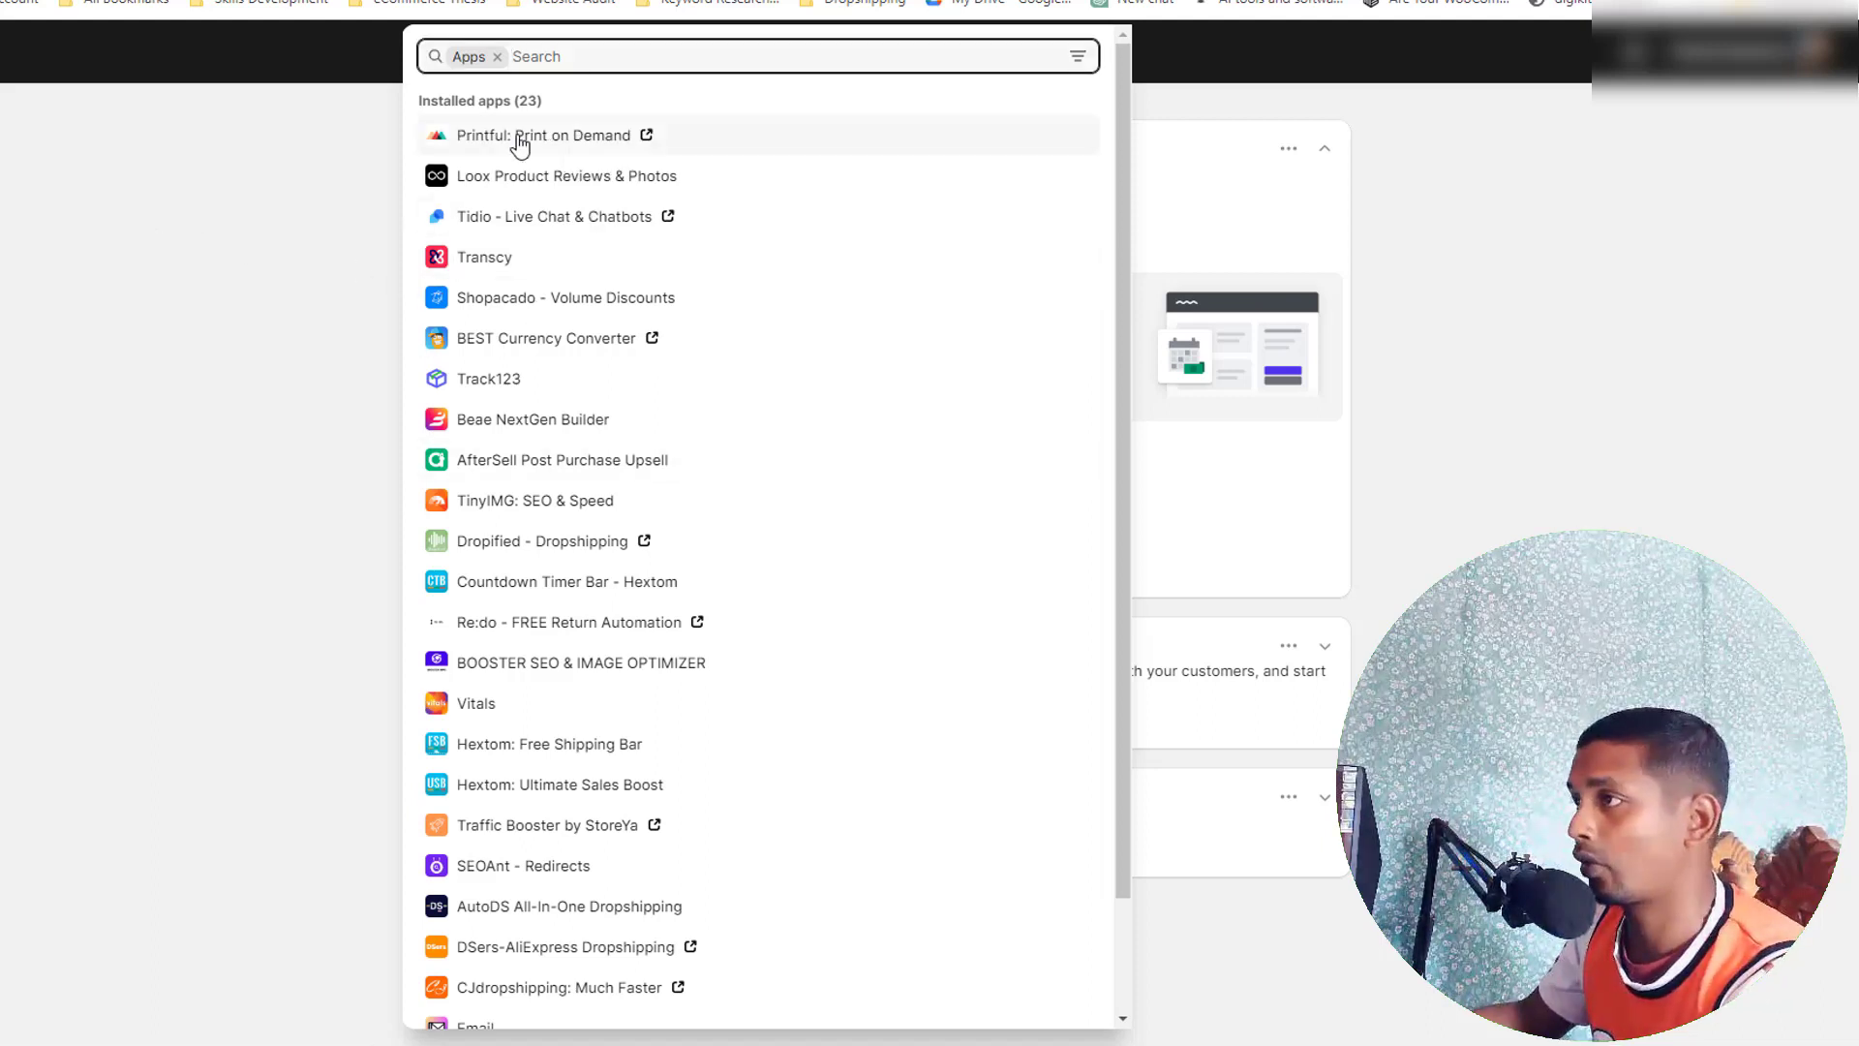
scroll(581, 551, "down", 2)
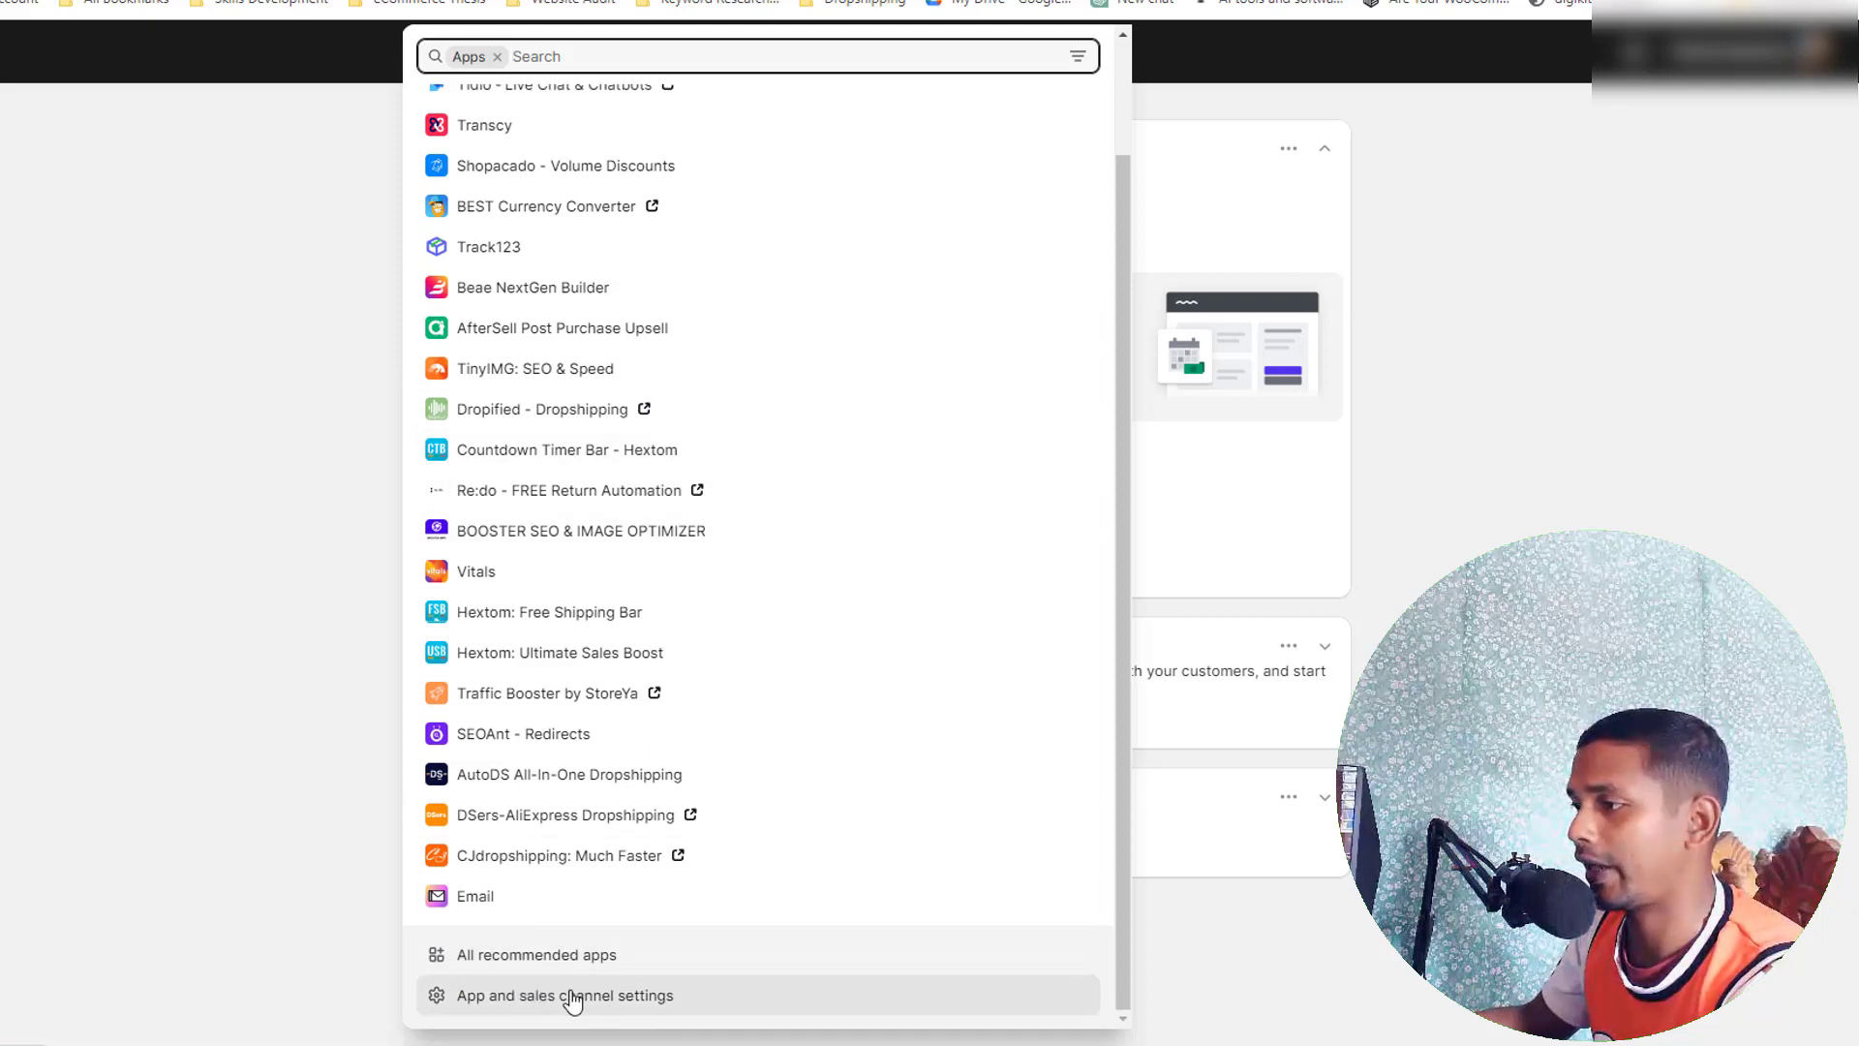
left_click(642, 1010)
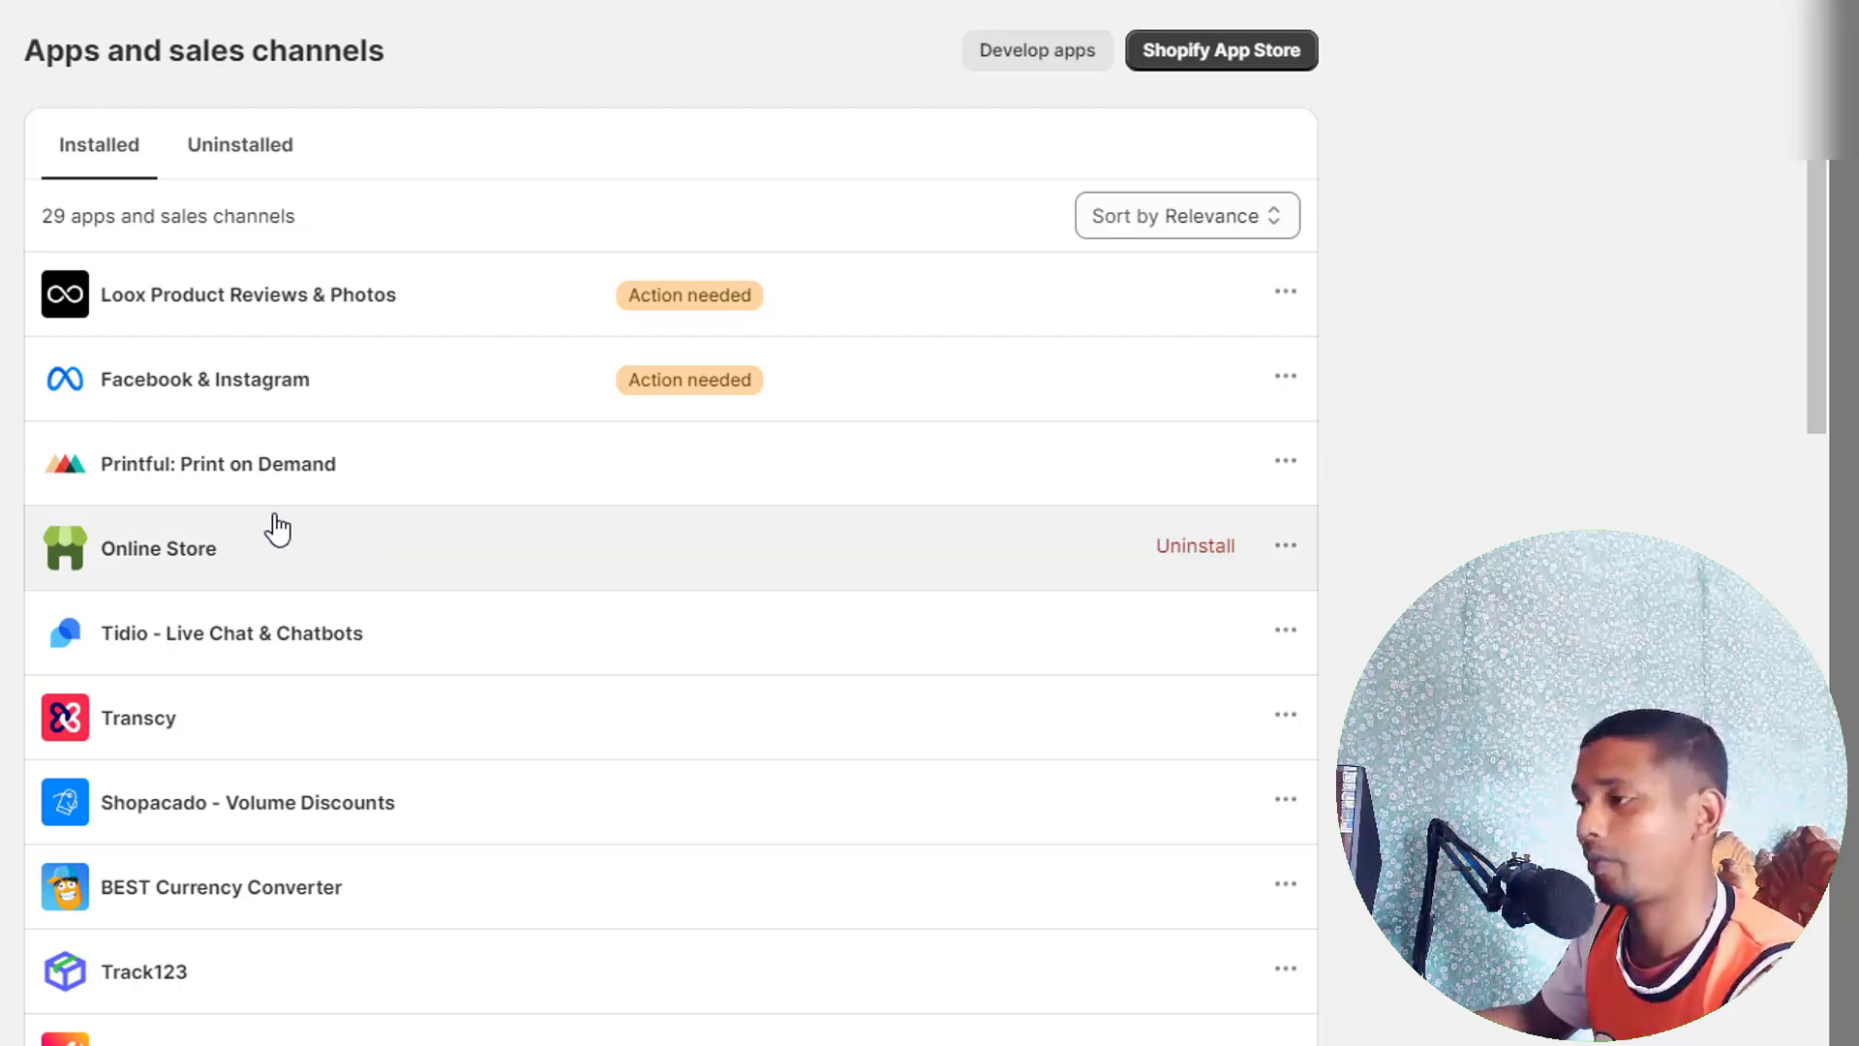
scroll(281, 543, "down", 5)
scroll(290, 566, "up", 5)
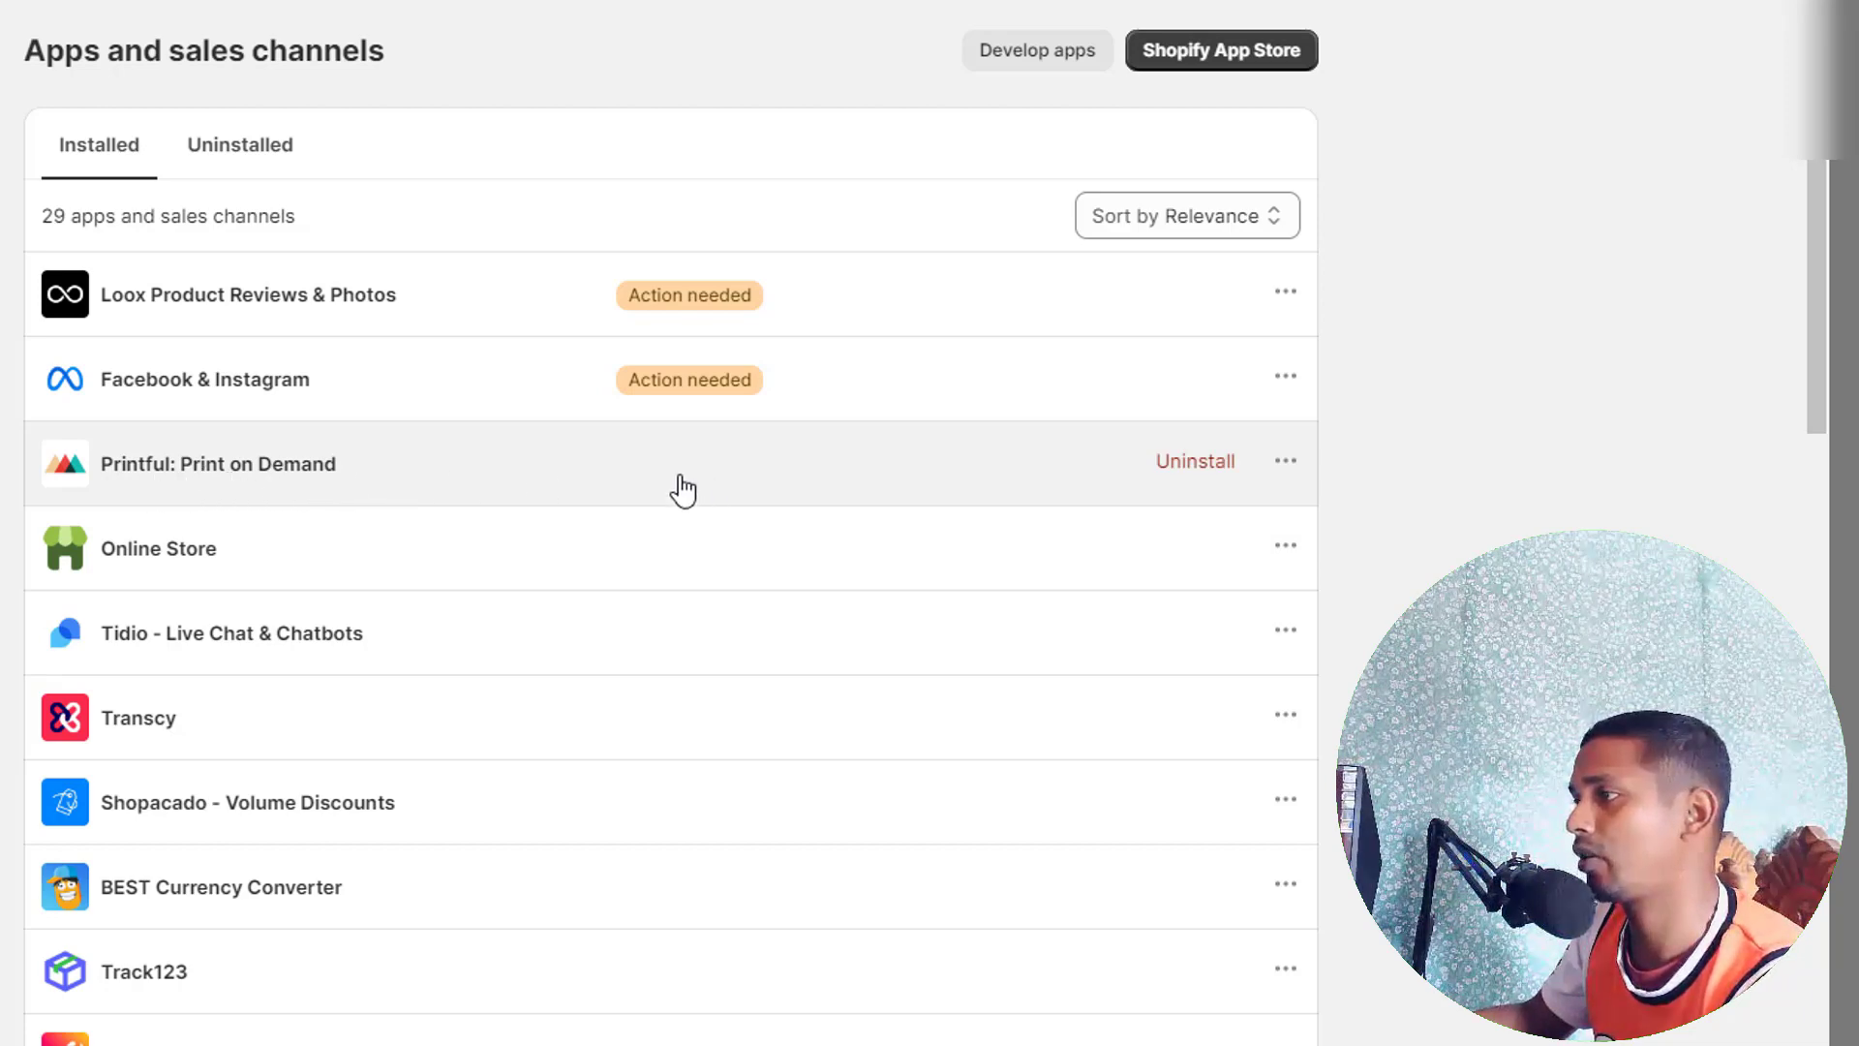
- Uninstall the Printful: Print on Demand and Transcy apps from the store
left_click(1197, 461)
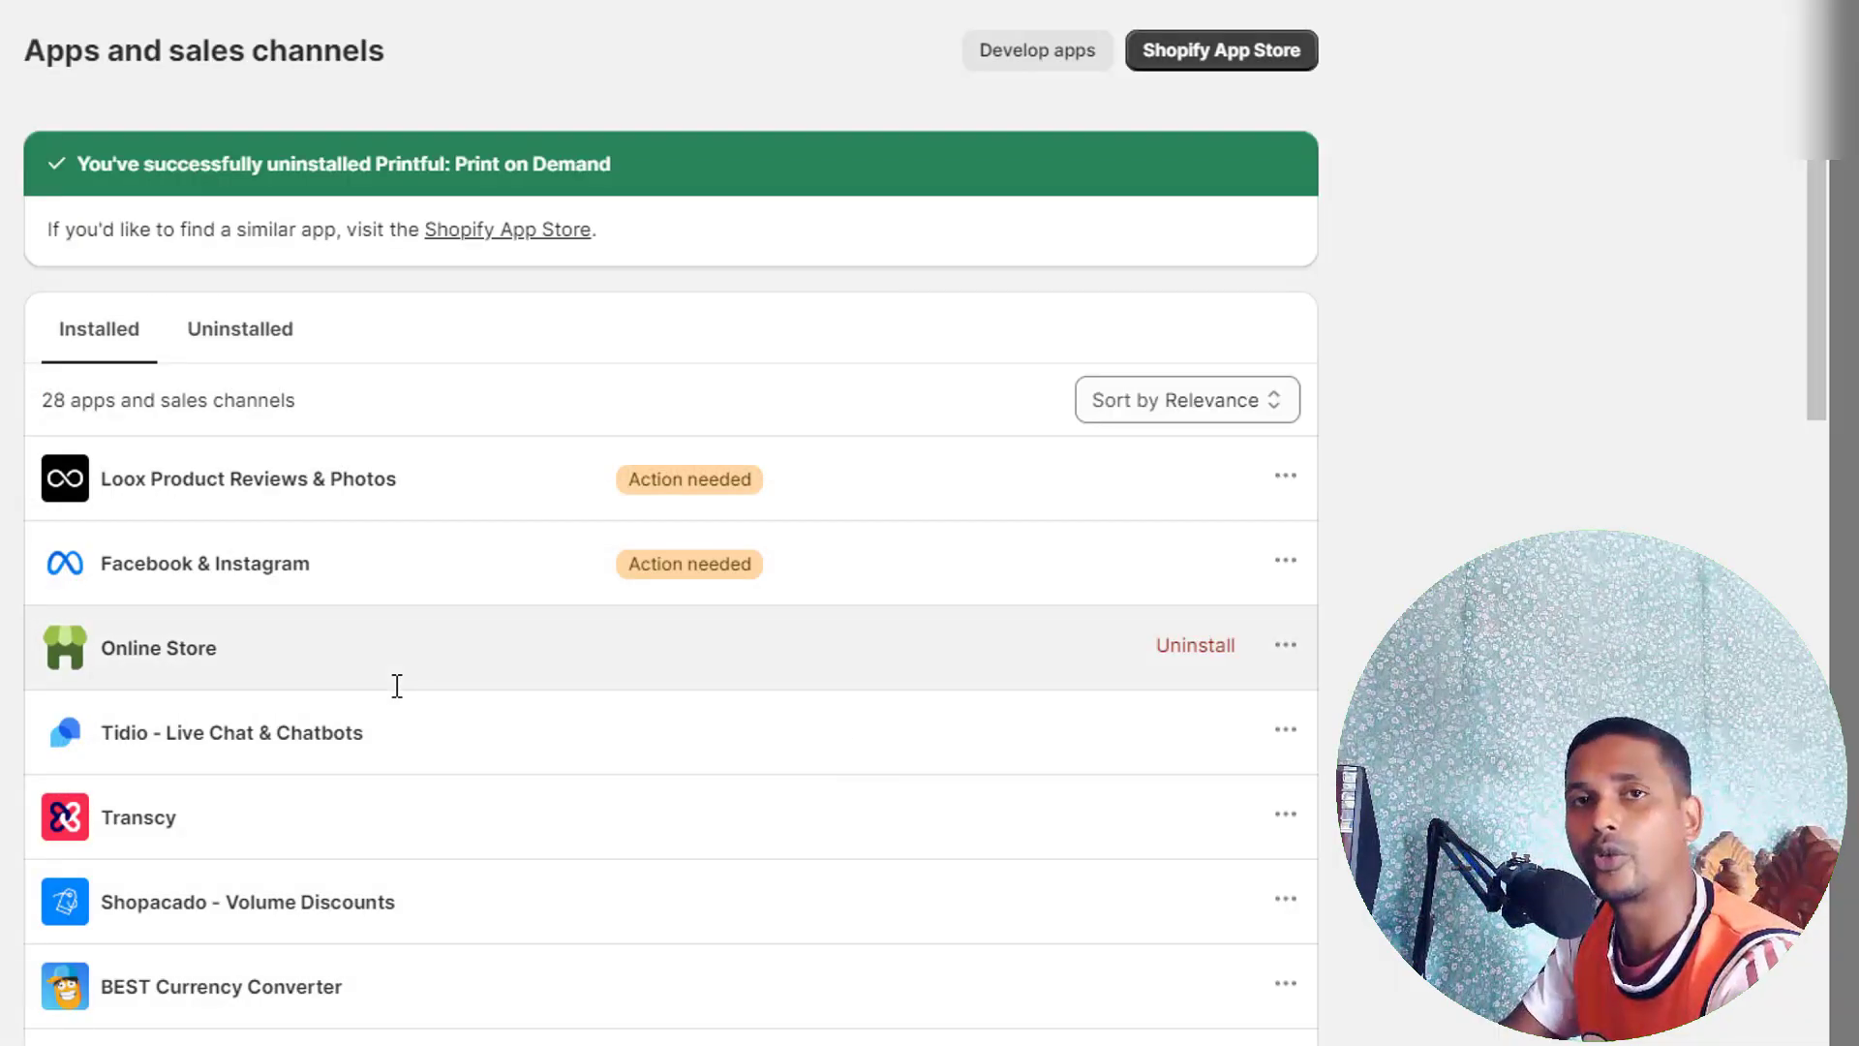
scroll(121, 674, "down", 2)
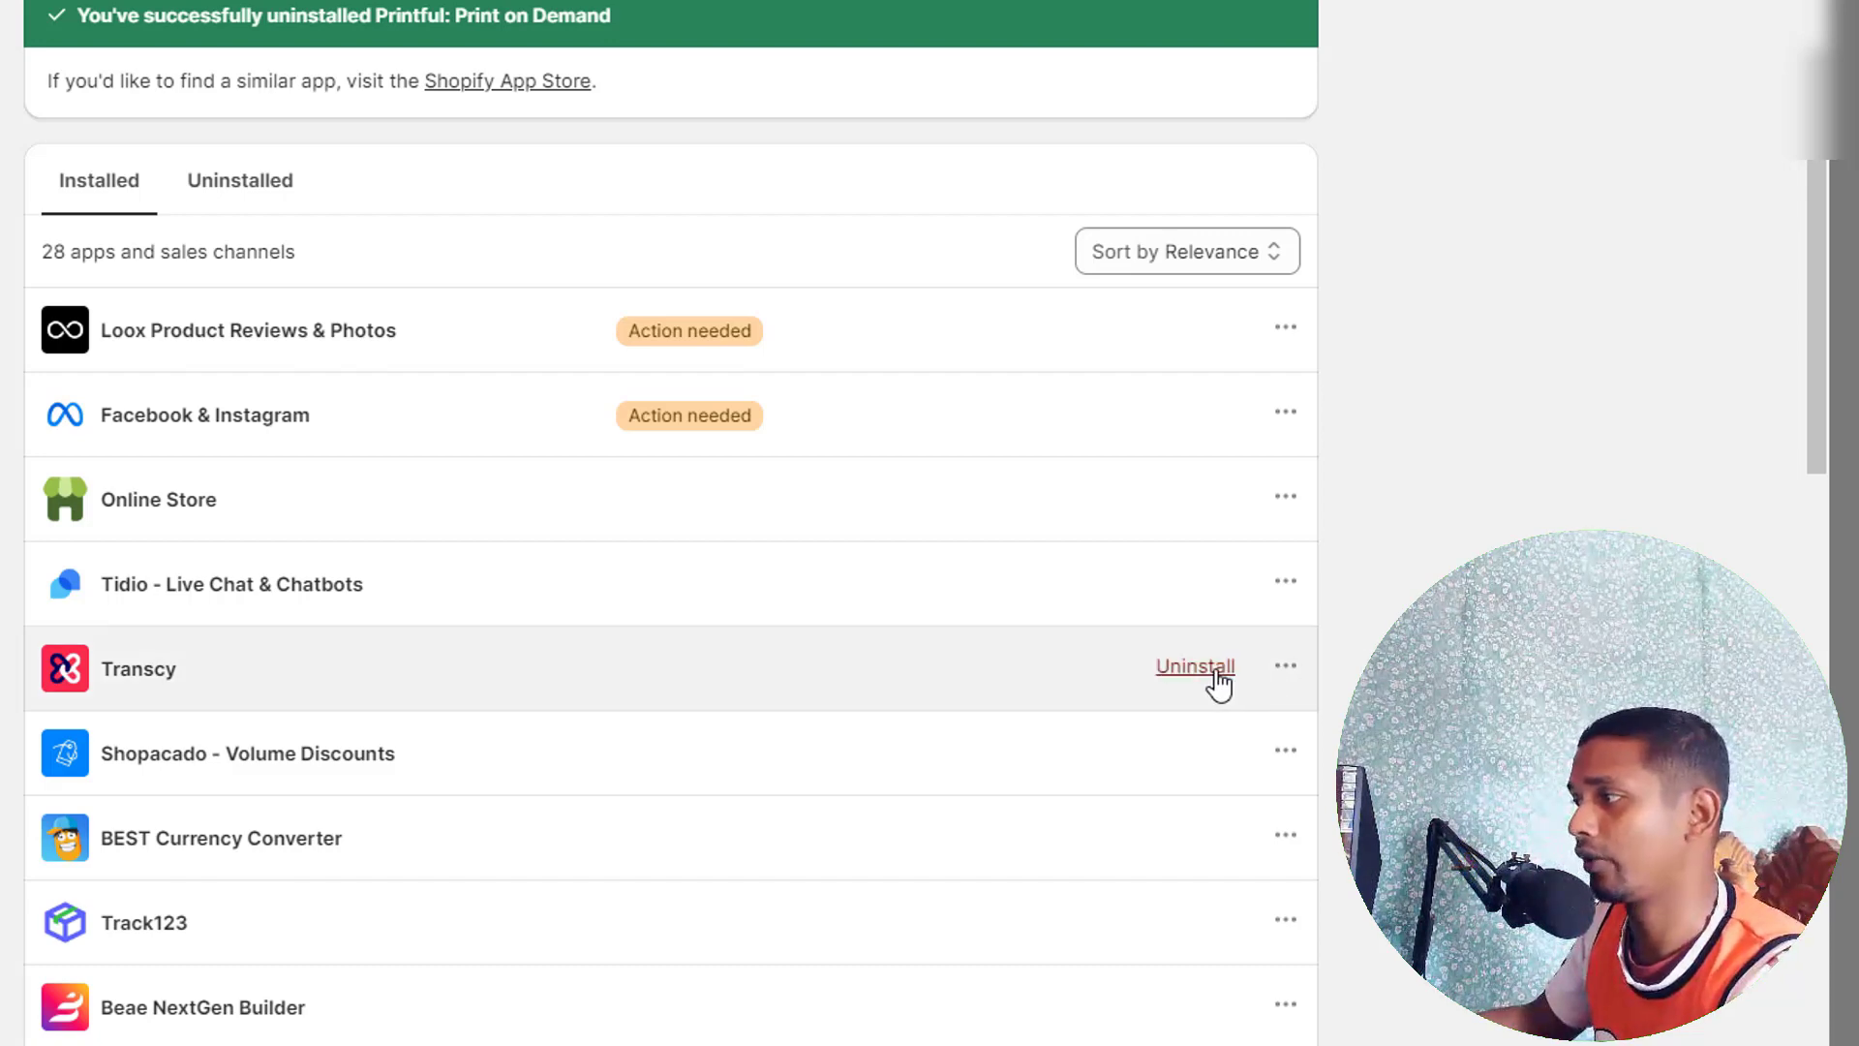
left_click(1216, 674)
left_click(838, 706)
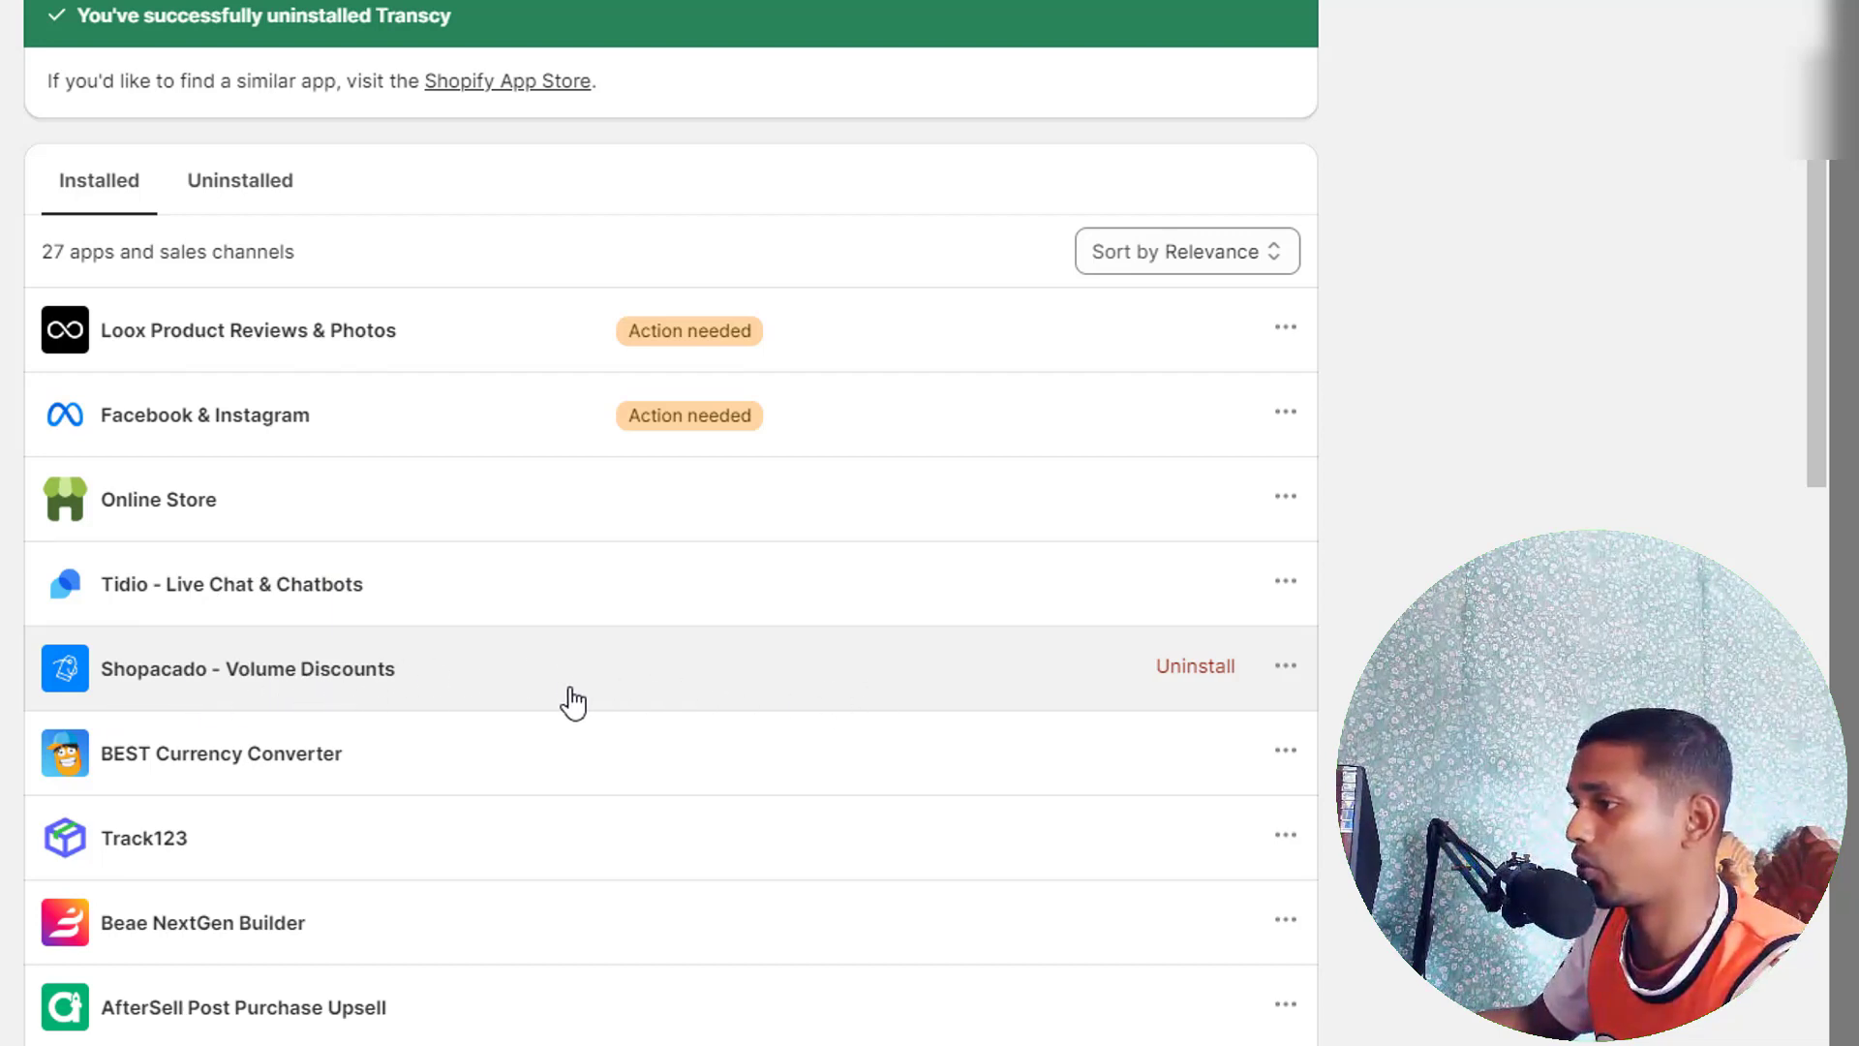
- Uninstall Shopacado - Volume Discounts, and uninstall BEST Currency Converter with "Not using app now" as the reason
left_click(1186, 679)
left_click(815, 808)
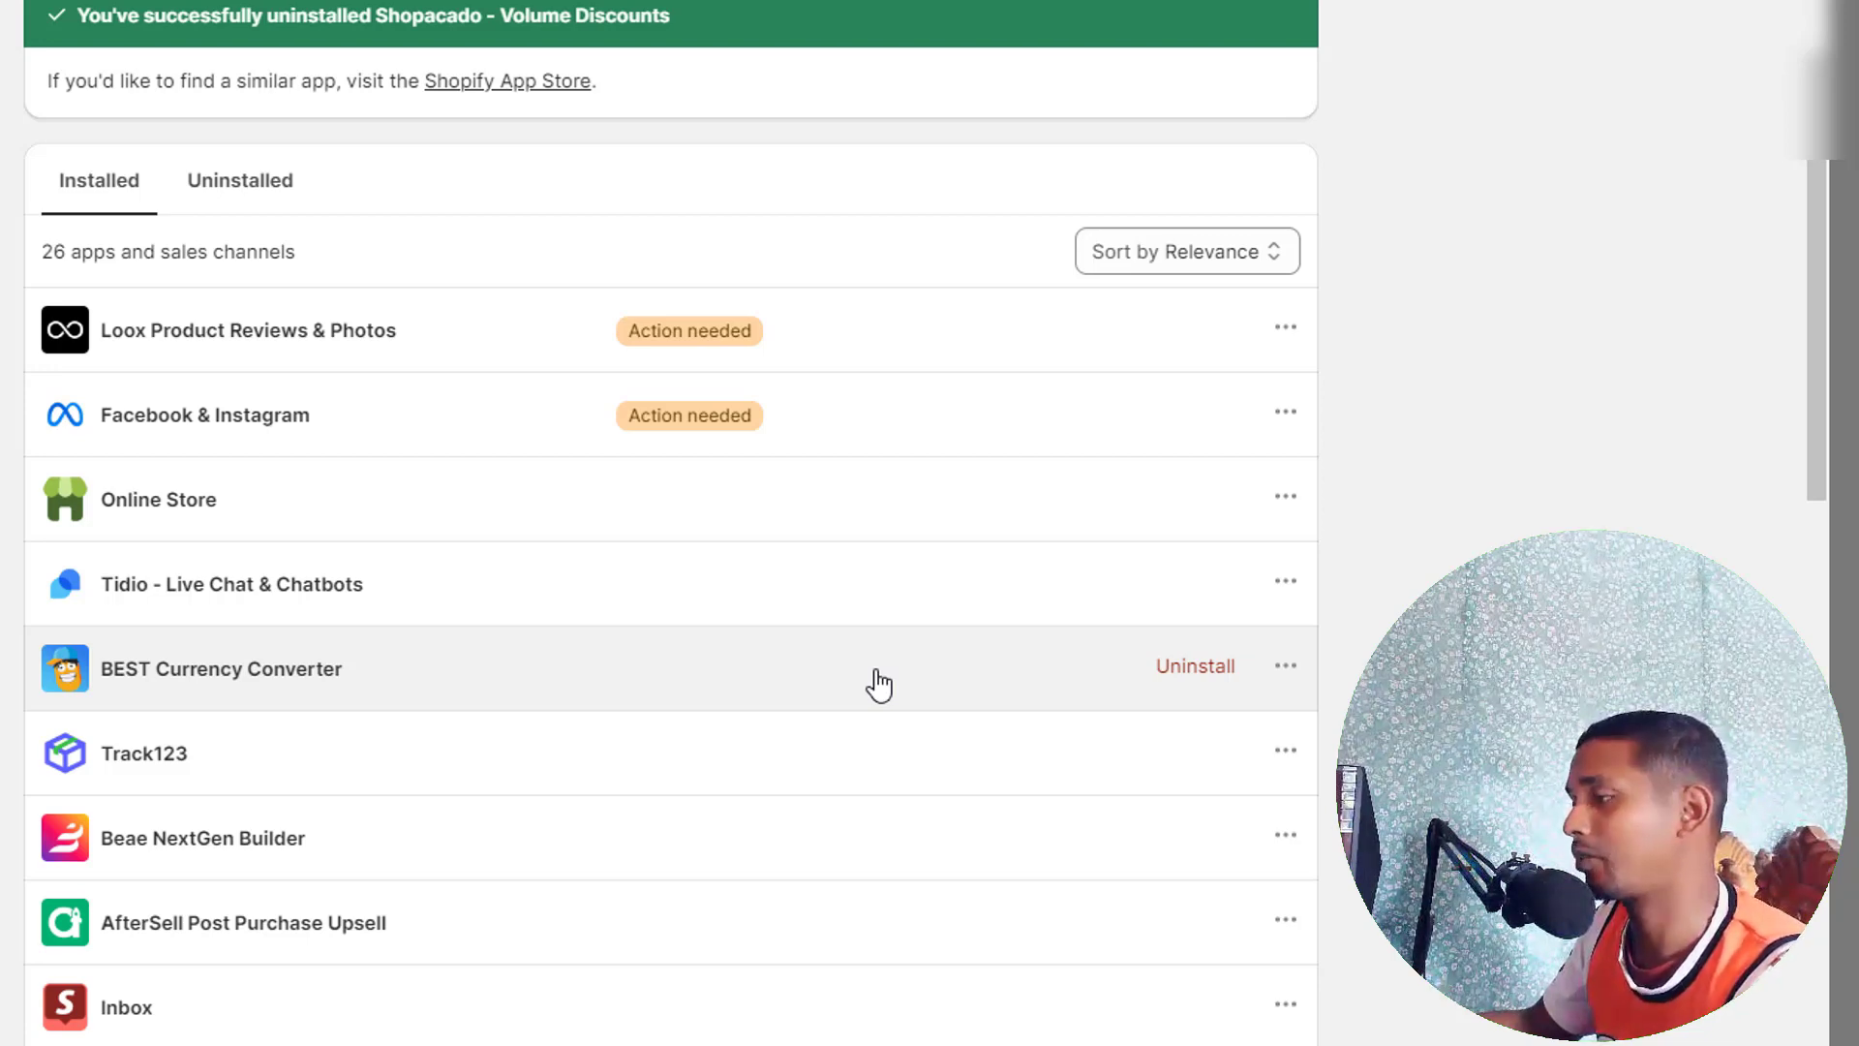
left_click(1209, 668)
left_click(847, 762)
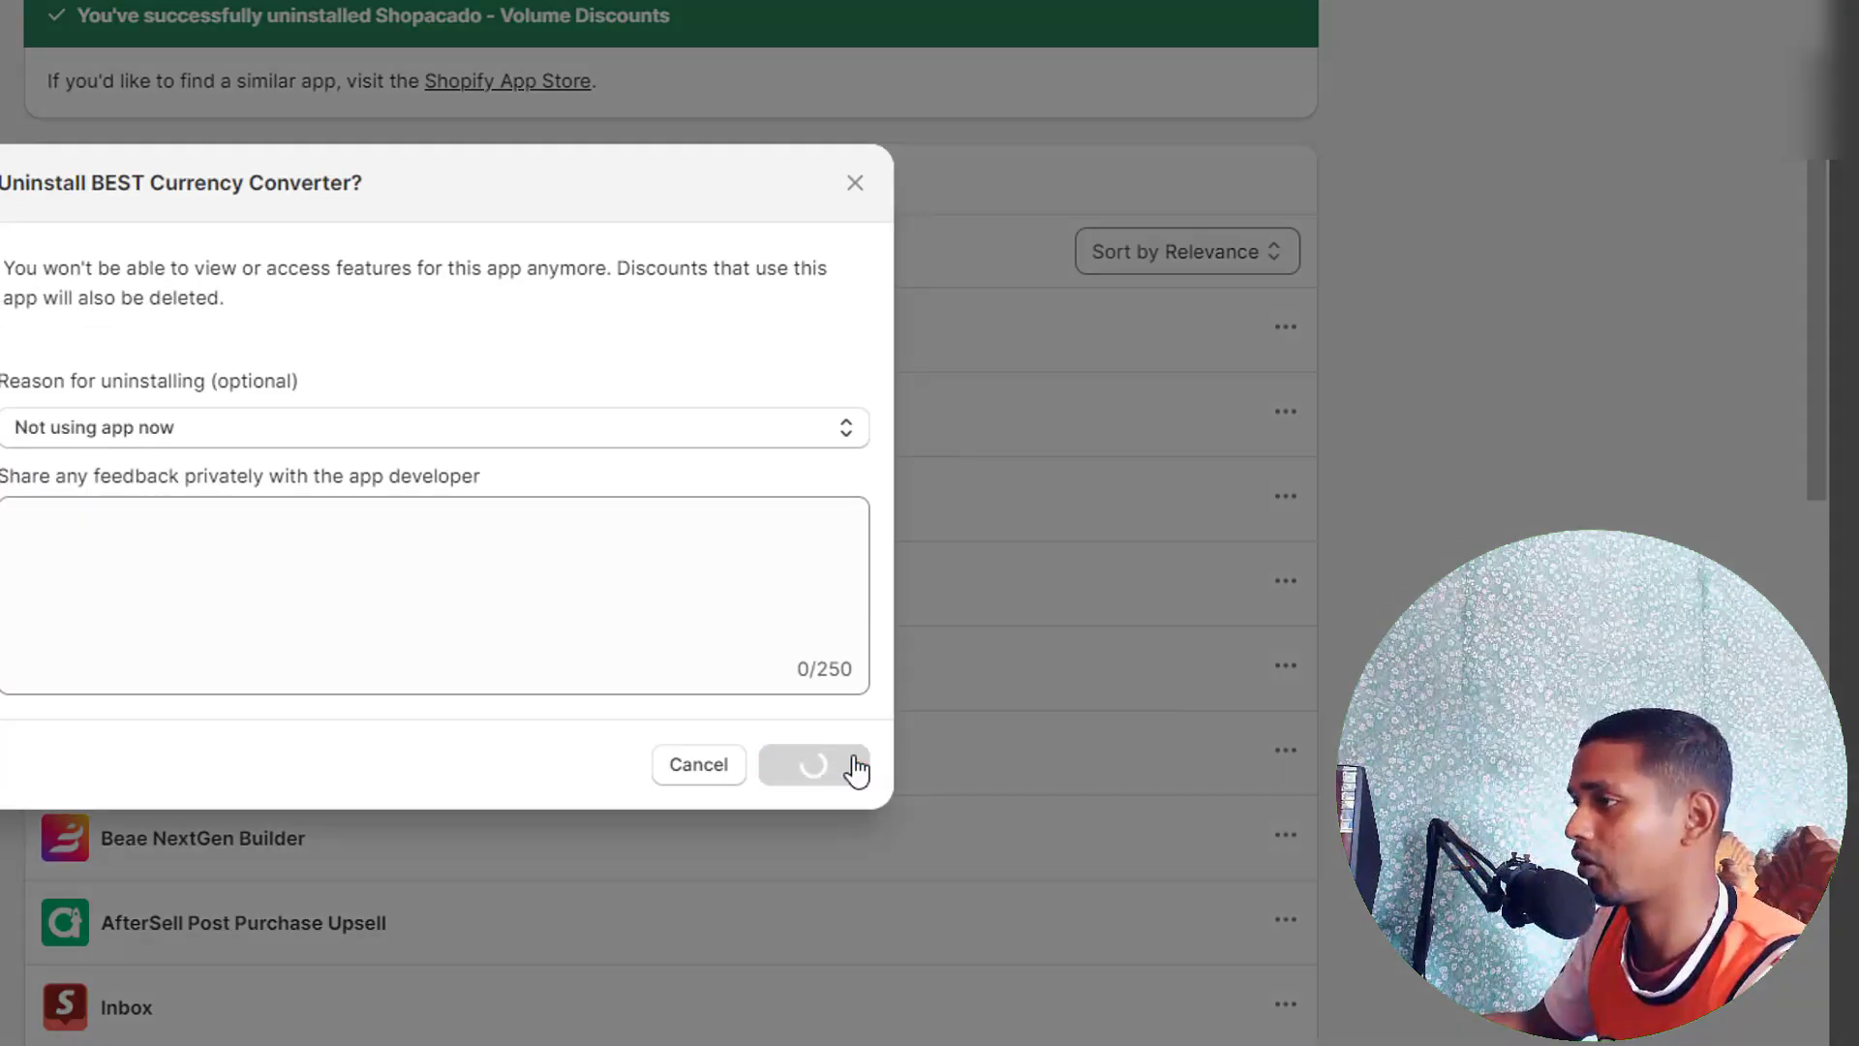
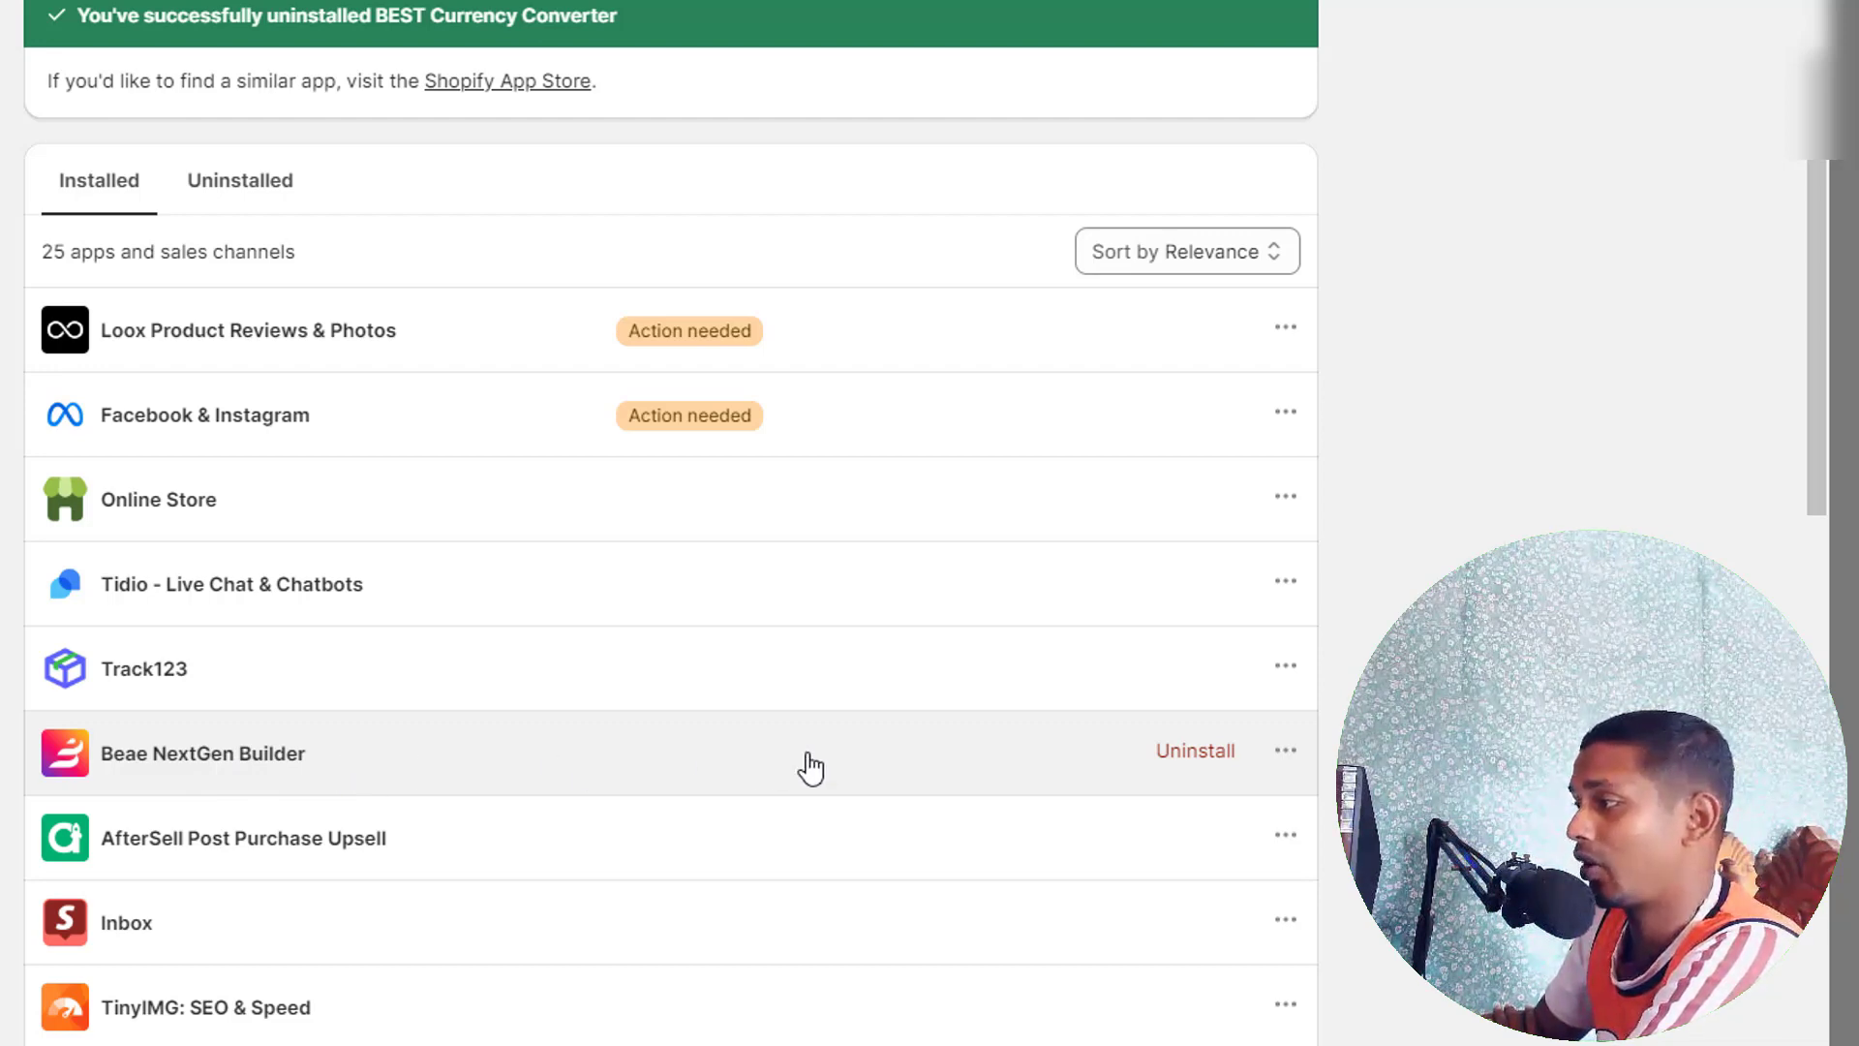
- Uninstall the Beae NextGen Builder and TinyIMG: SEO & Speed apps, keeping AfterSell Post Purchase Upsell and Inbox
left_click(1184, 753)
left_click(852, 711)
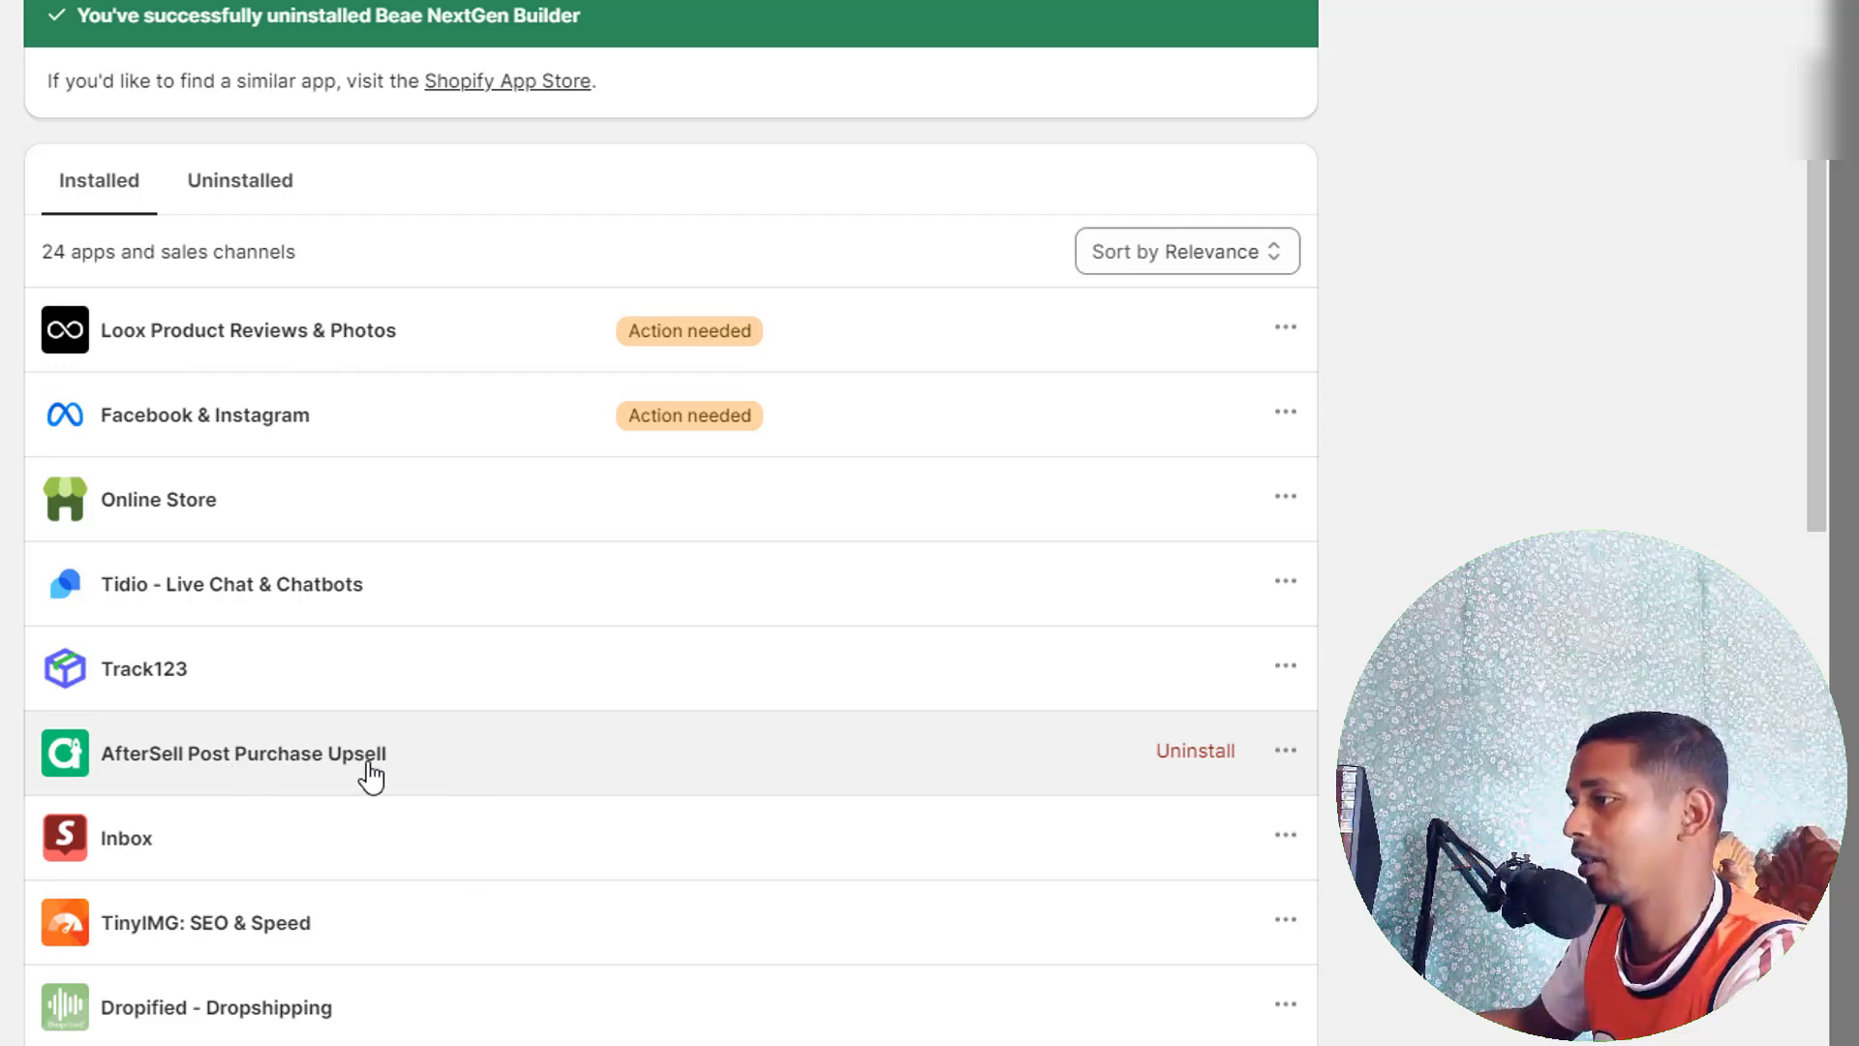
scroll(371, 775, "down", 2)
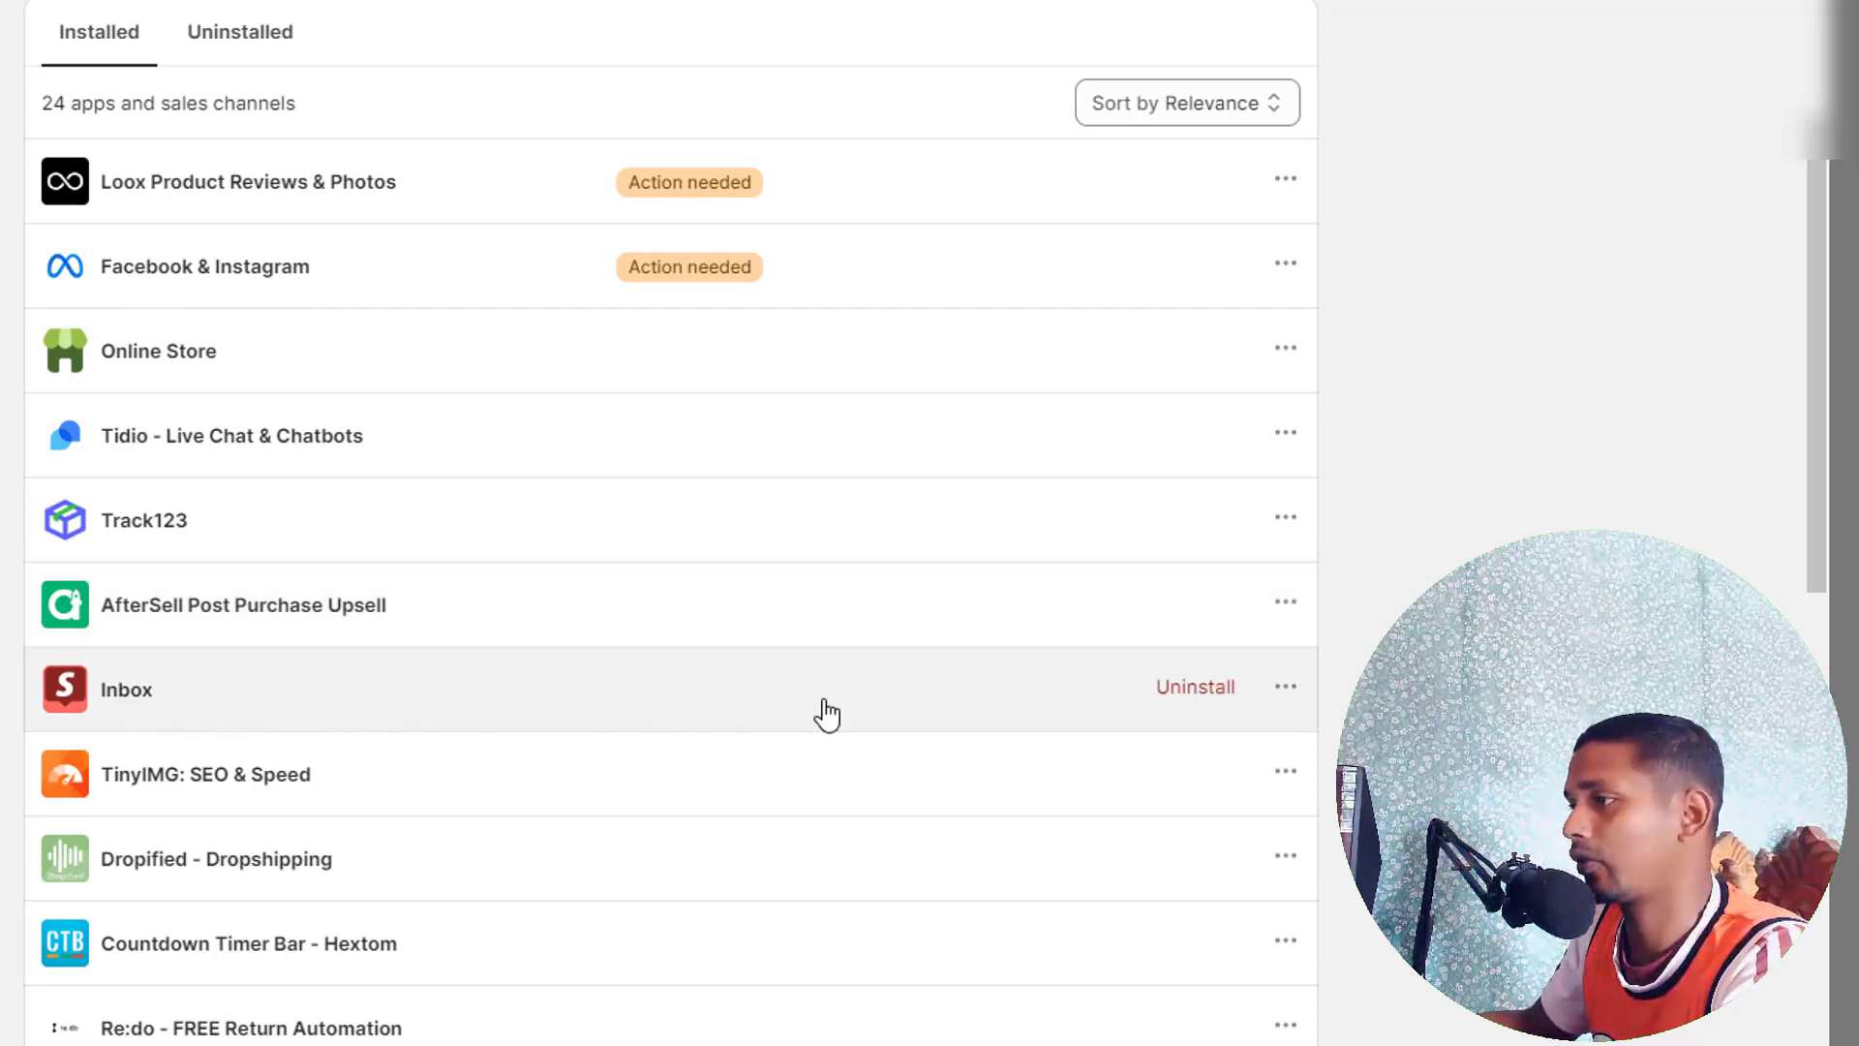
scroll(736, 697, "down", 2)
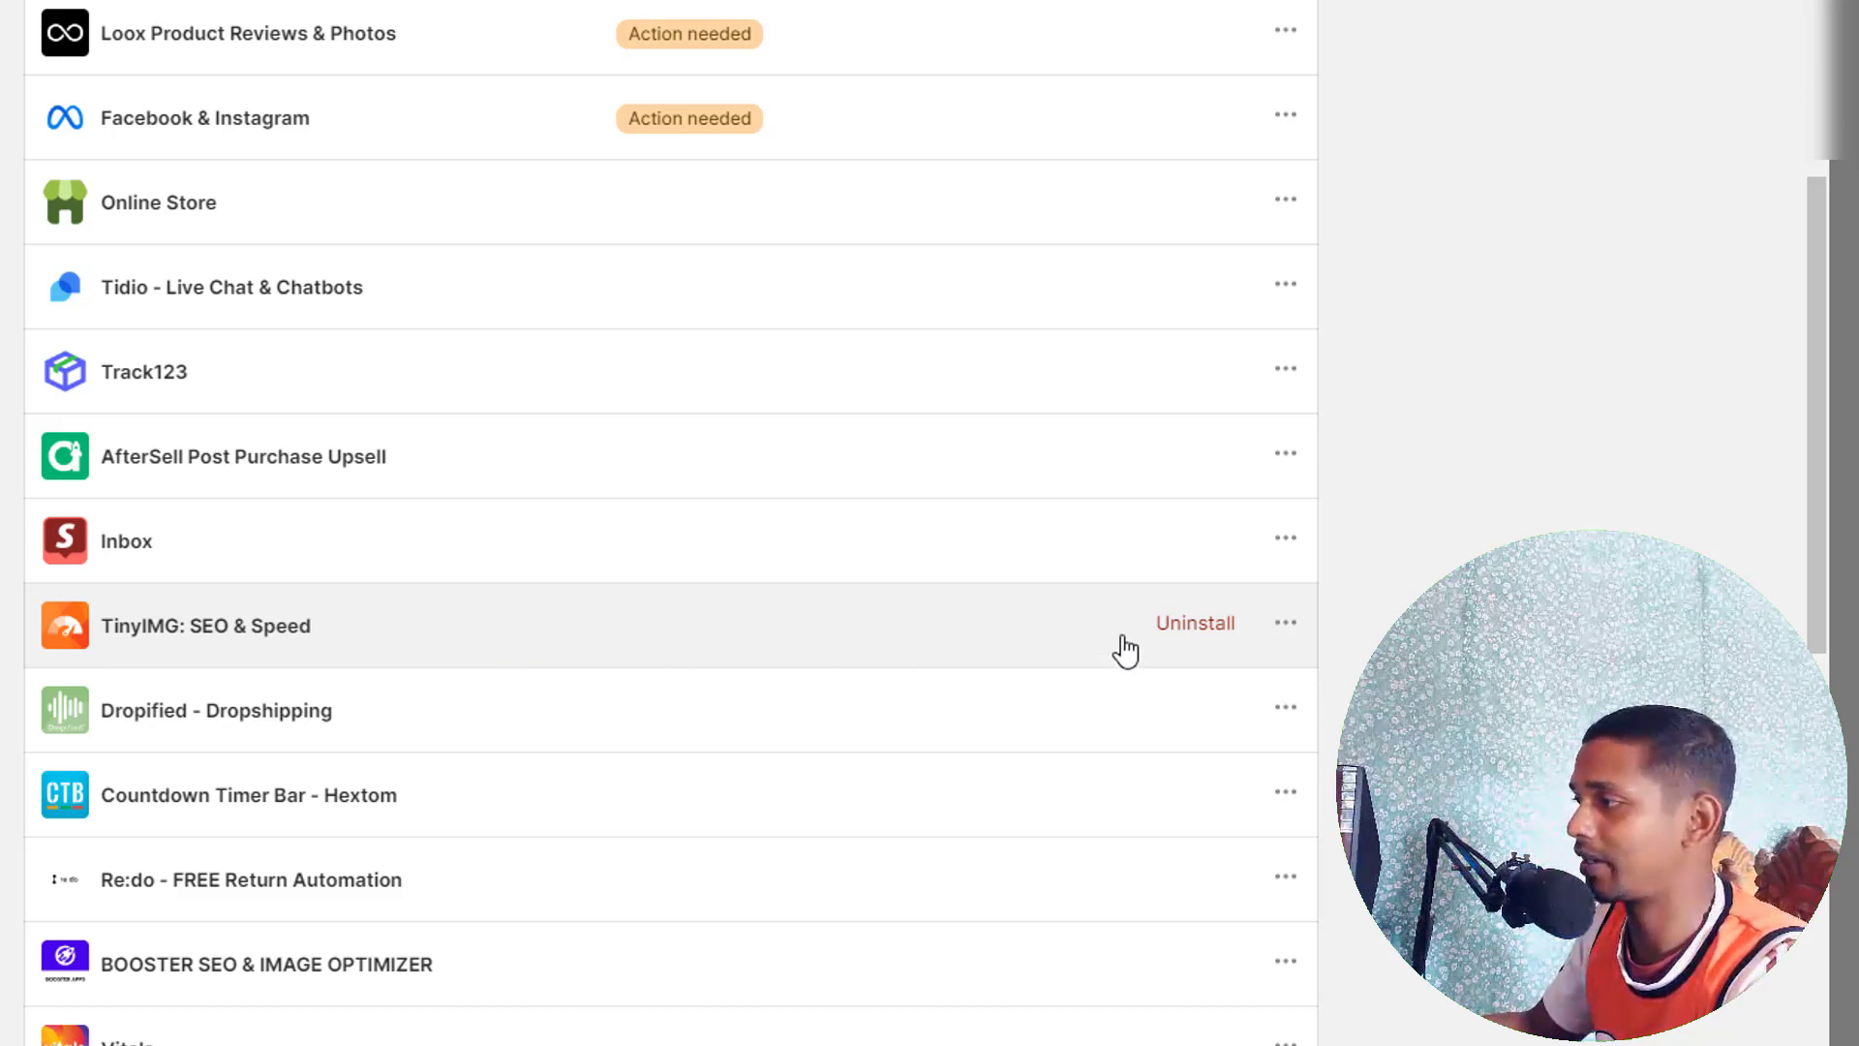
left_click(1172, 629)
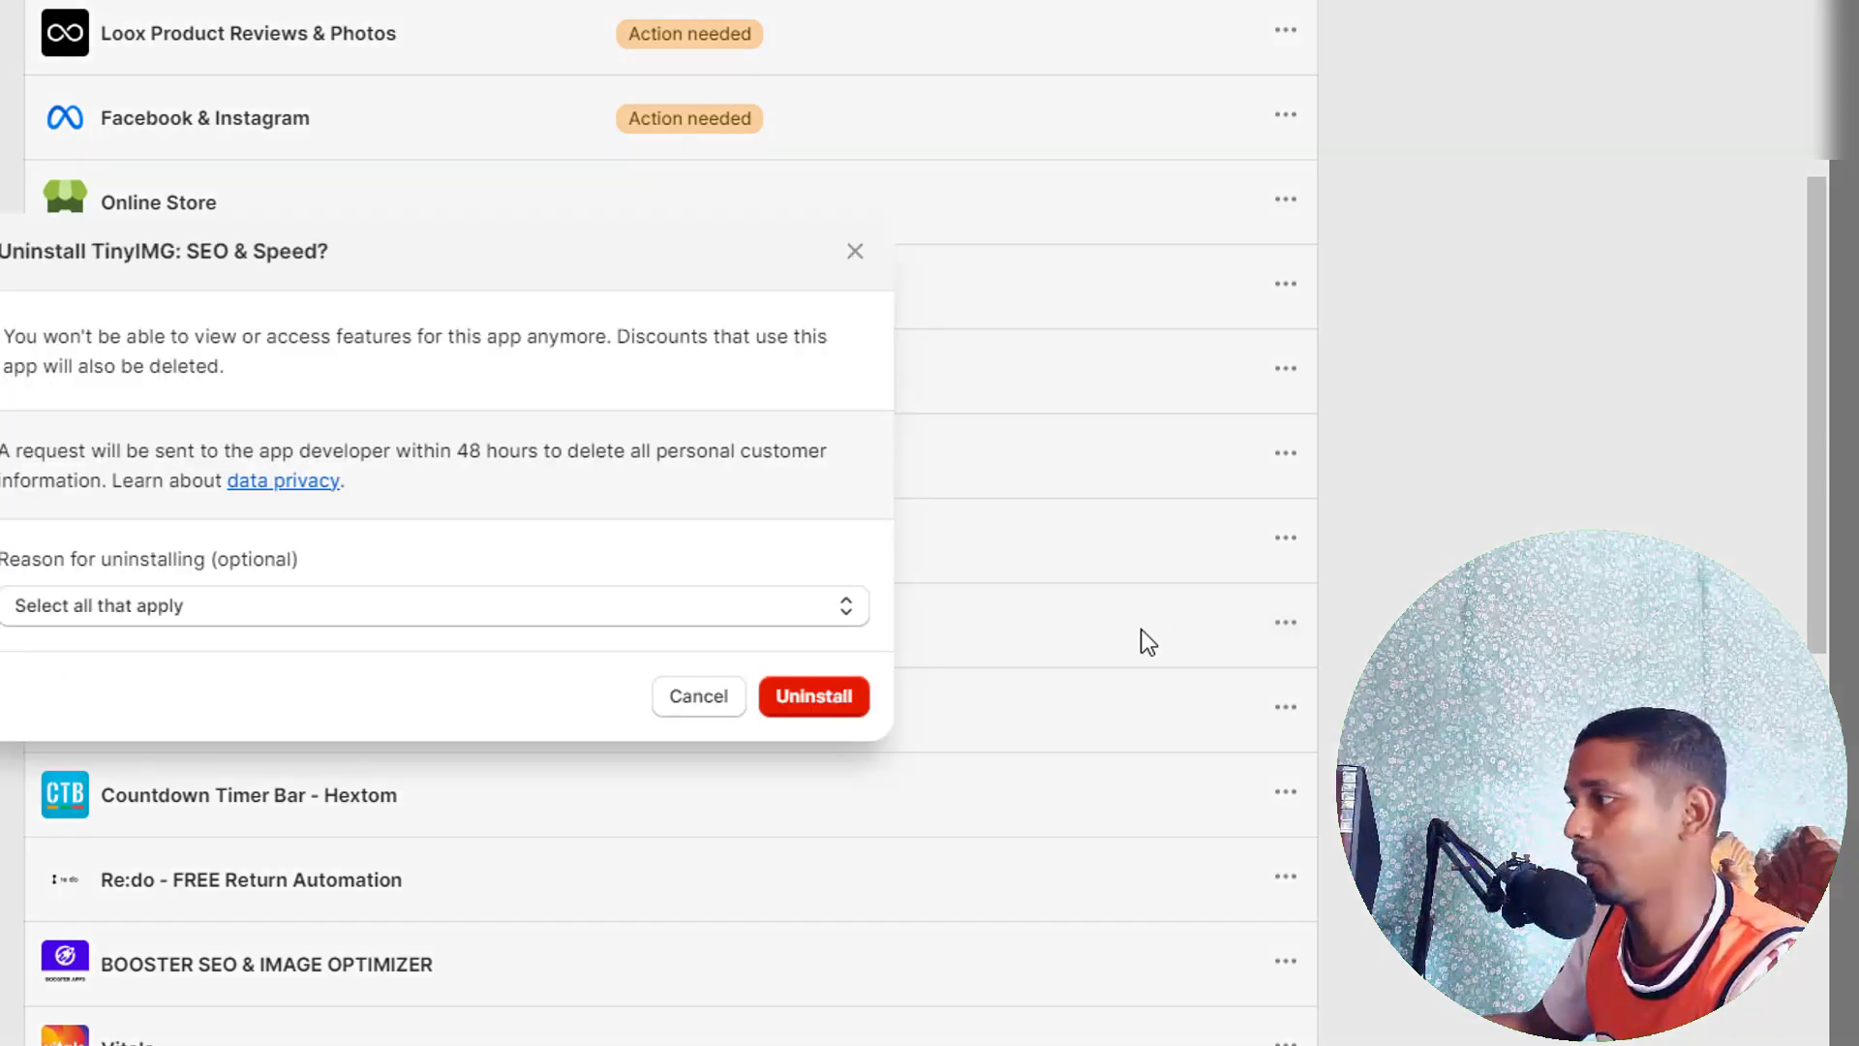
left_click(828, 694)
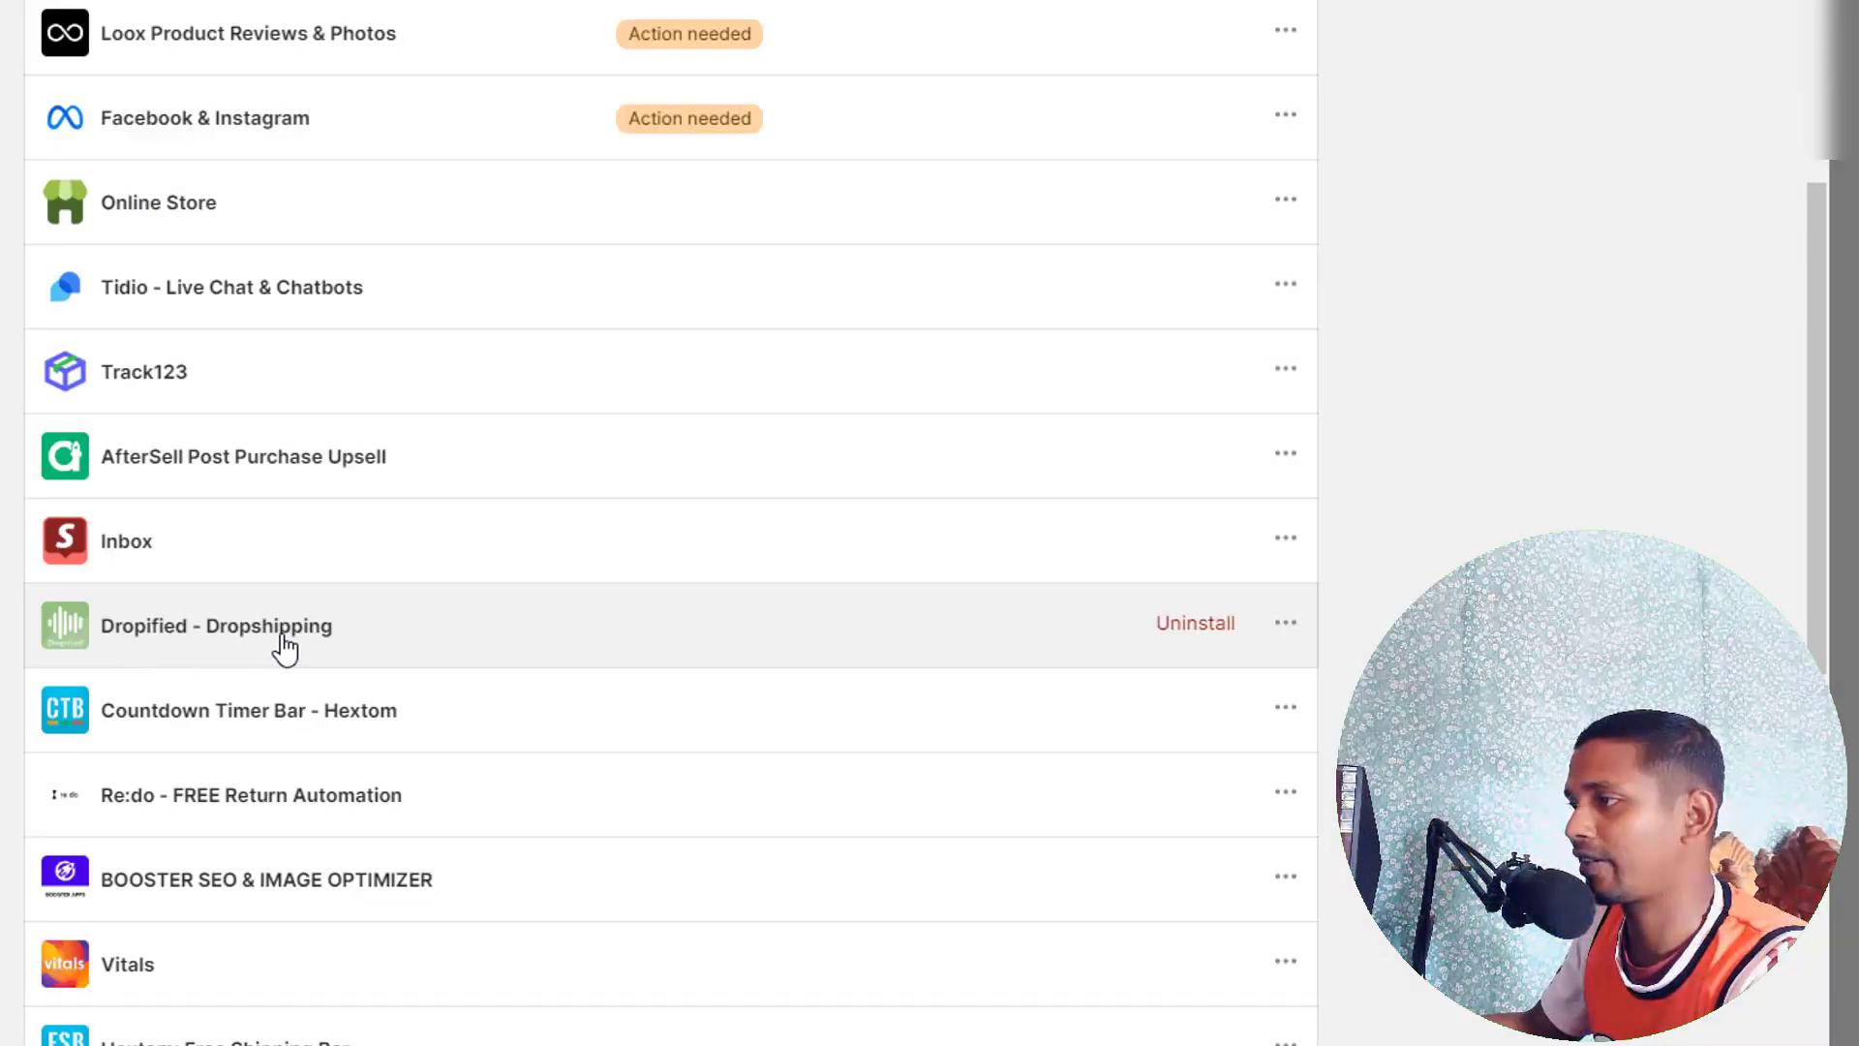
- Uninstall the Dropified - Dropshipping and Countdown Timer Bar - Hextom apps
left_click(1198, 627)
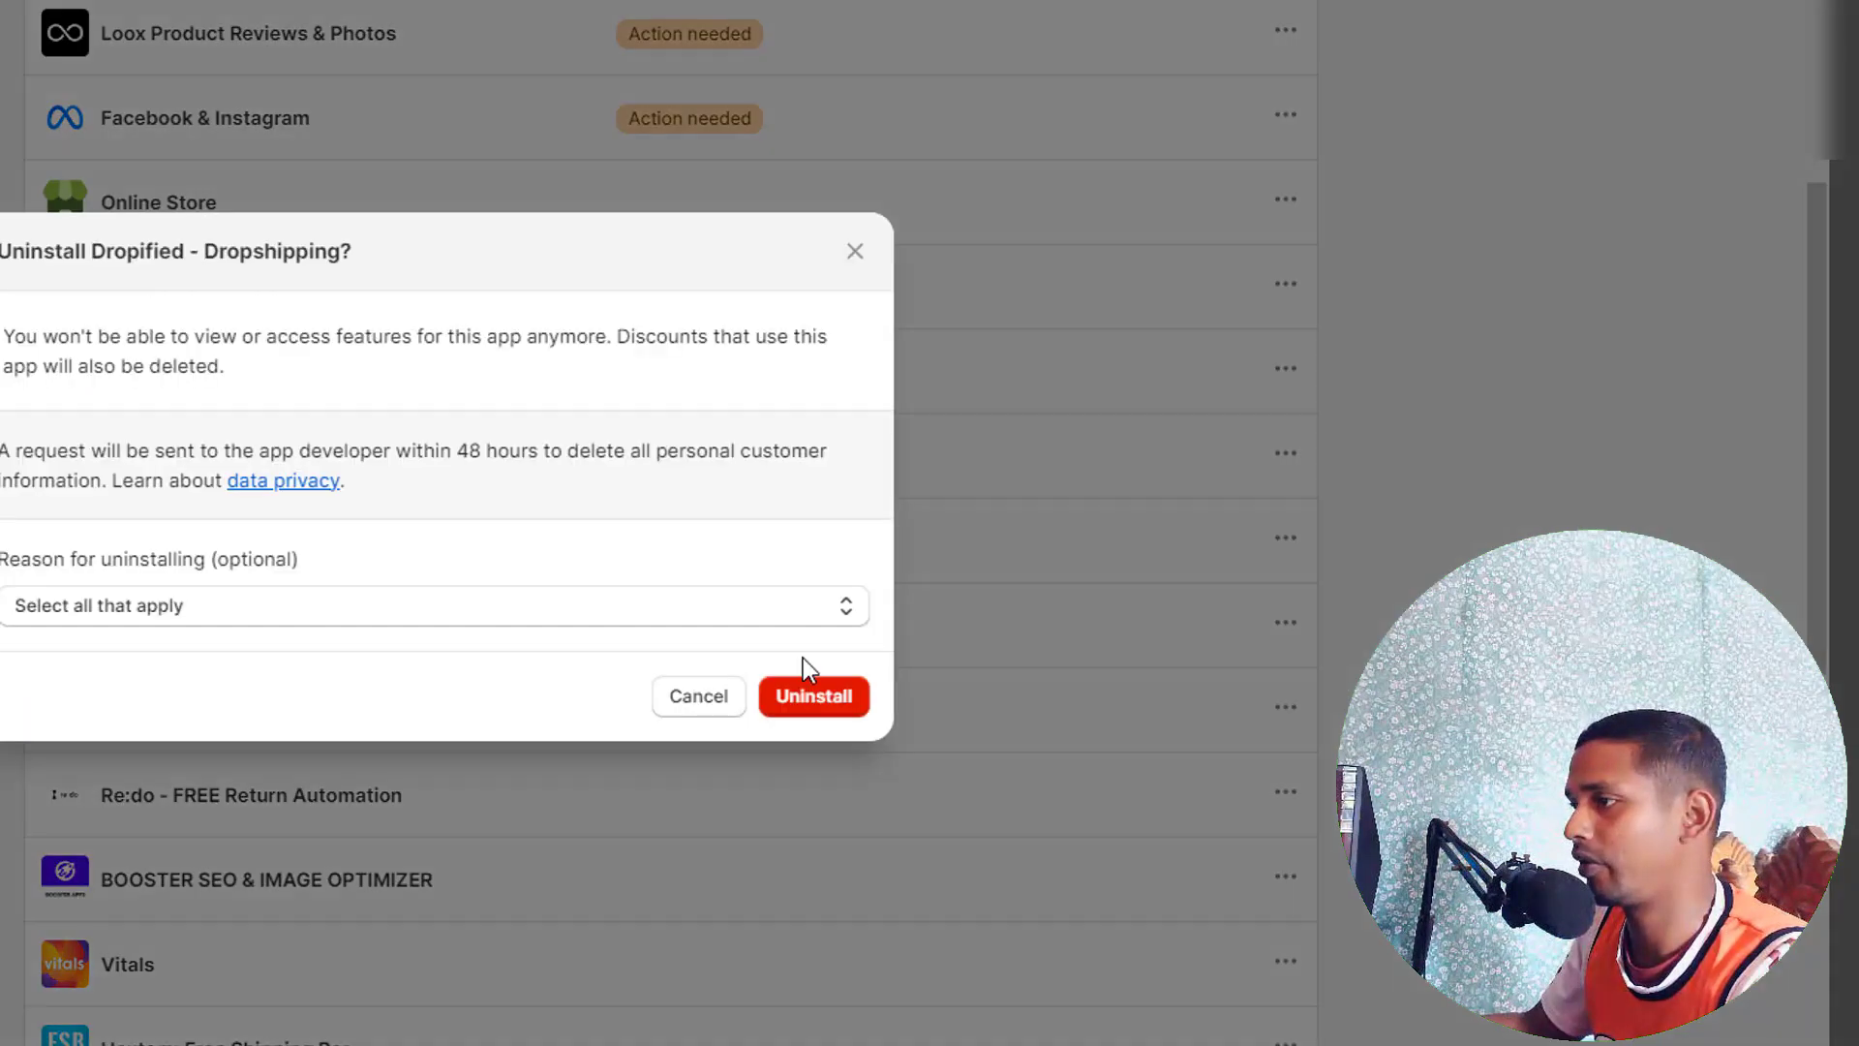
left_click(789, 695)
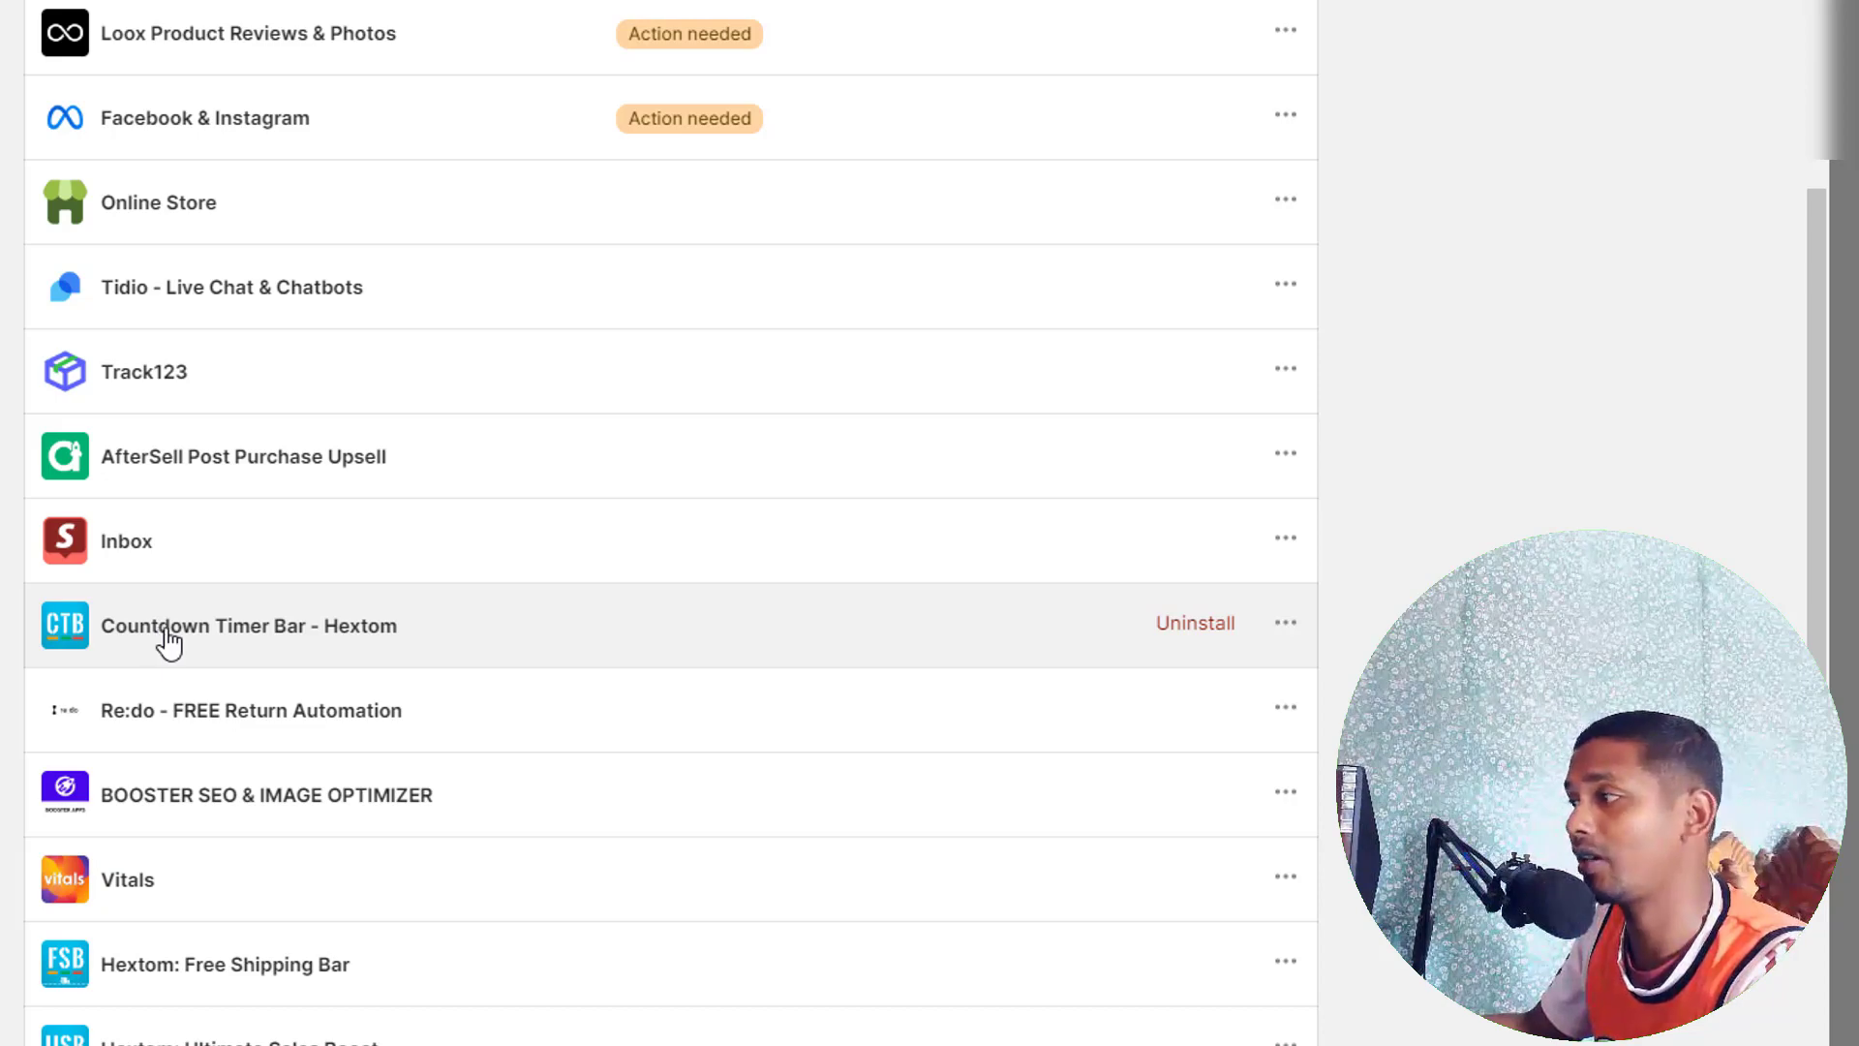
left_click(1188, 626)
left_click(801, 647)
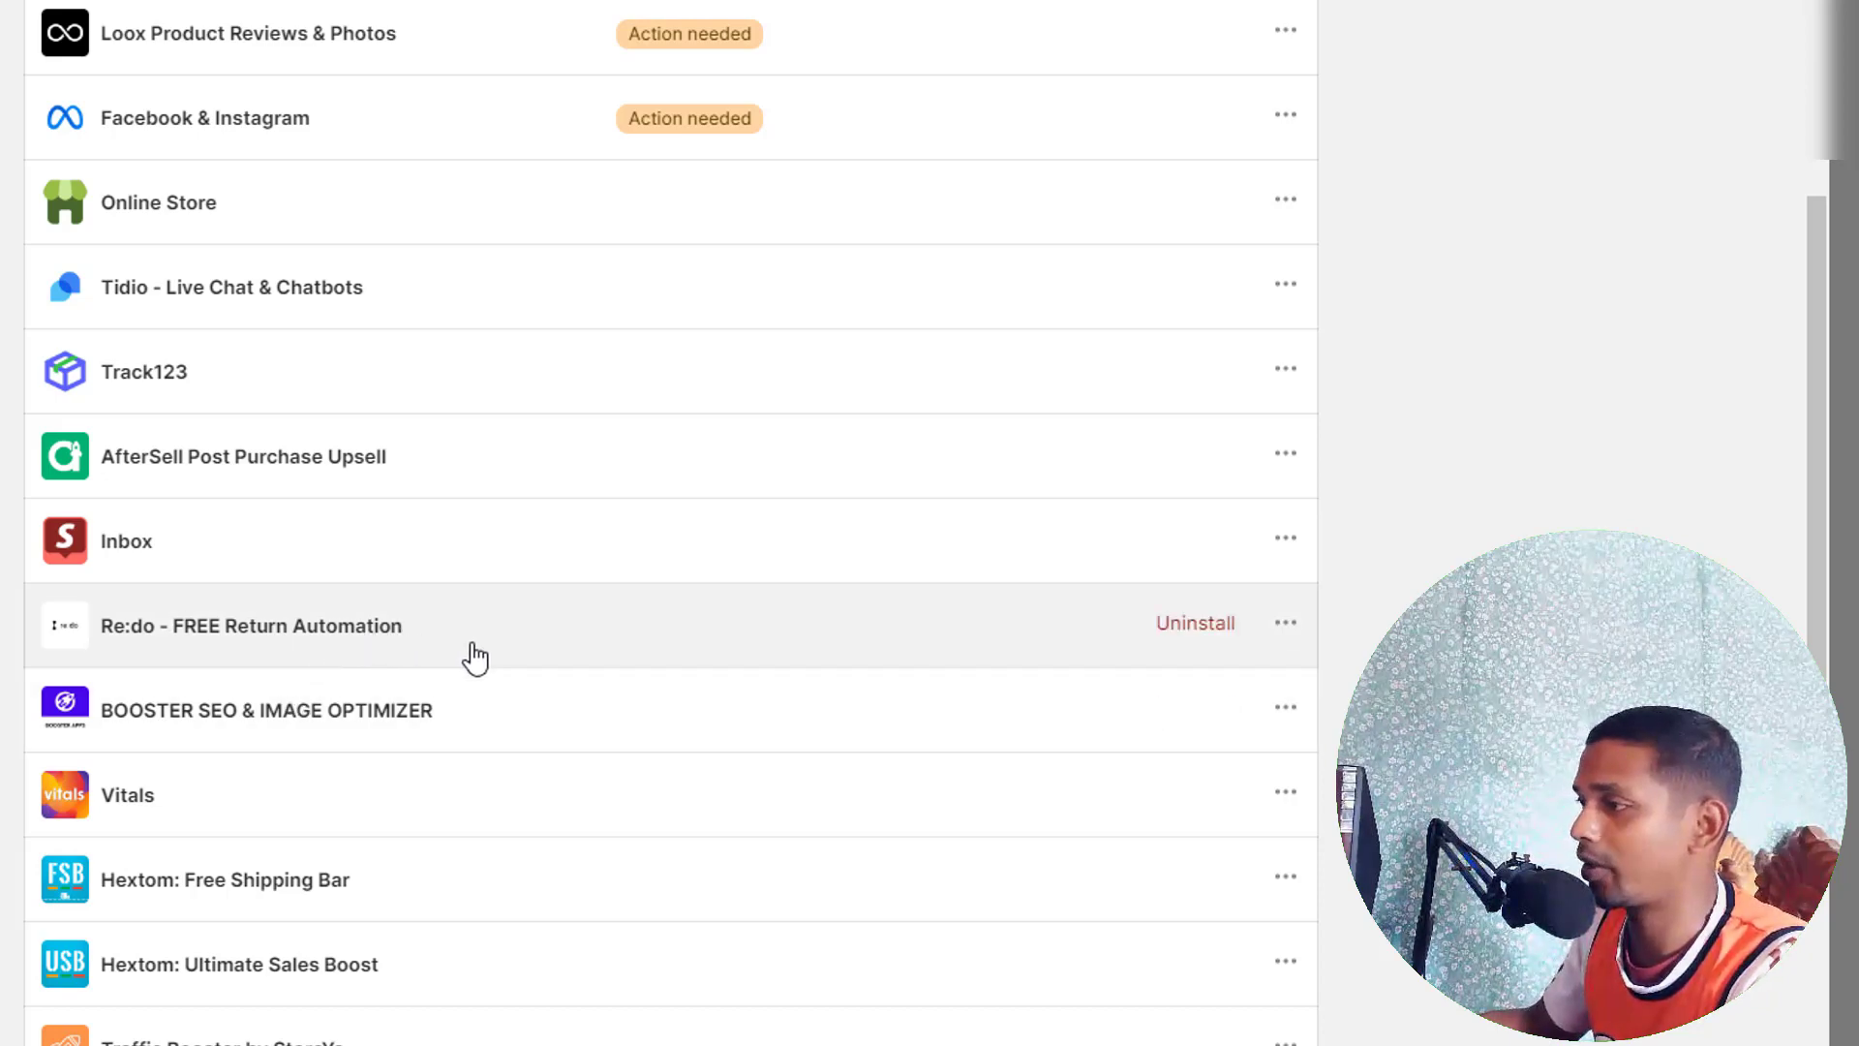
- Uninstall the Re:do - FREE Return Automation and BOOSTER SEO & IMAGE OPTIMIZER apps
left_click(1197, 625)
left_click(811, 697)
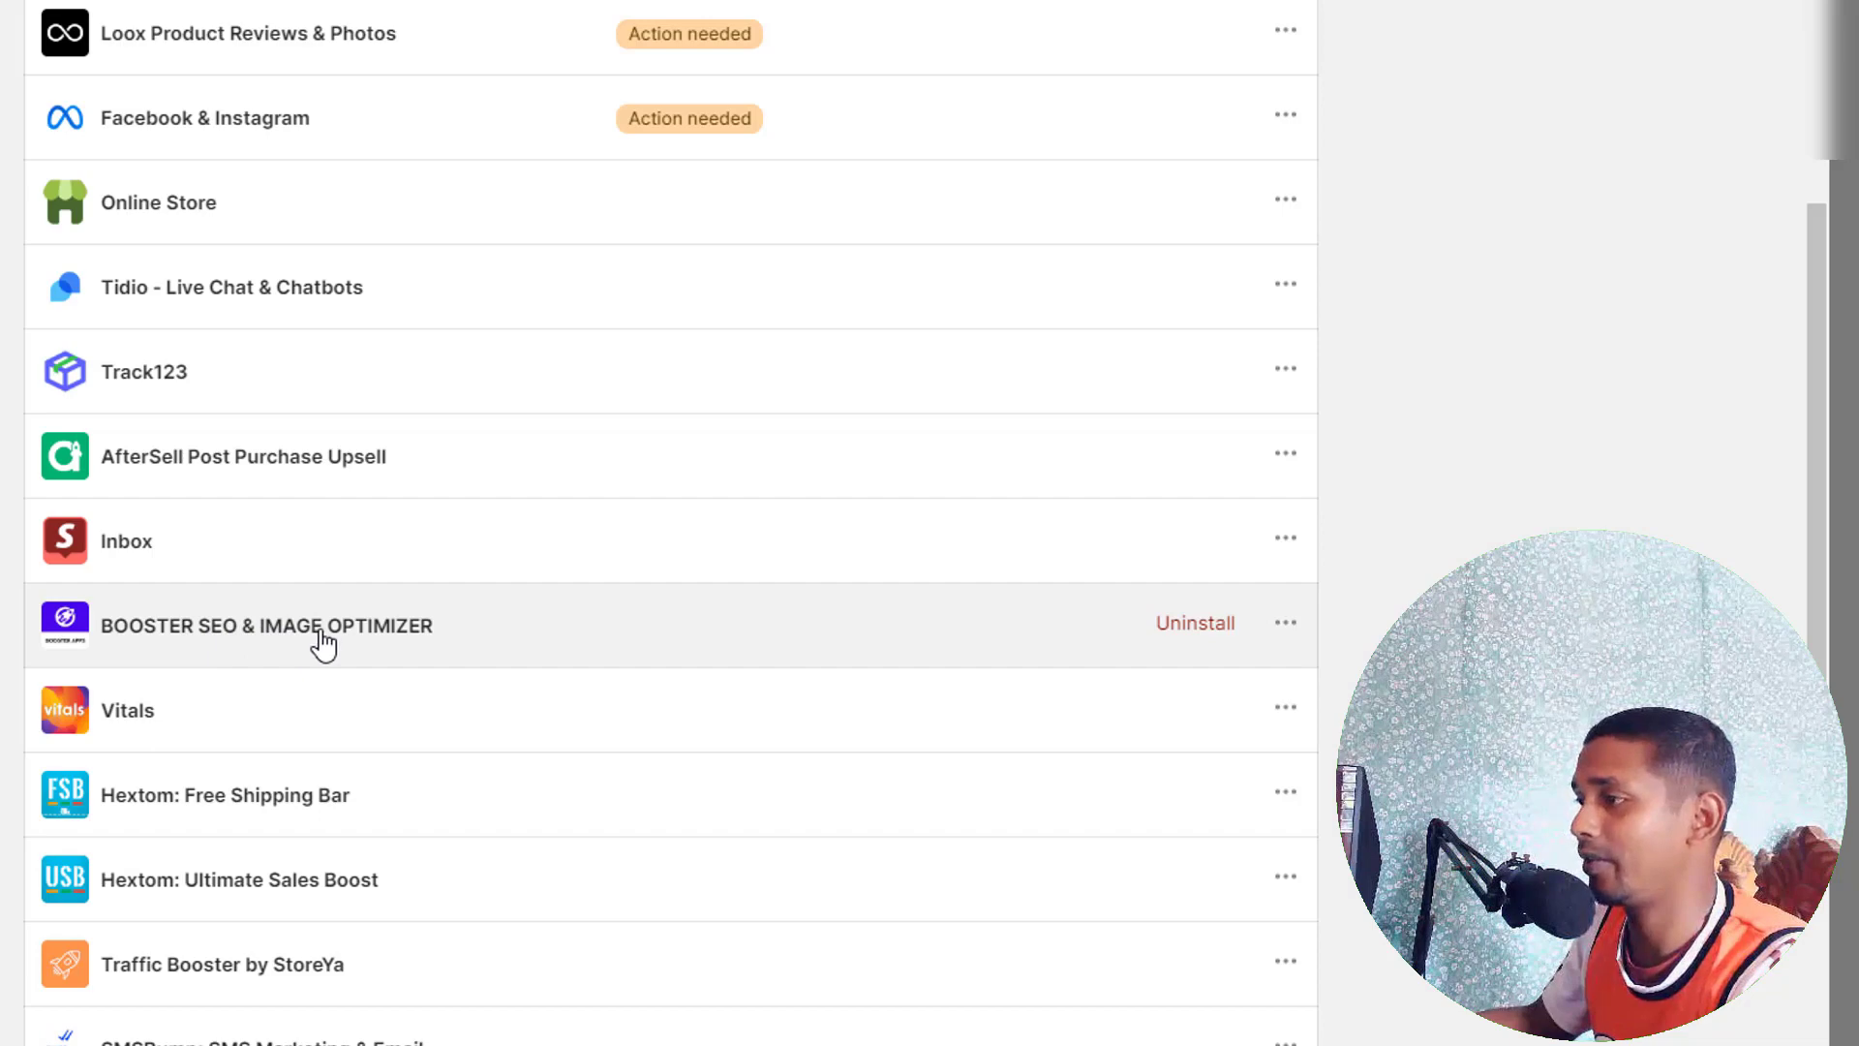
left_click(1195, 624)
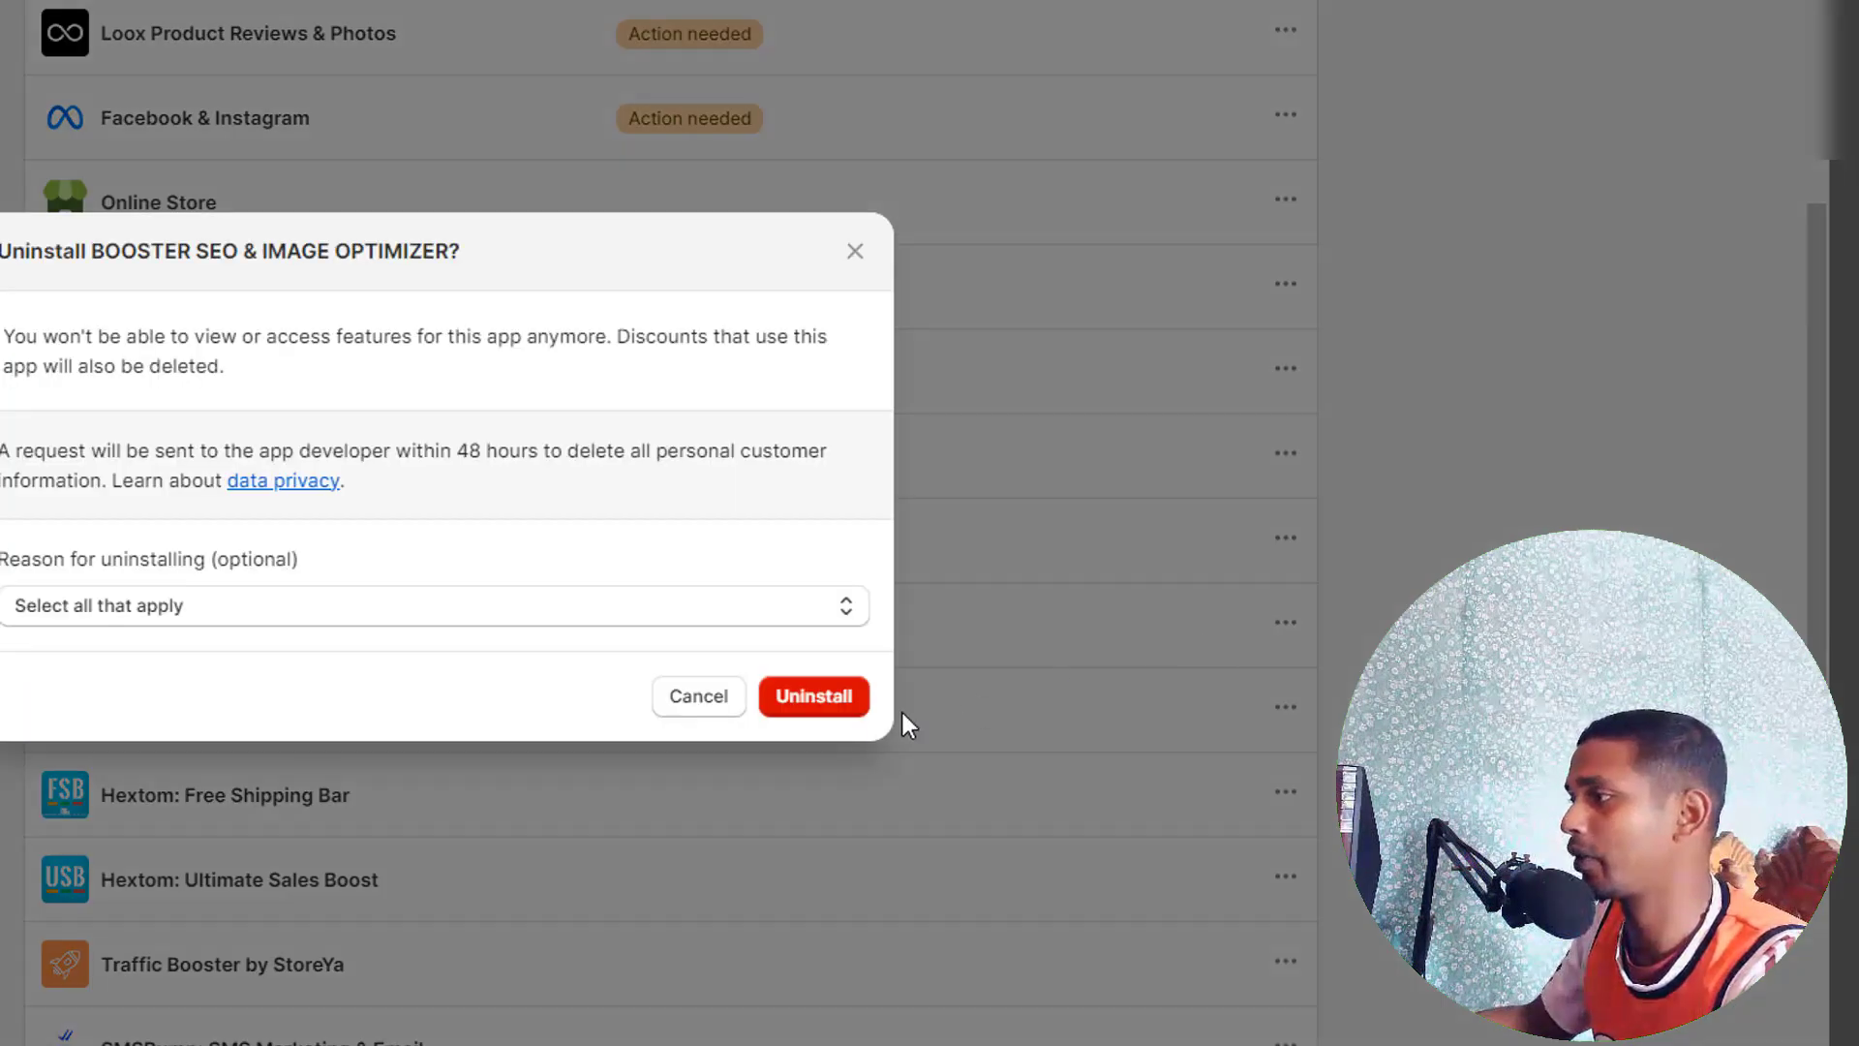
left_click(830, 697)
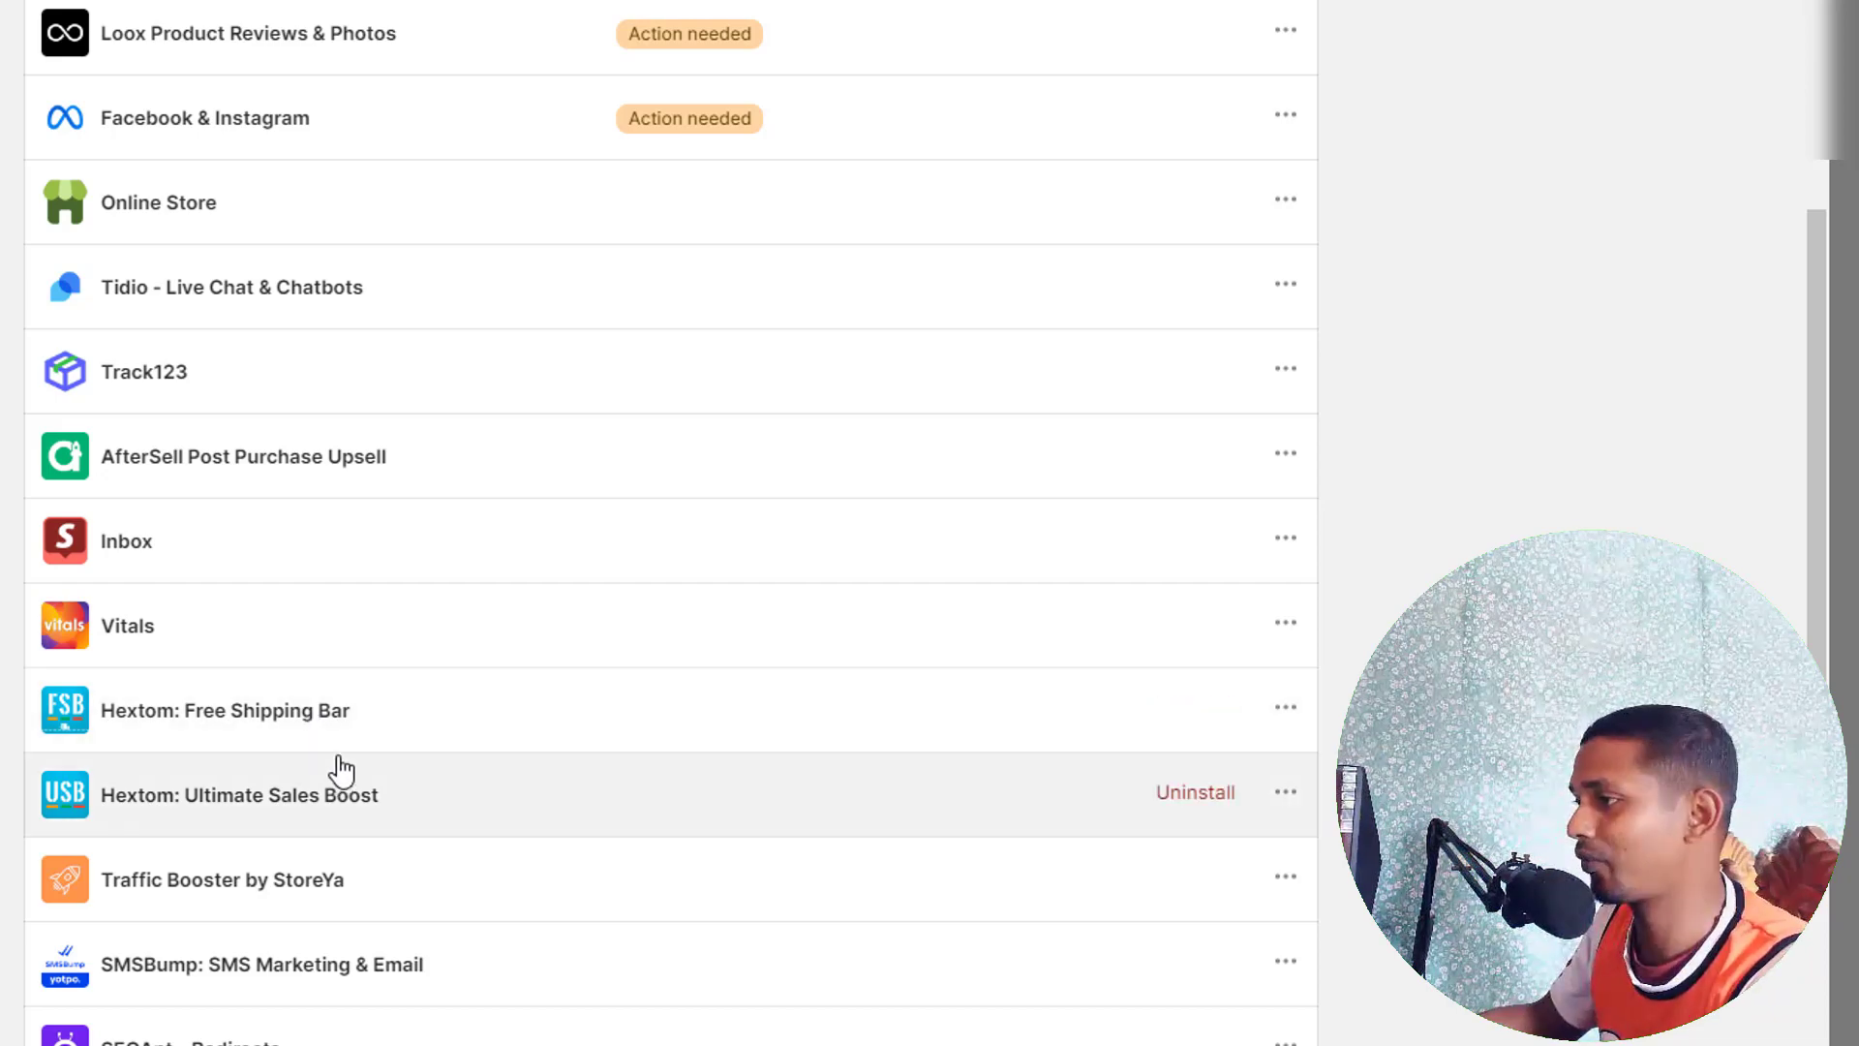
- Uninstall the two Hextom apps, Free Shipping Bar and Ultimate Sales Boost
left_click(1178, 720)
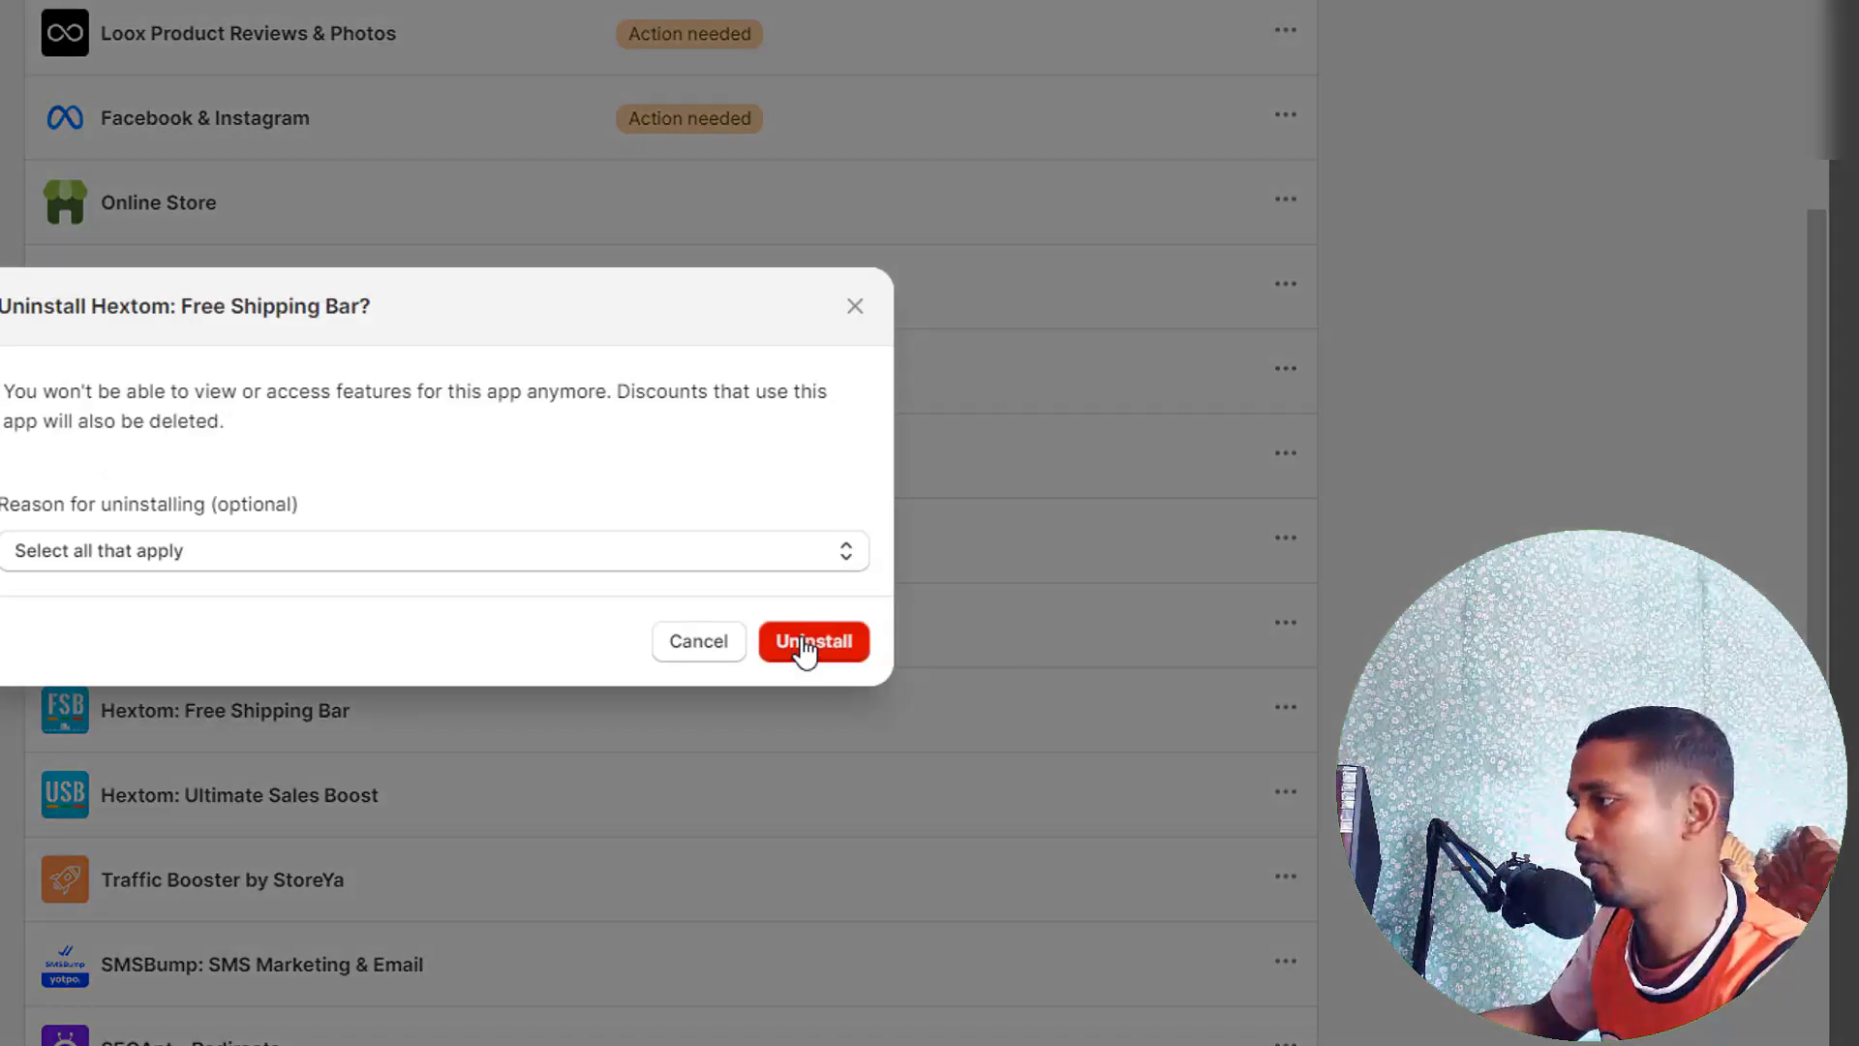
left_click(805, 649)
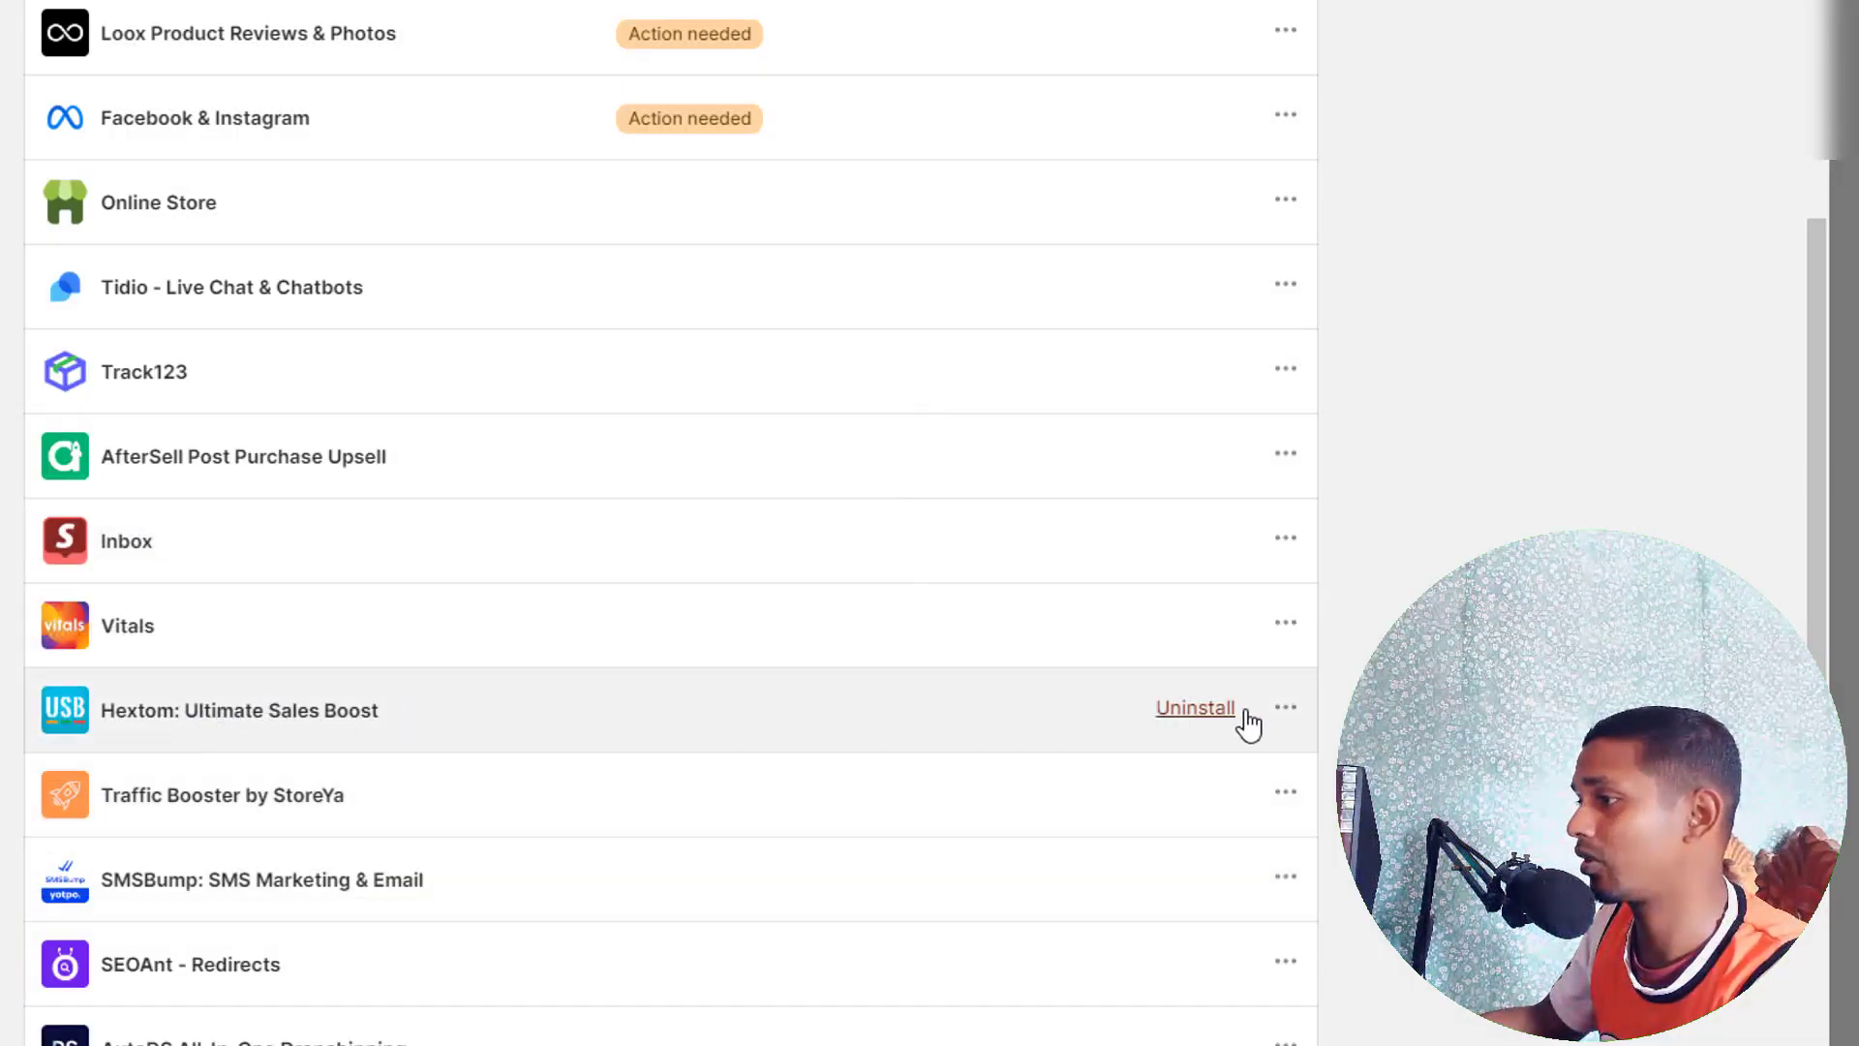
left_click(1203, 717)
left_click(853, 647)
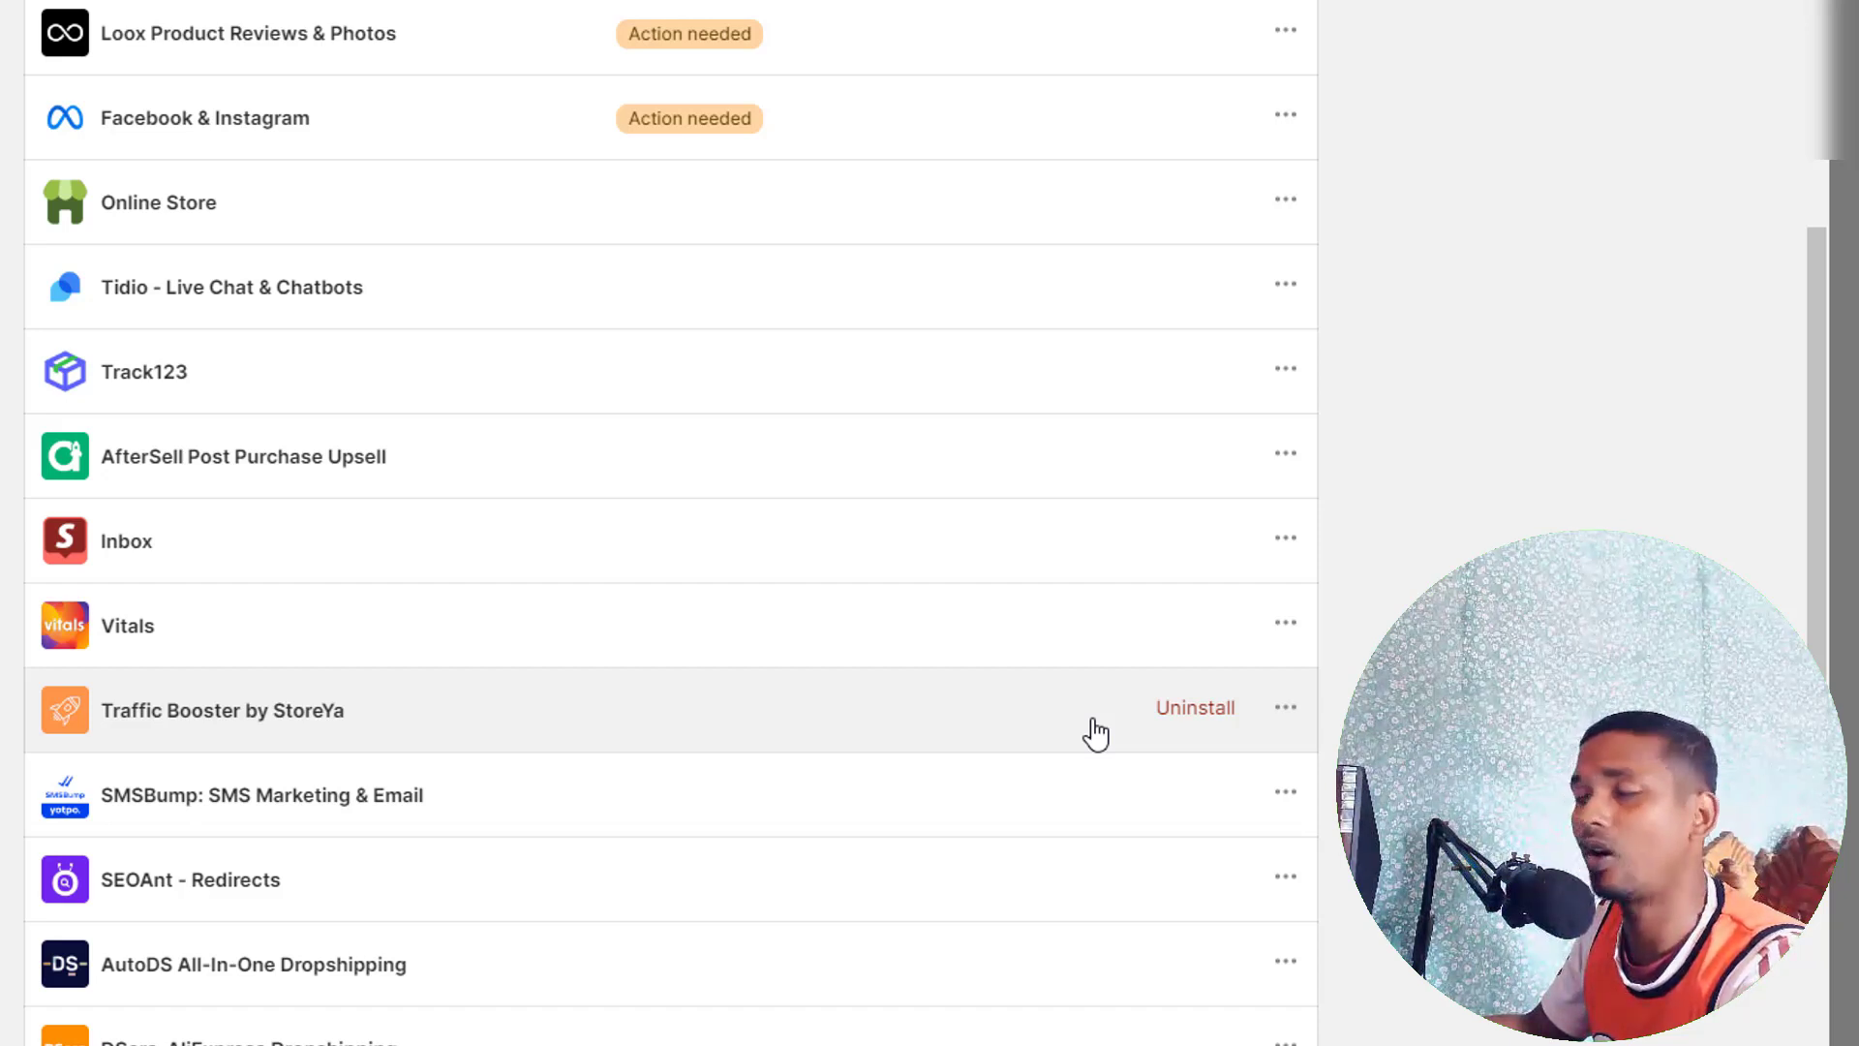
- Uninstall the Traffic Booster by StoreYa and Vitals apps
left_click(1170, 720)
left_click(834, 705)
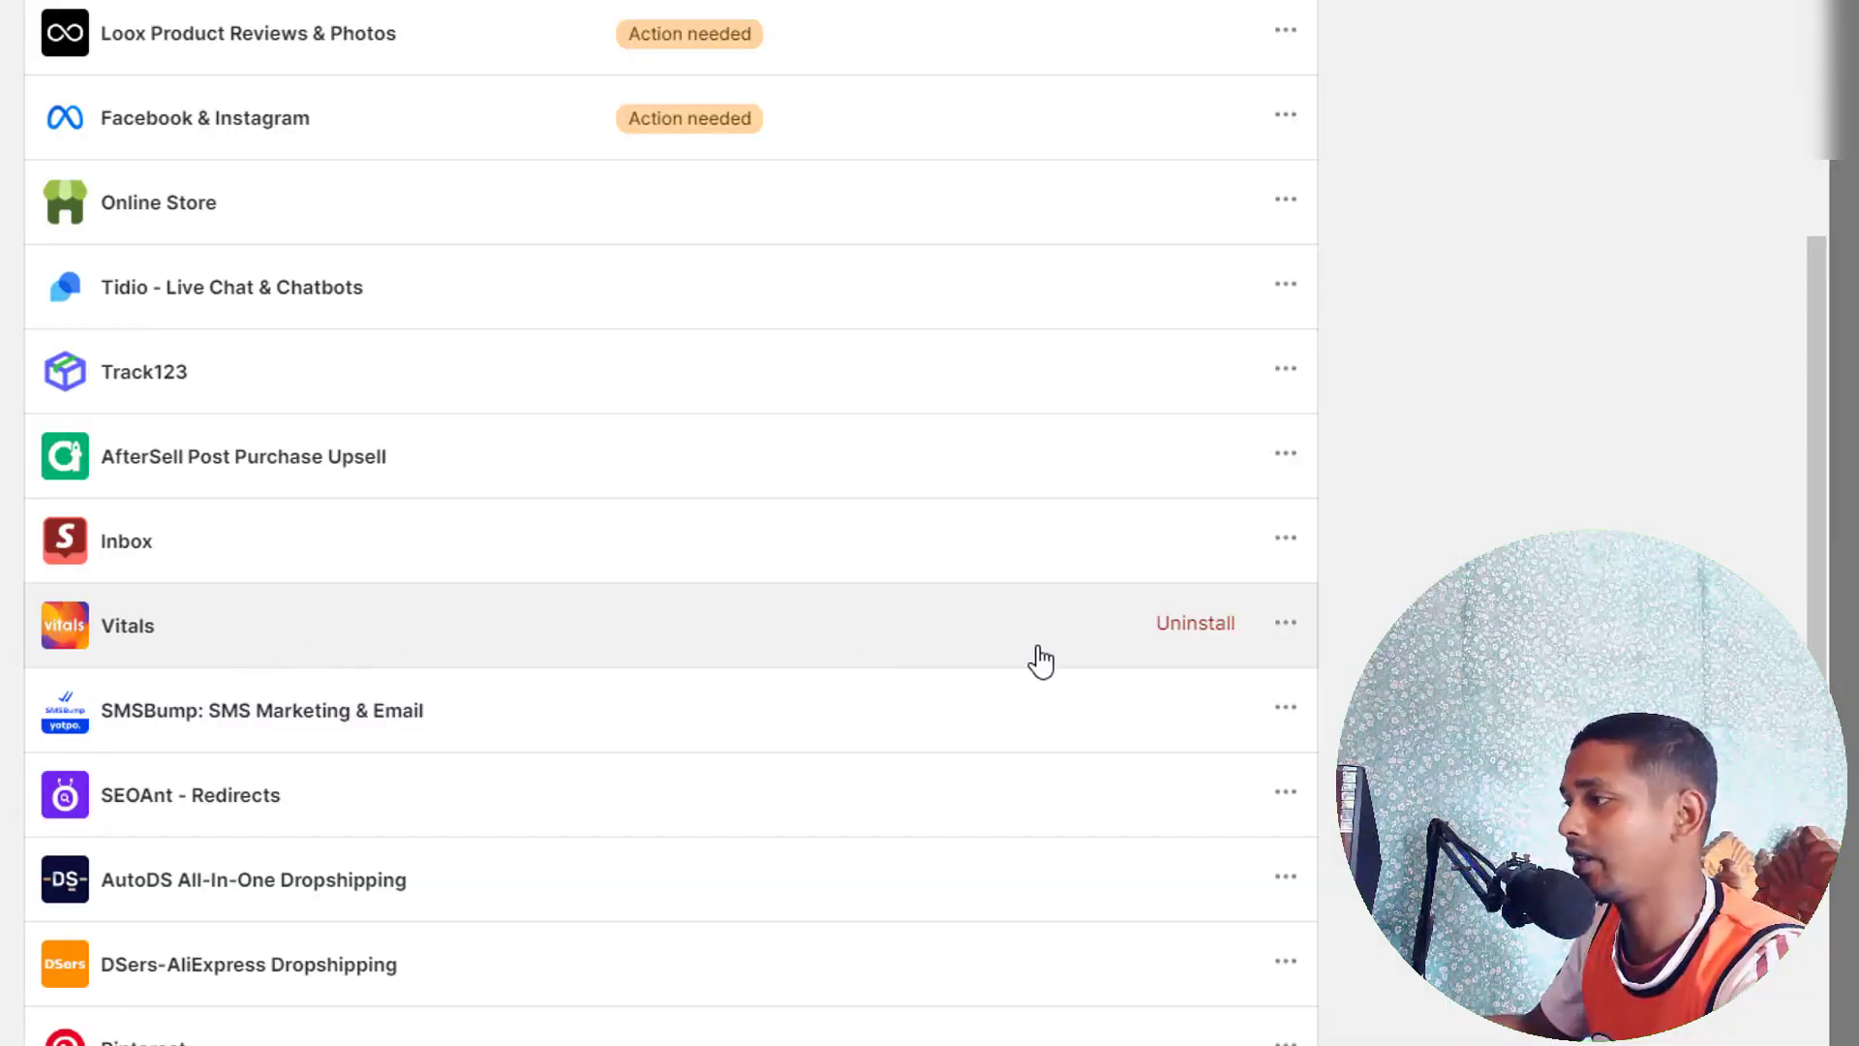
left_click(1206, 627)
left_click(783, 693)
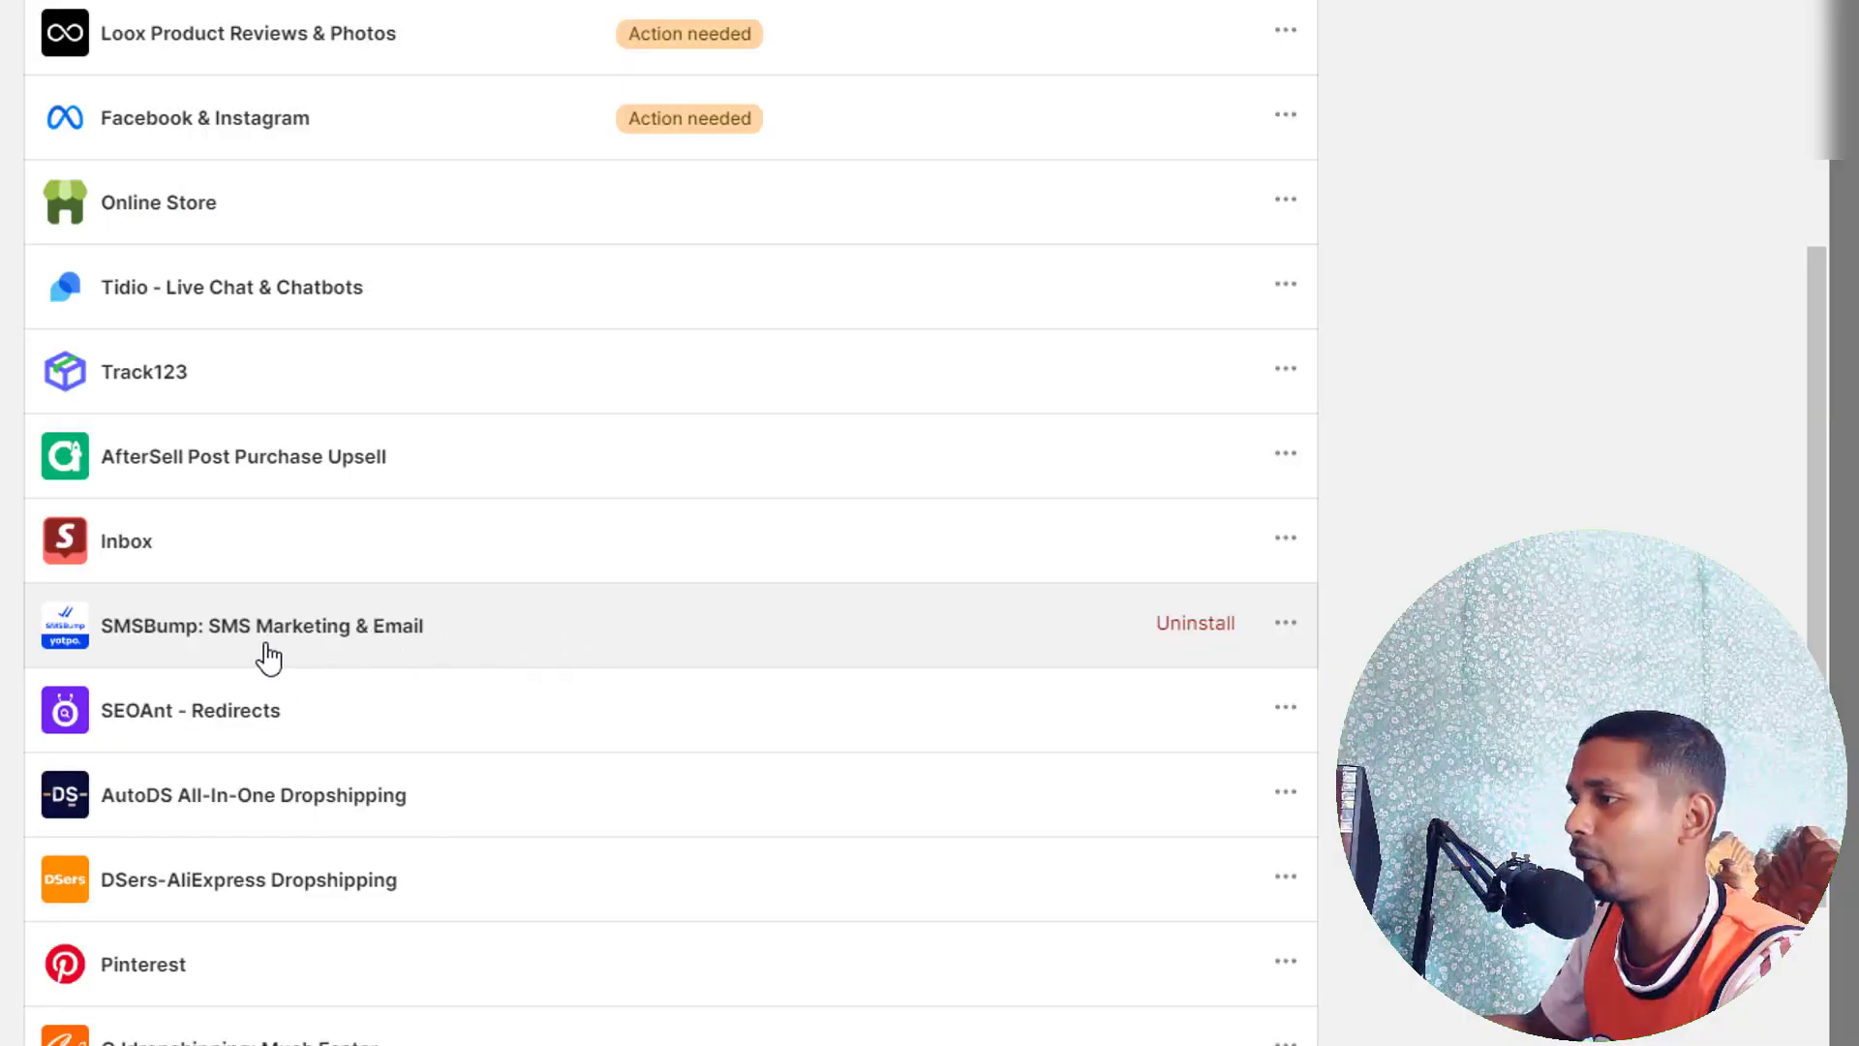
- Back out of uninstalling SMSBump: SMS Marketing & Email, and uninstall SEOAnt - Redirects instead
left_click(1187, 629)
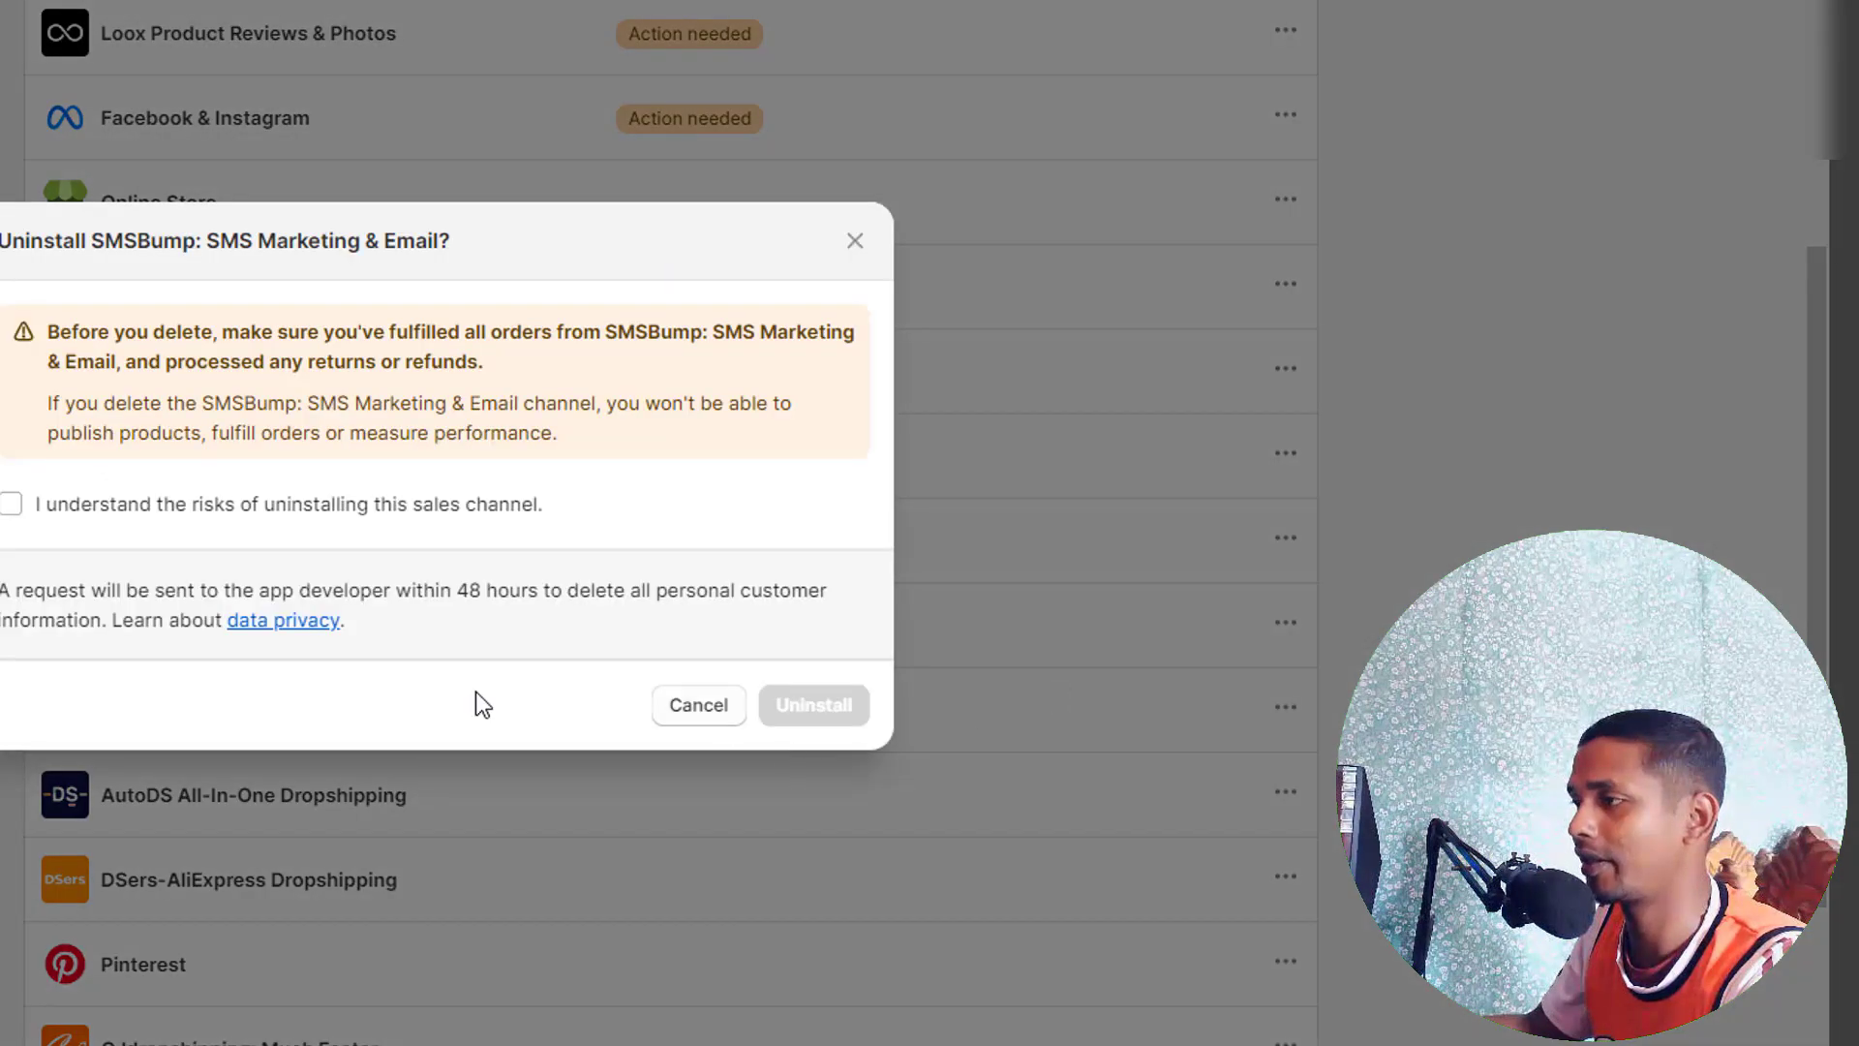
left_click(729, 717)
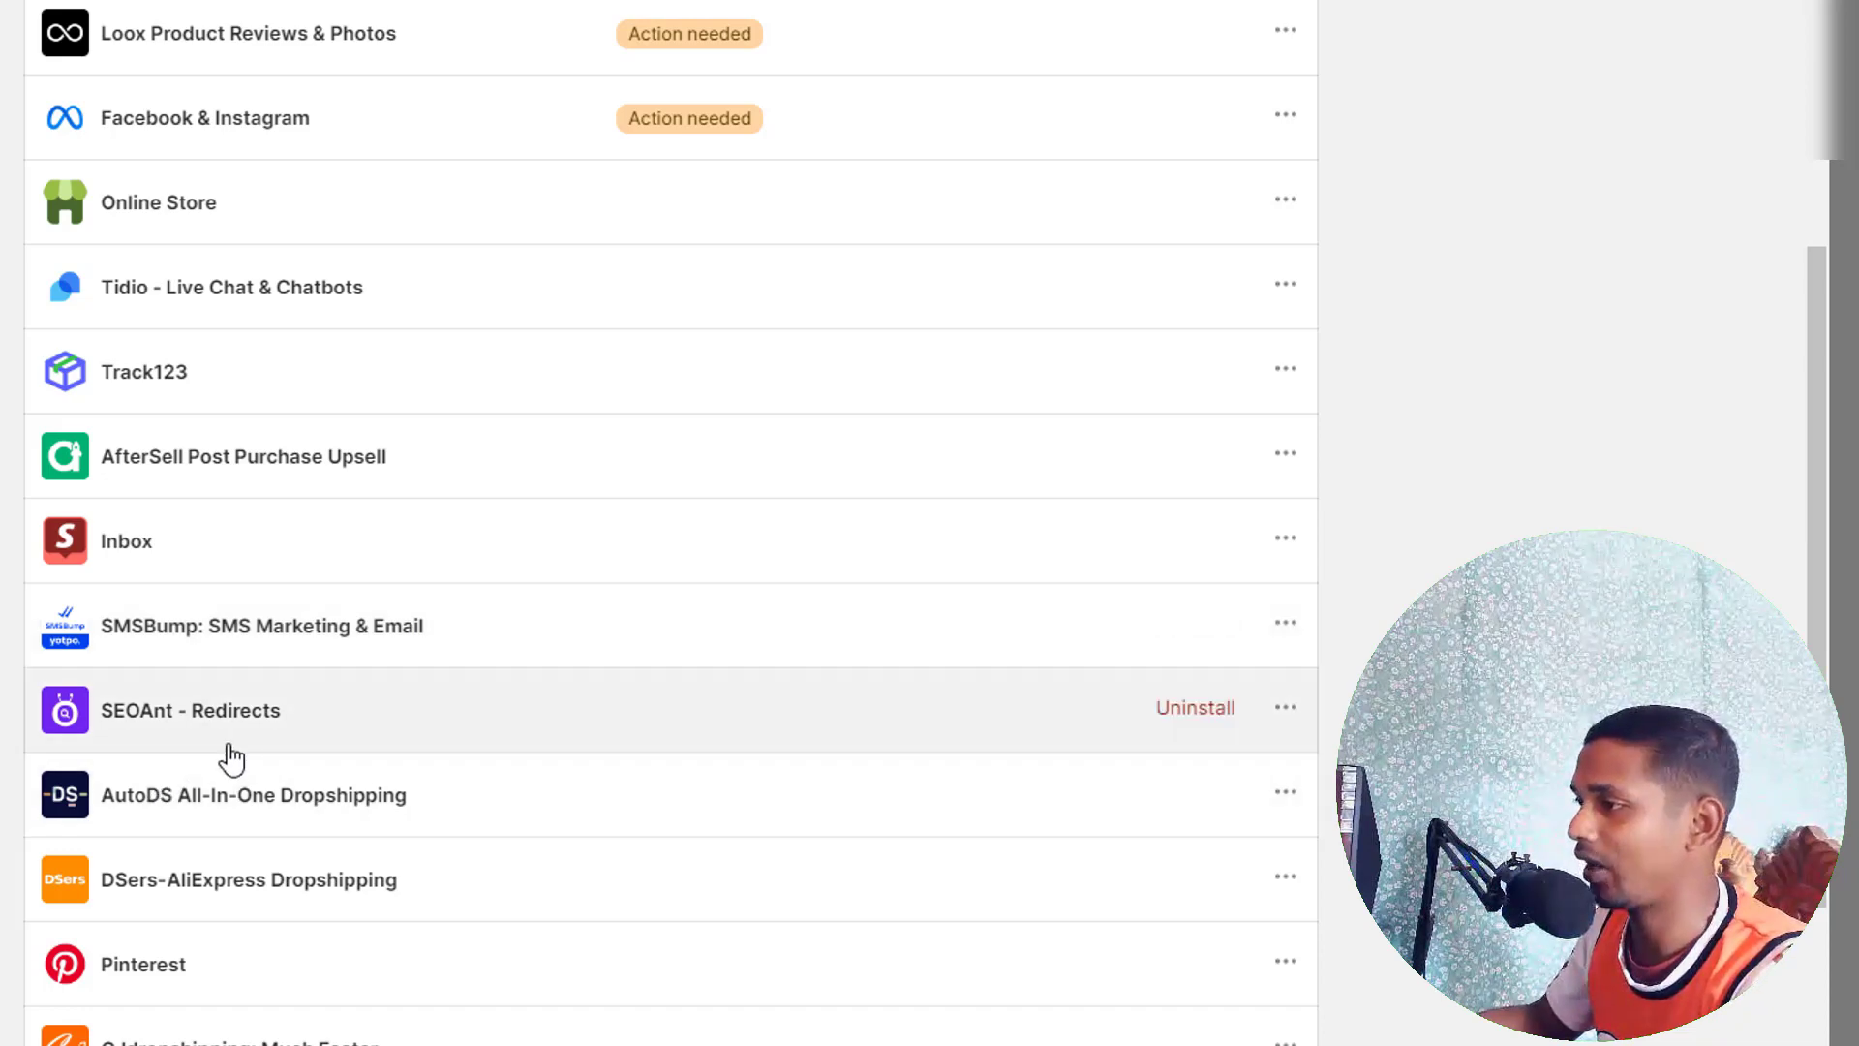
left_click(1199, 710)
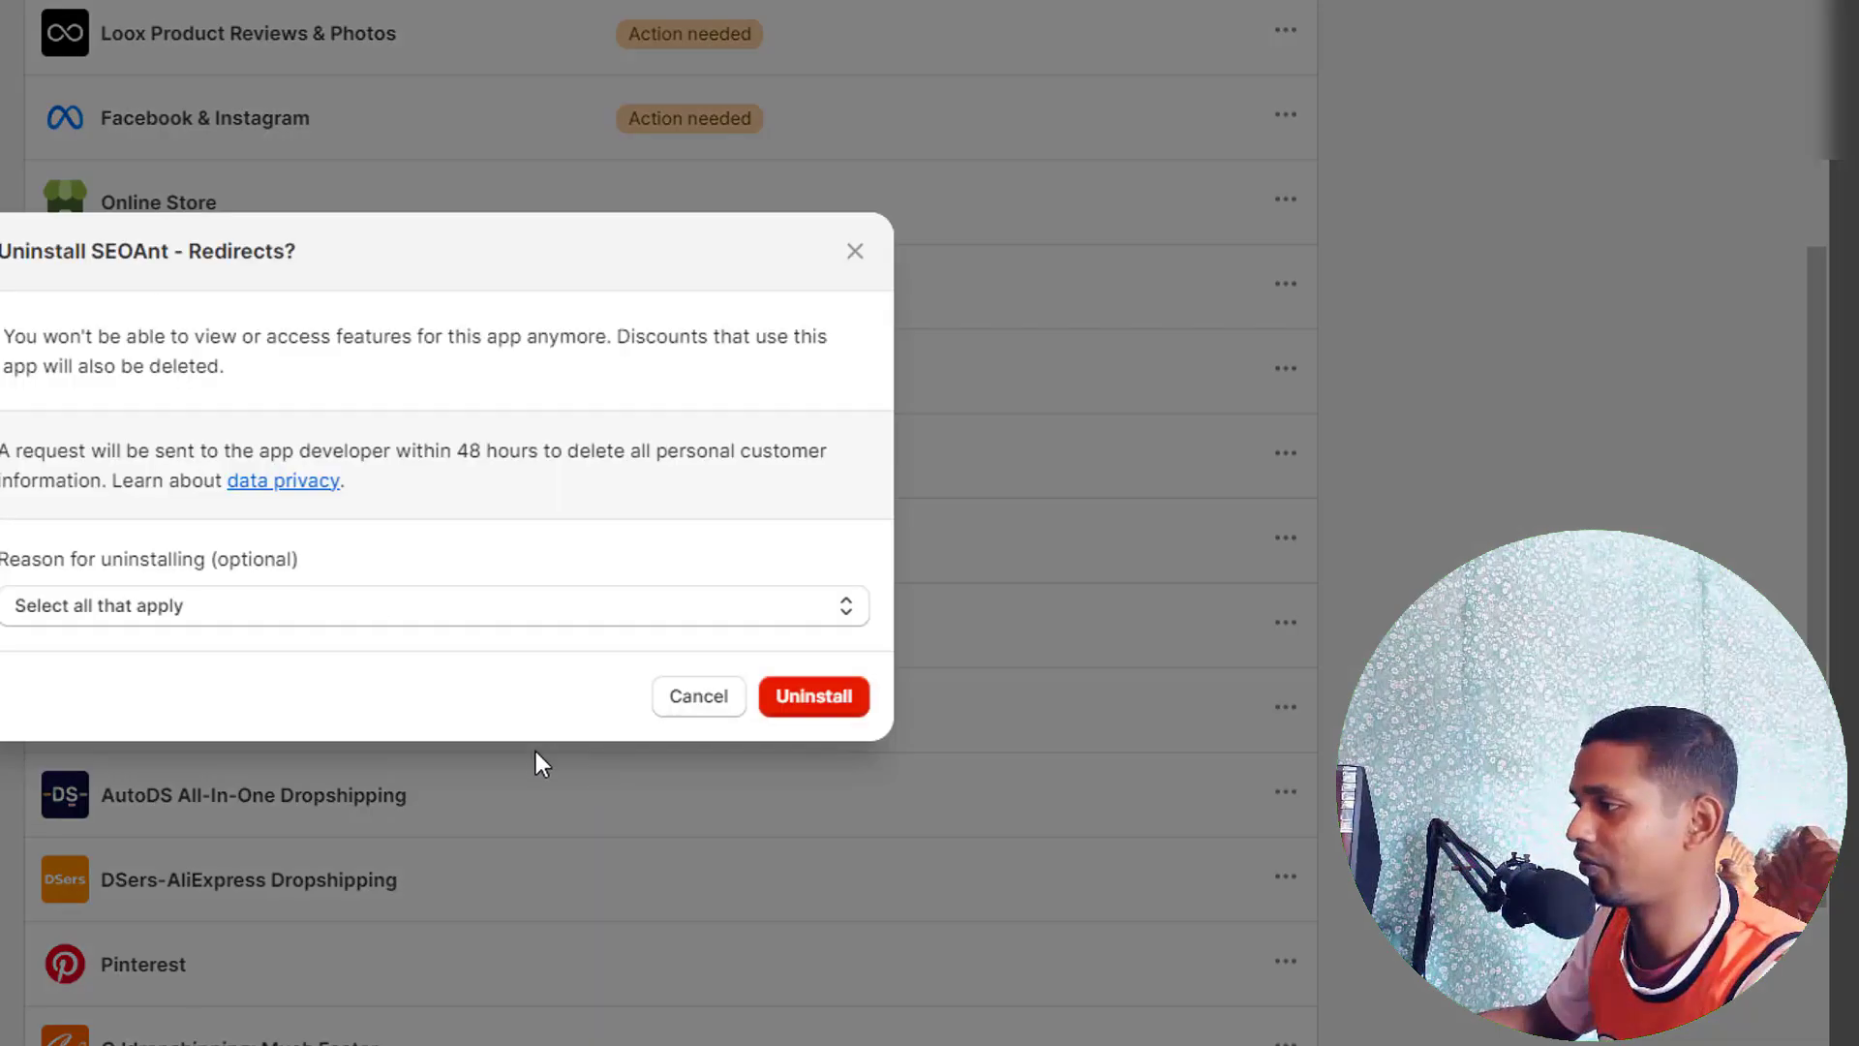
left_click(827, 714)
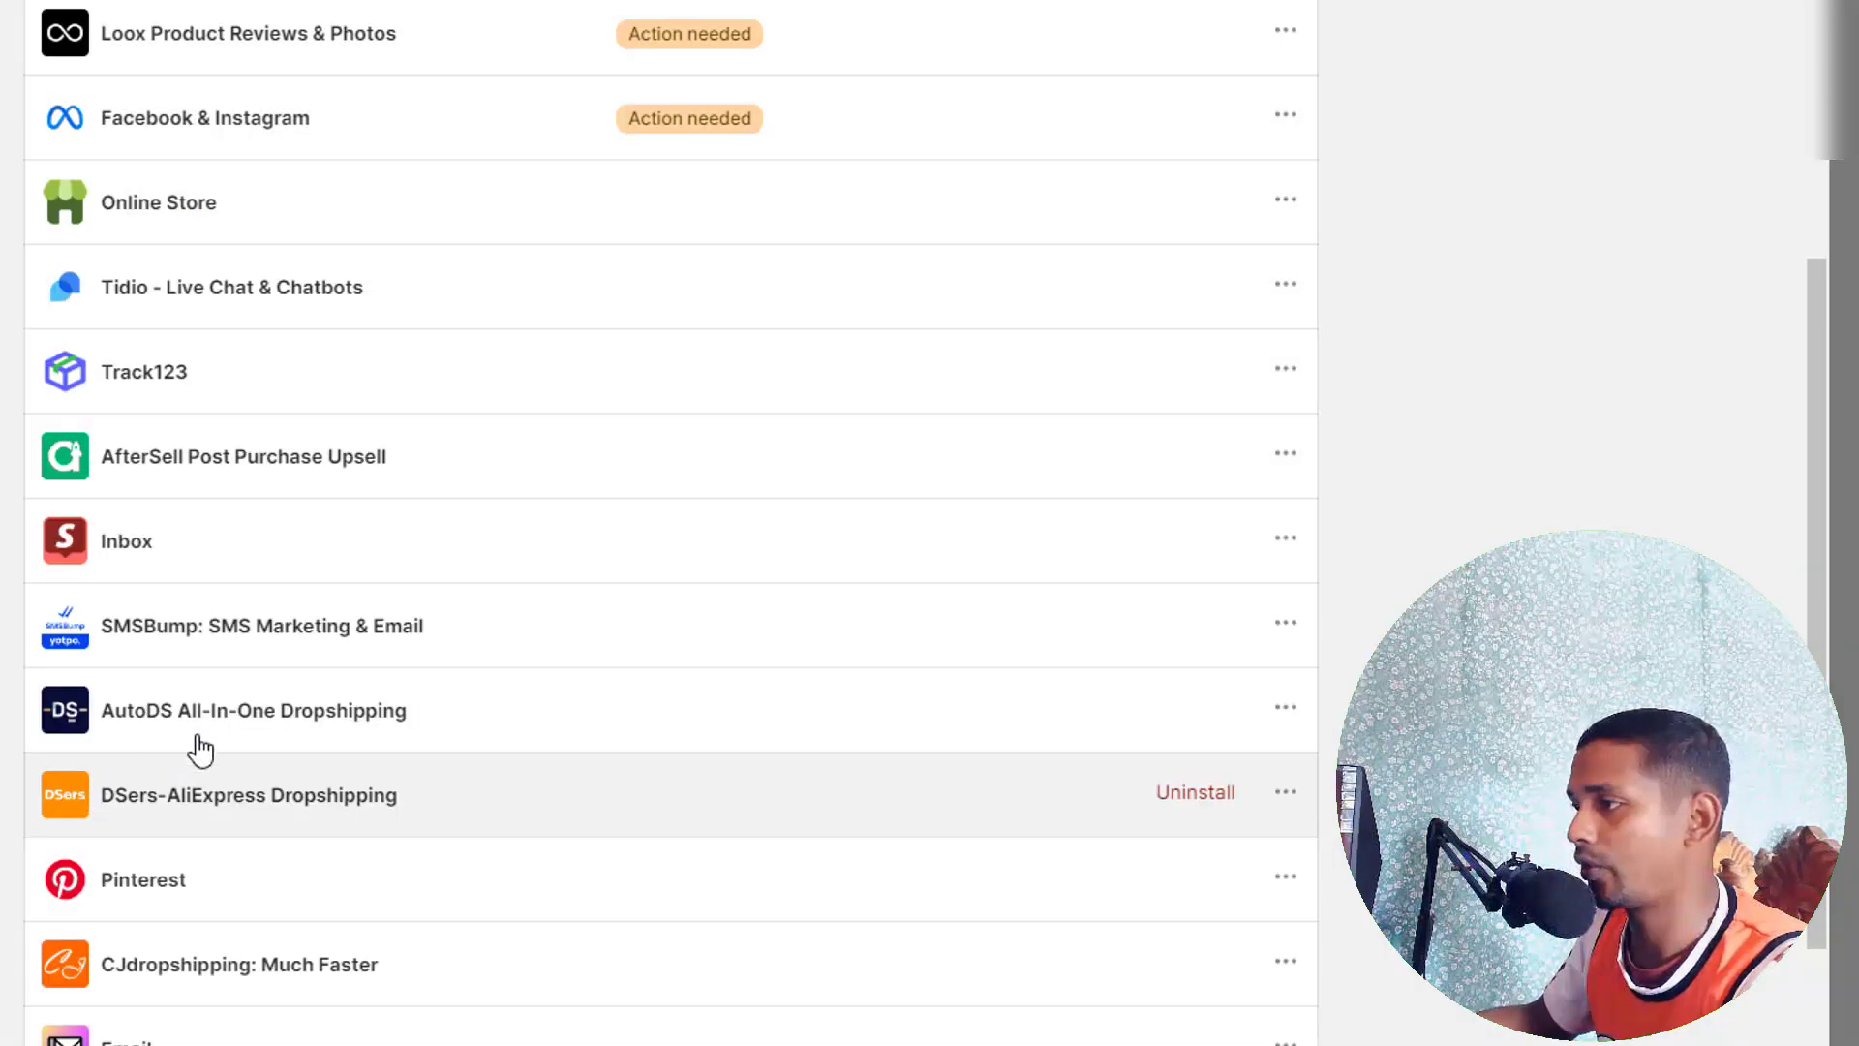
- Uninstall the AutoDS All-In-One Dropshipping app
mouse_move(149, 726)
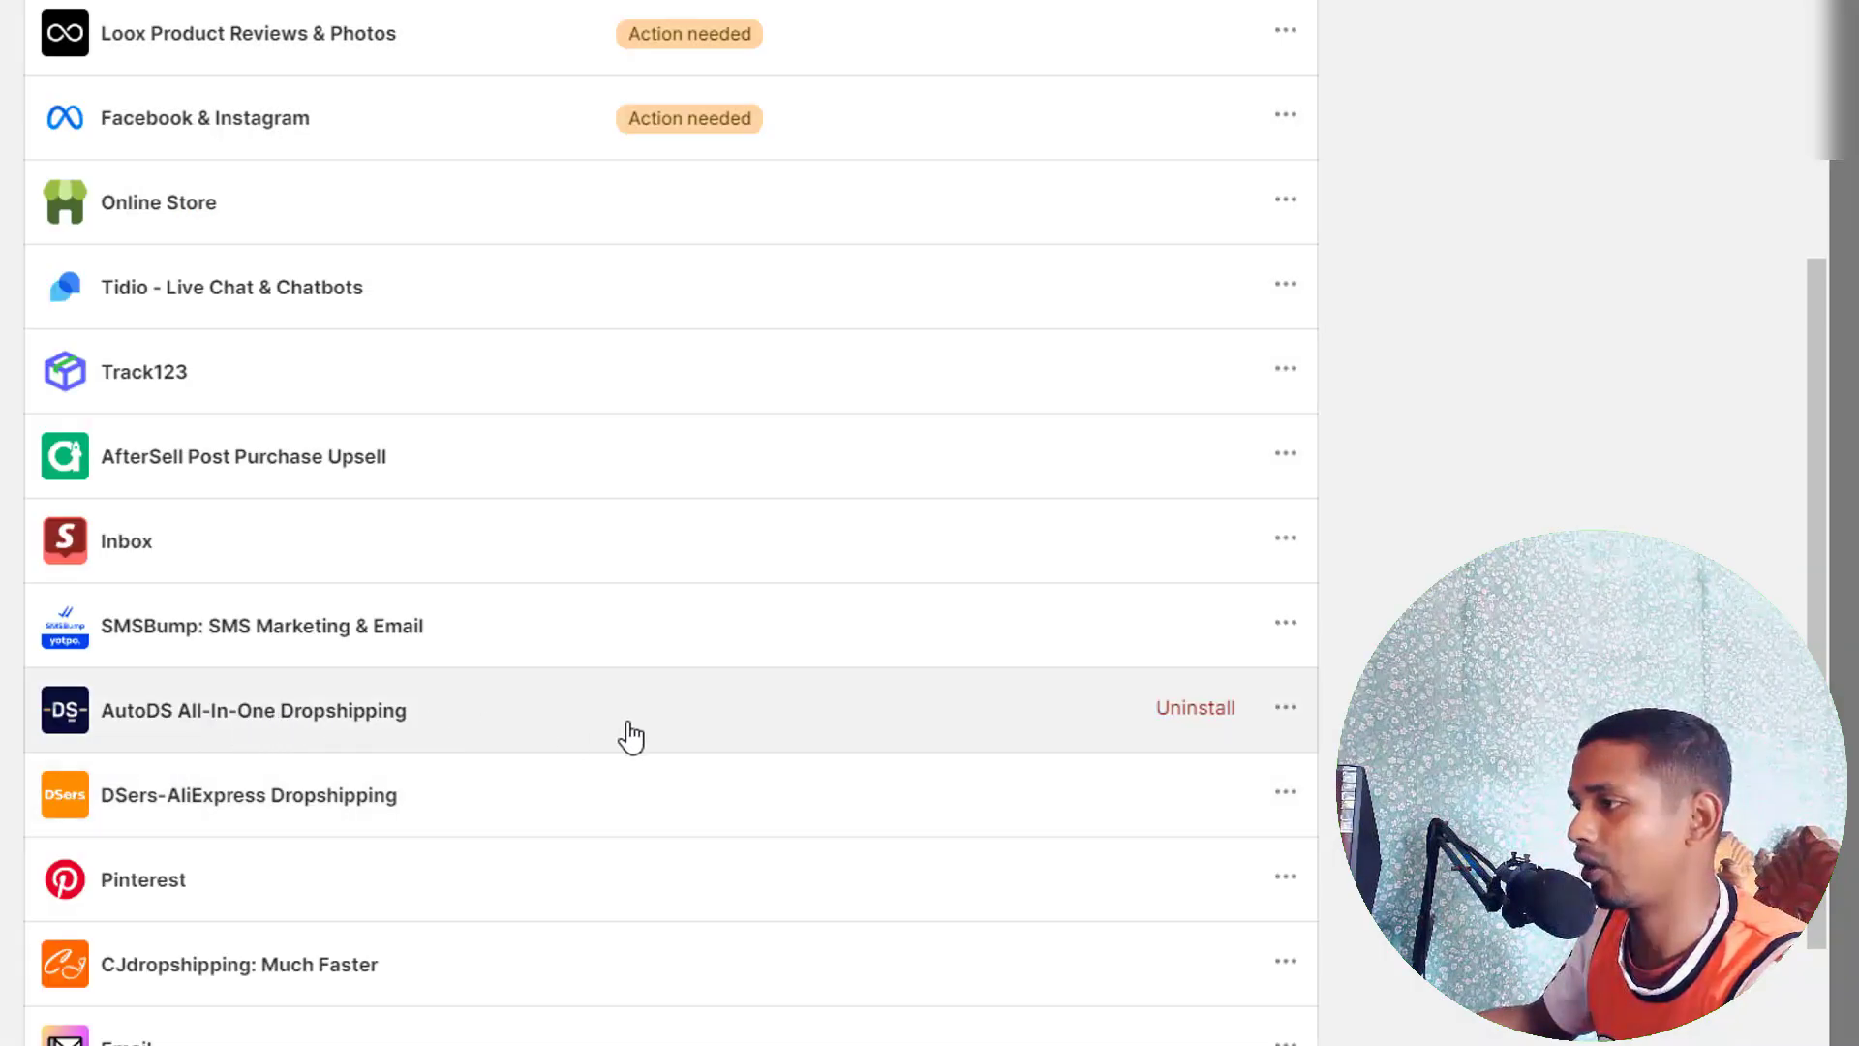
left_click(1191, 721)
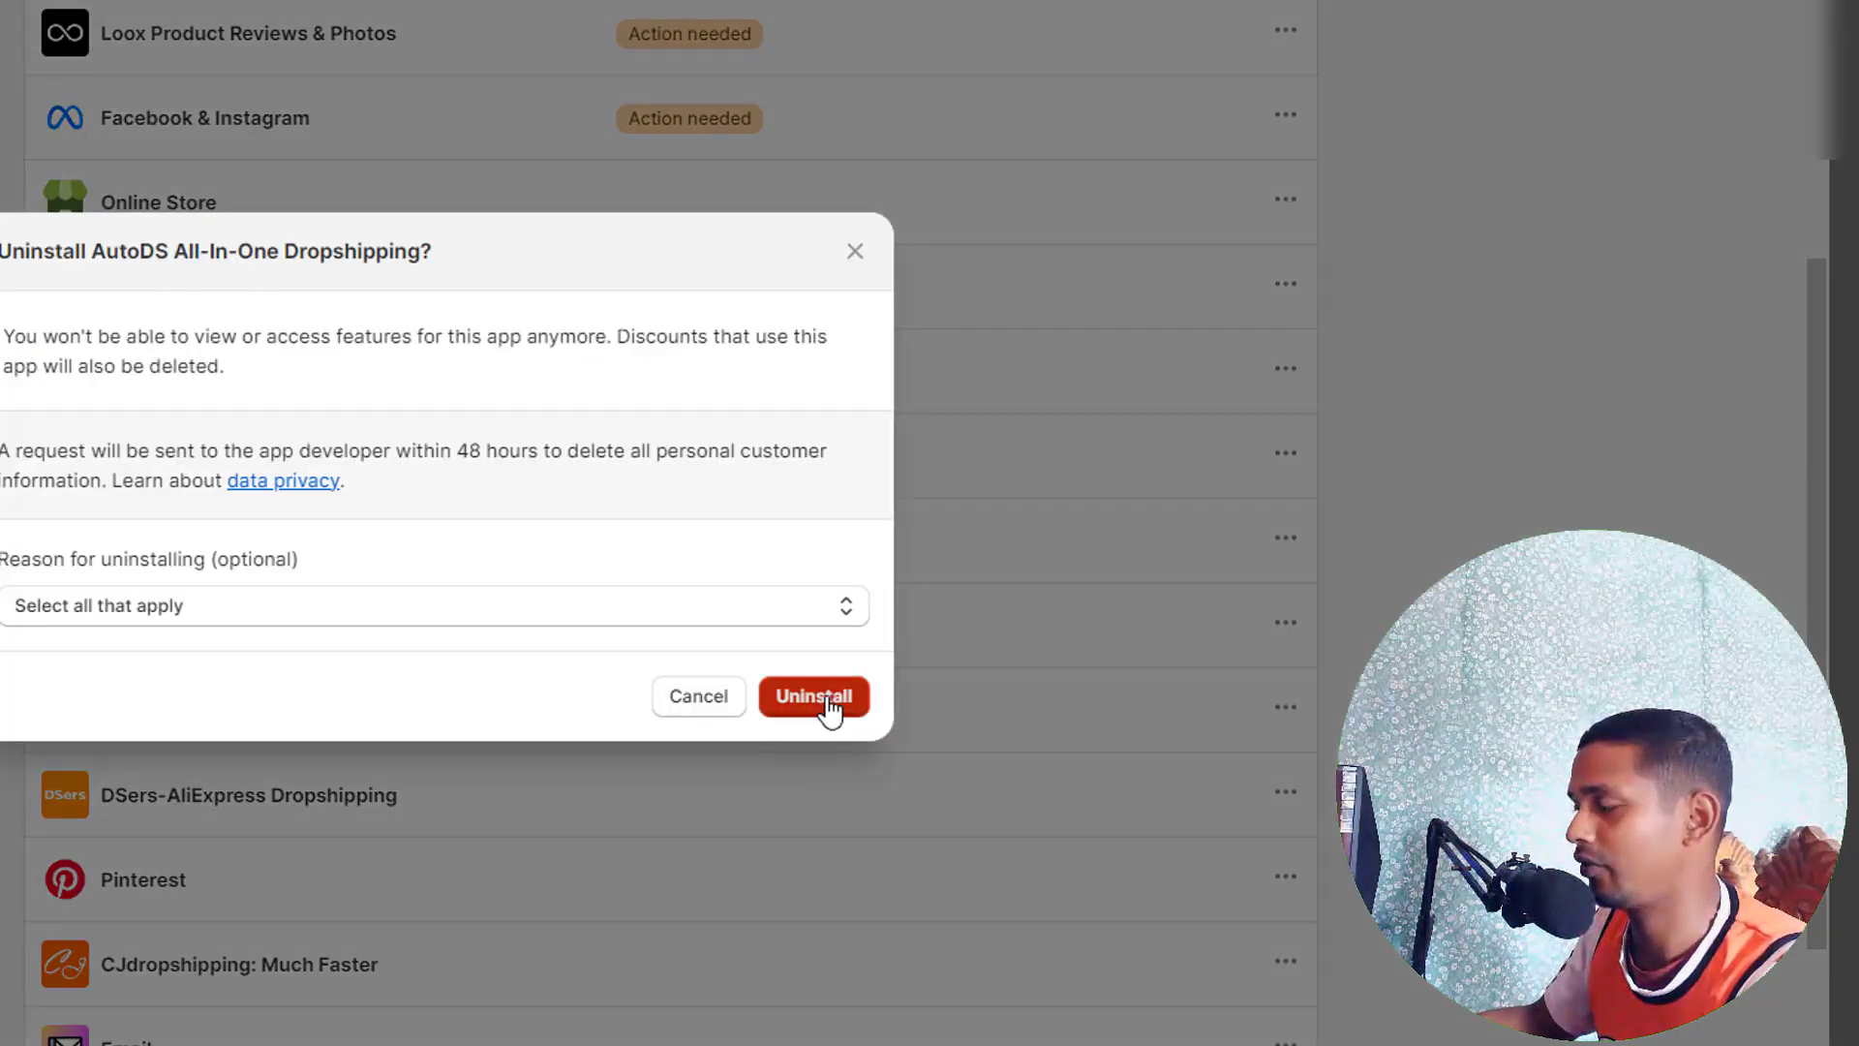
left_click(826, 706)
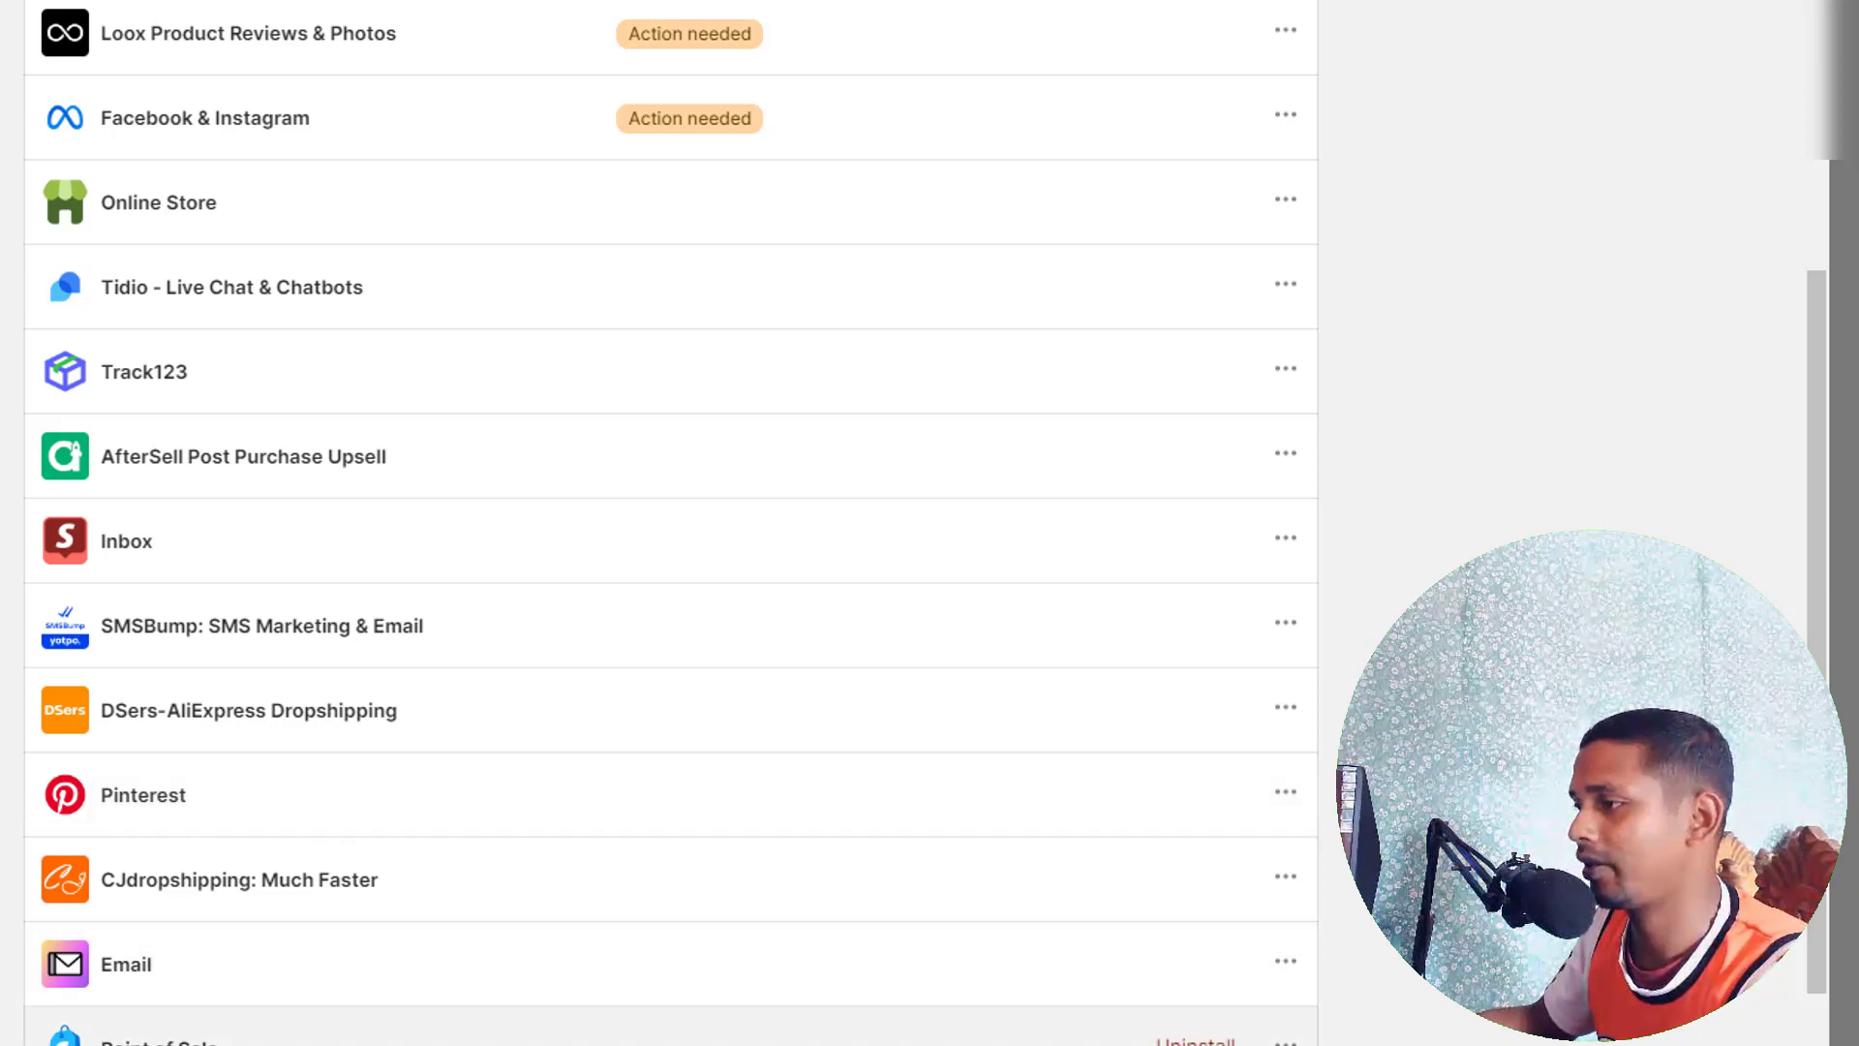
- Uninstall the Email app near the end of the installed list and try to uninstall Pinterest
scroll(183, 968, "down", 2)
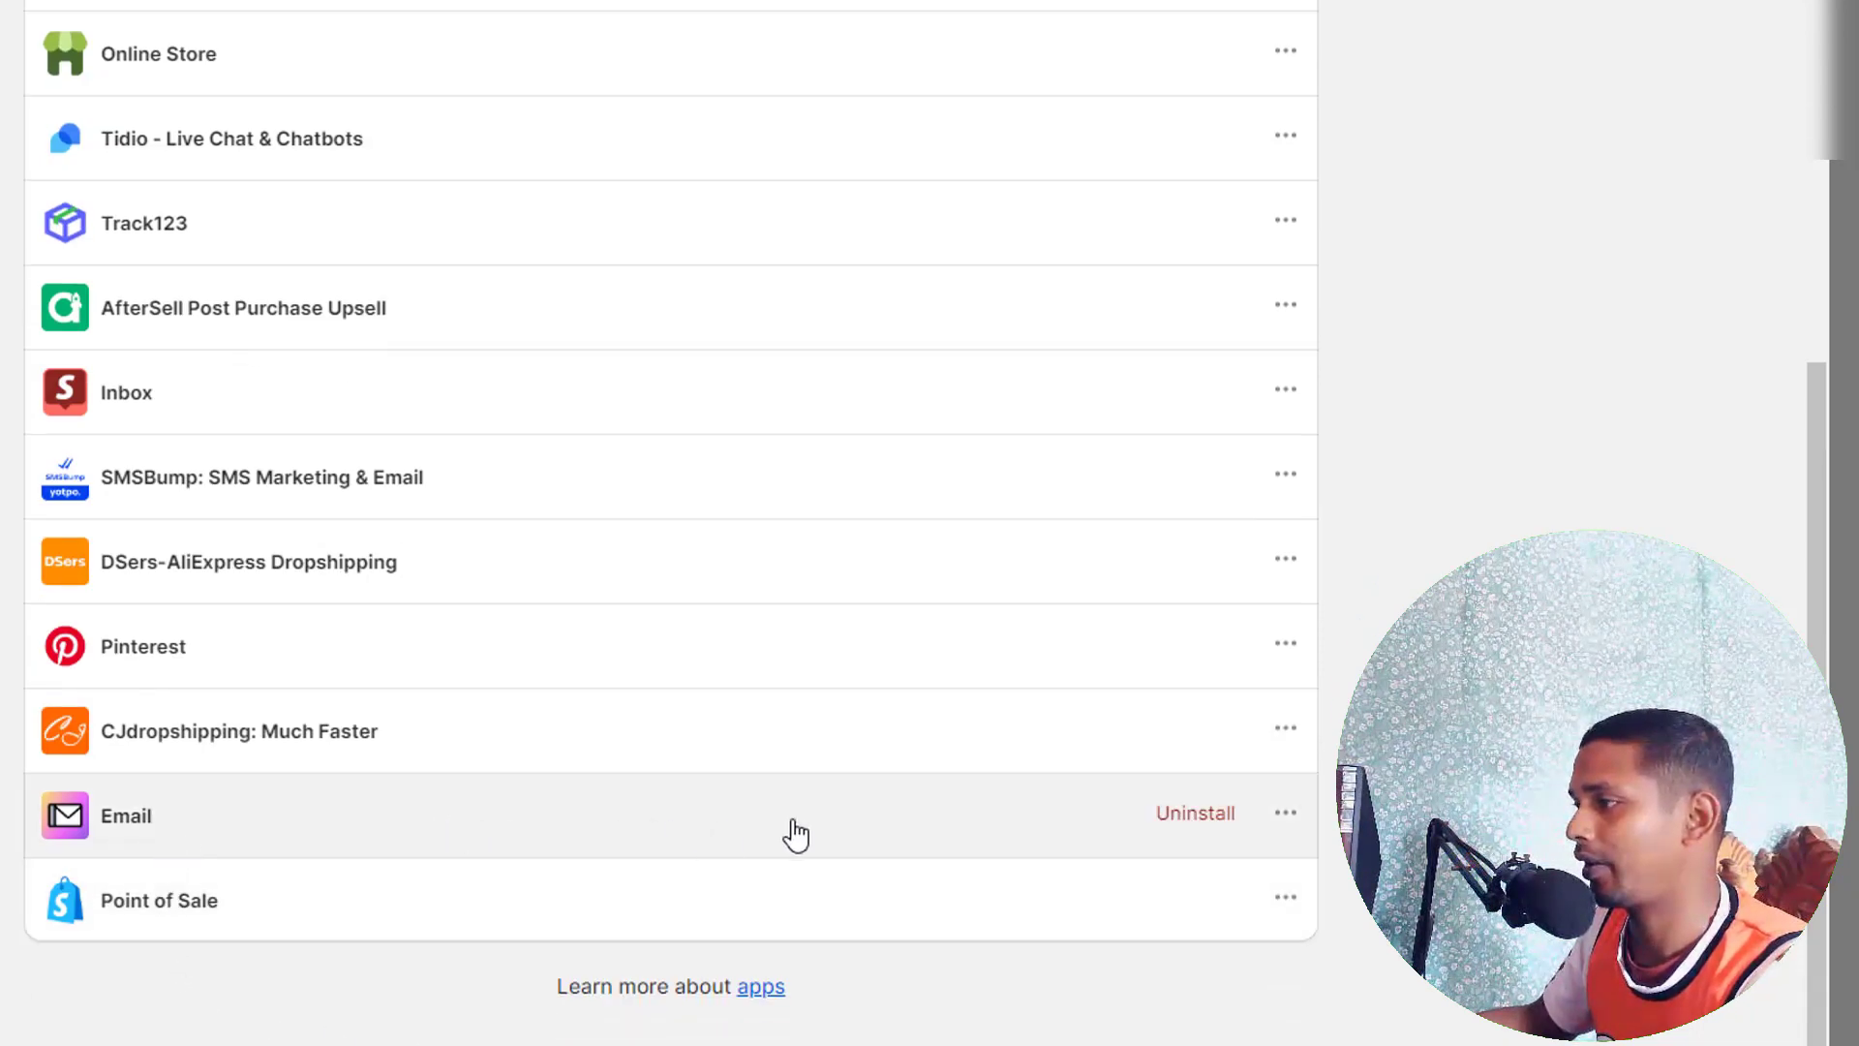
left_click(1196, 813)
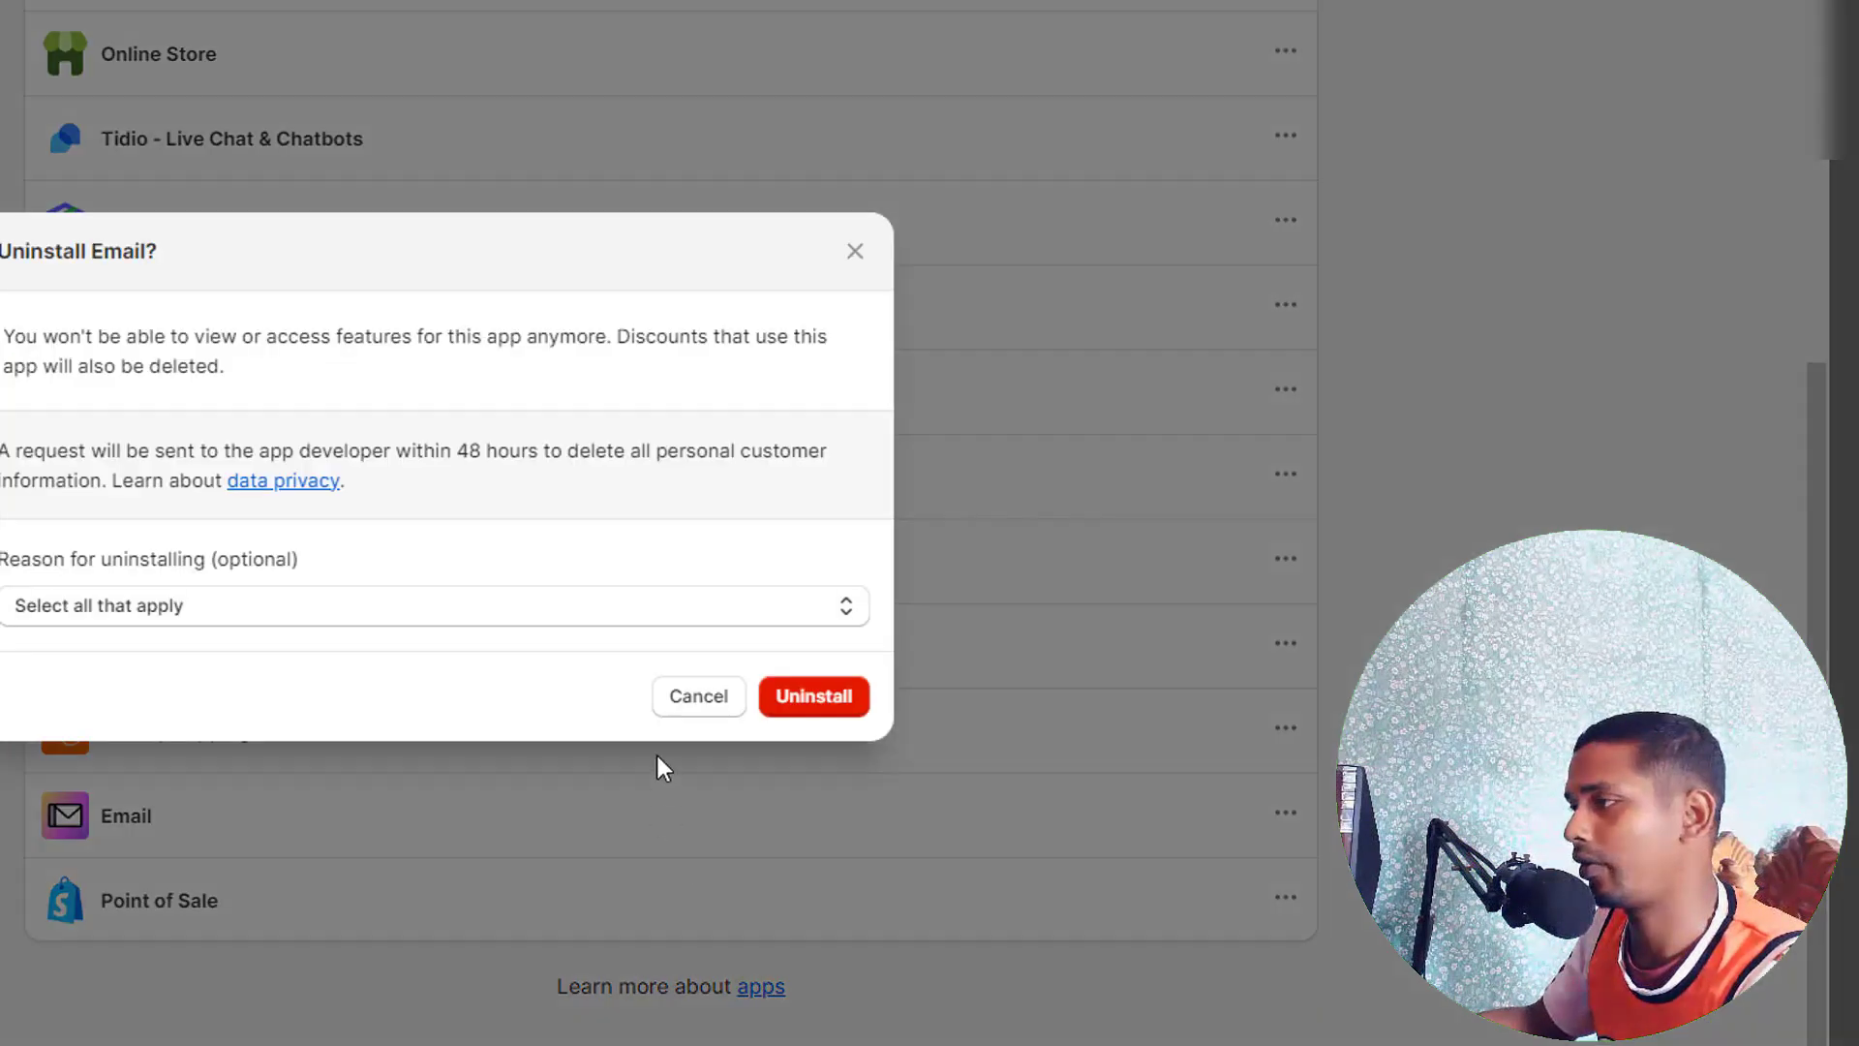
left_click(830, 707)
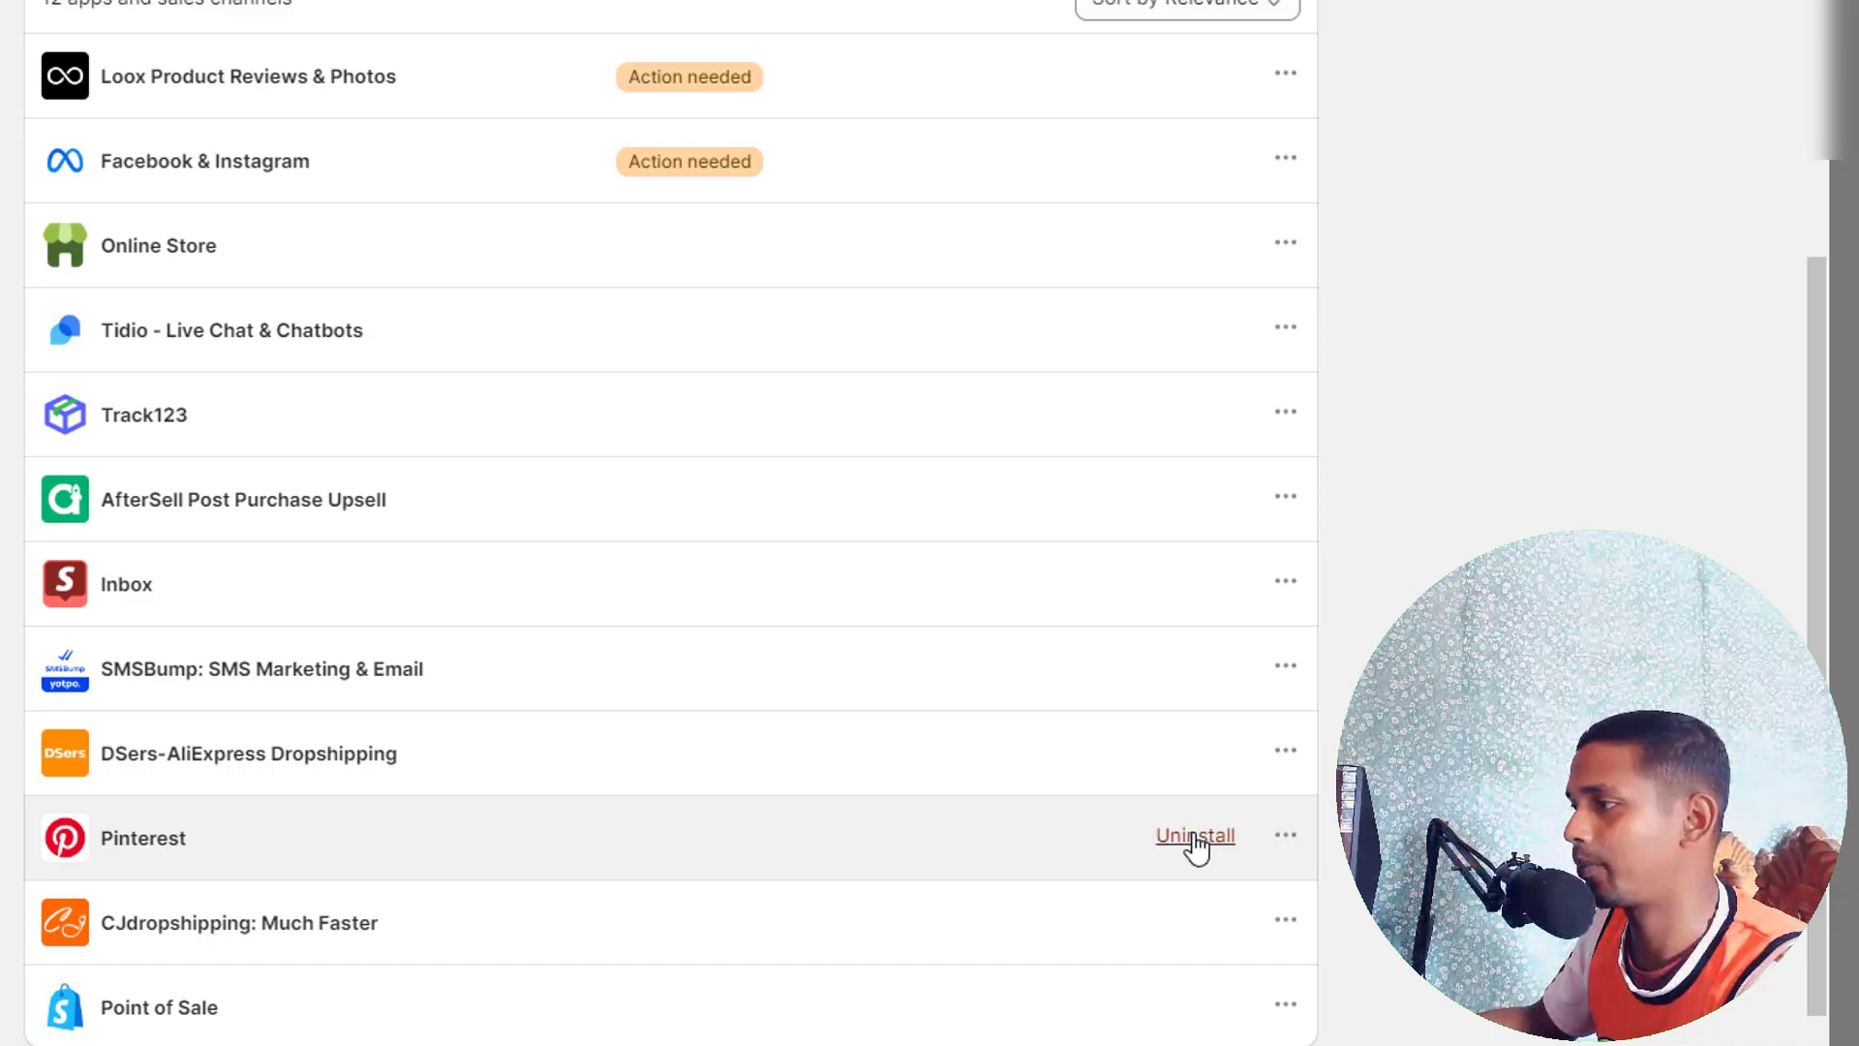
left_click(1194, 836)
left_click(635, 797)
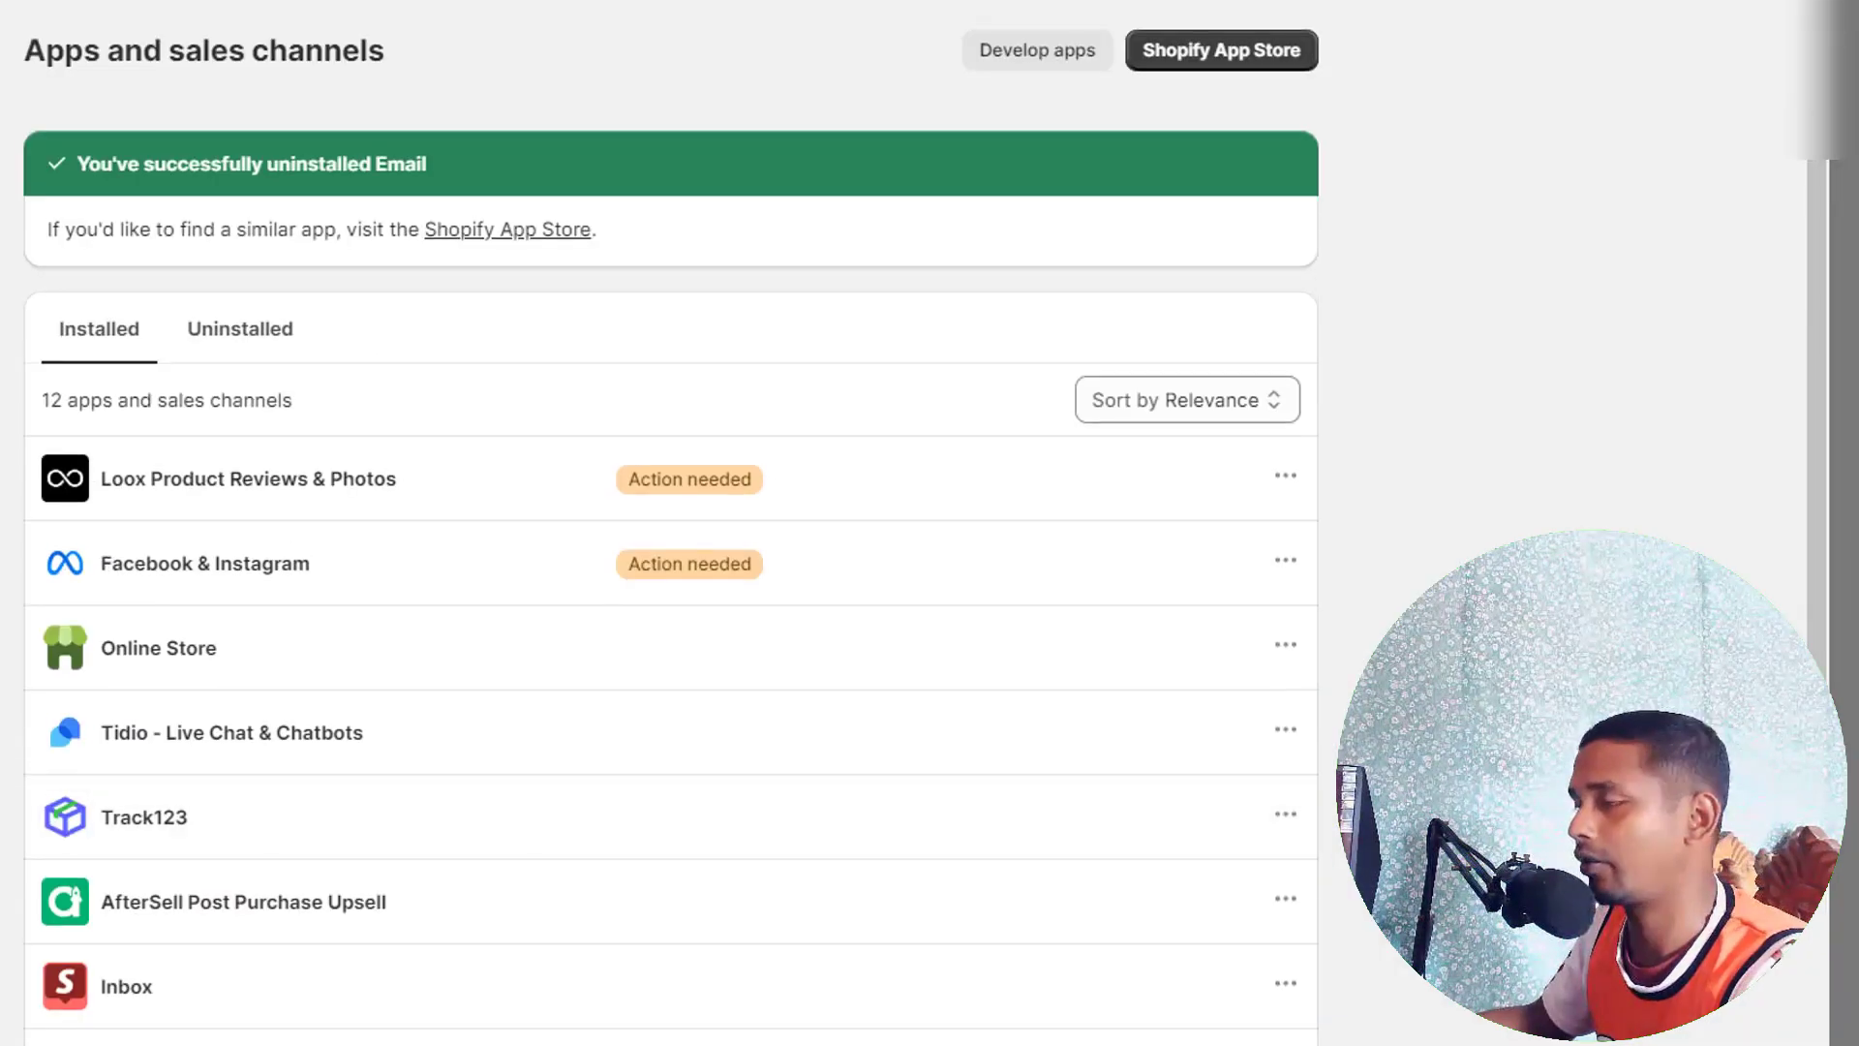
- Return to the admin home and reopen the list of installed apps to review the remaining ones
left_click(39, 191)
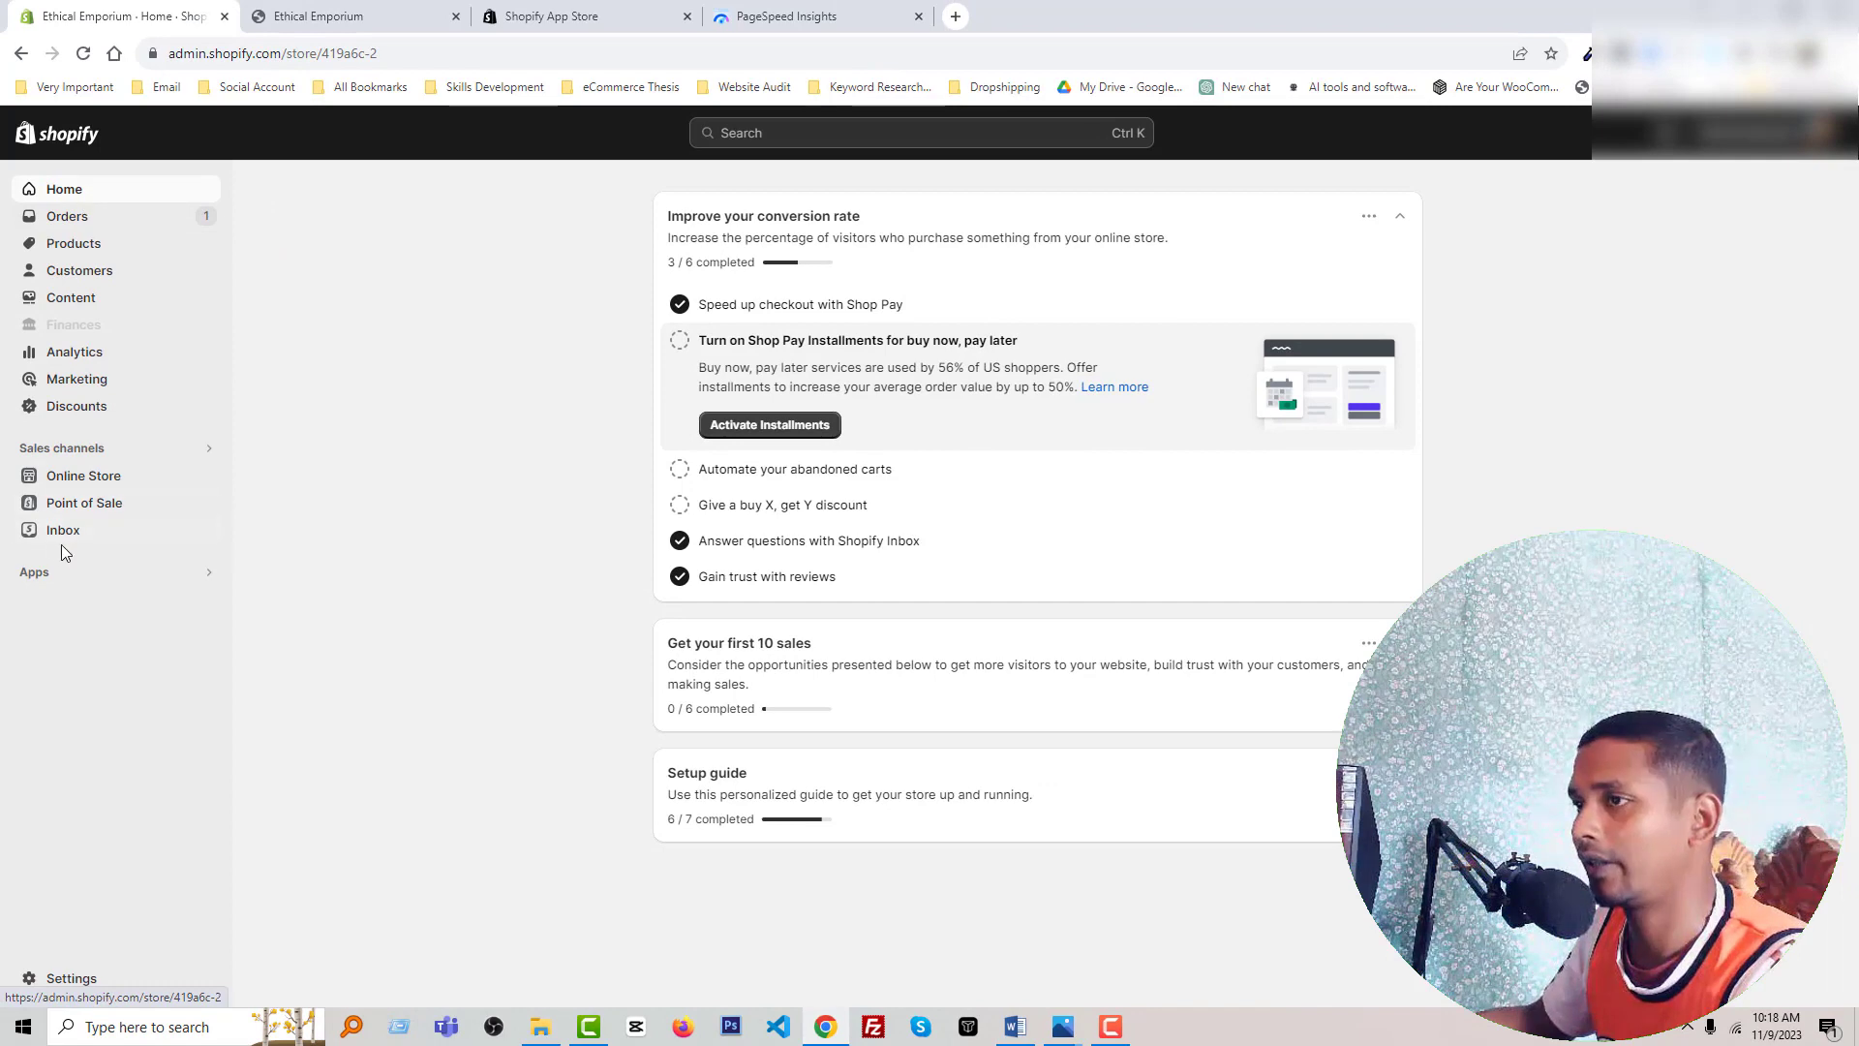
left_click(44, 572)
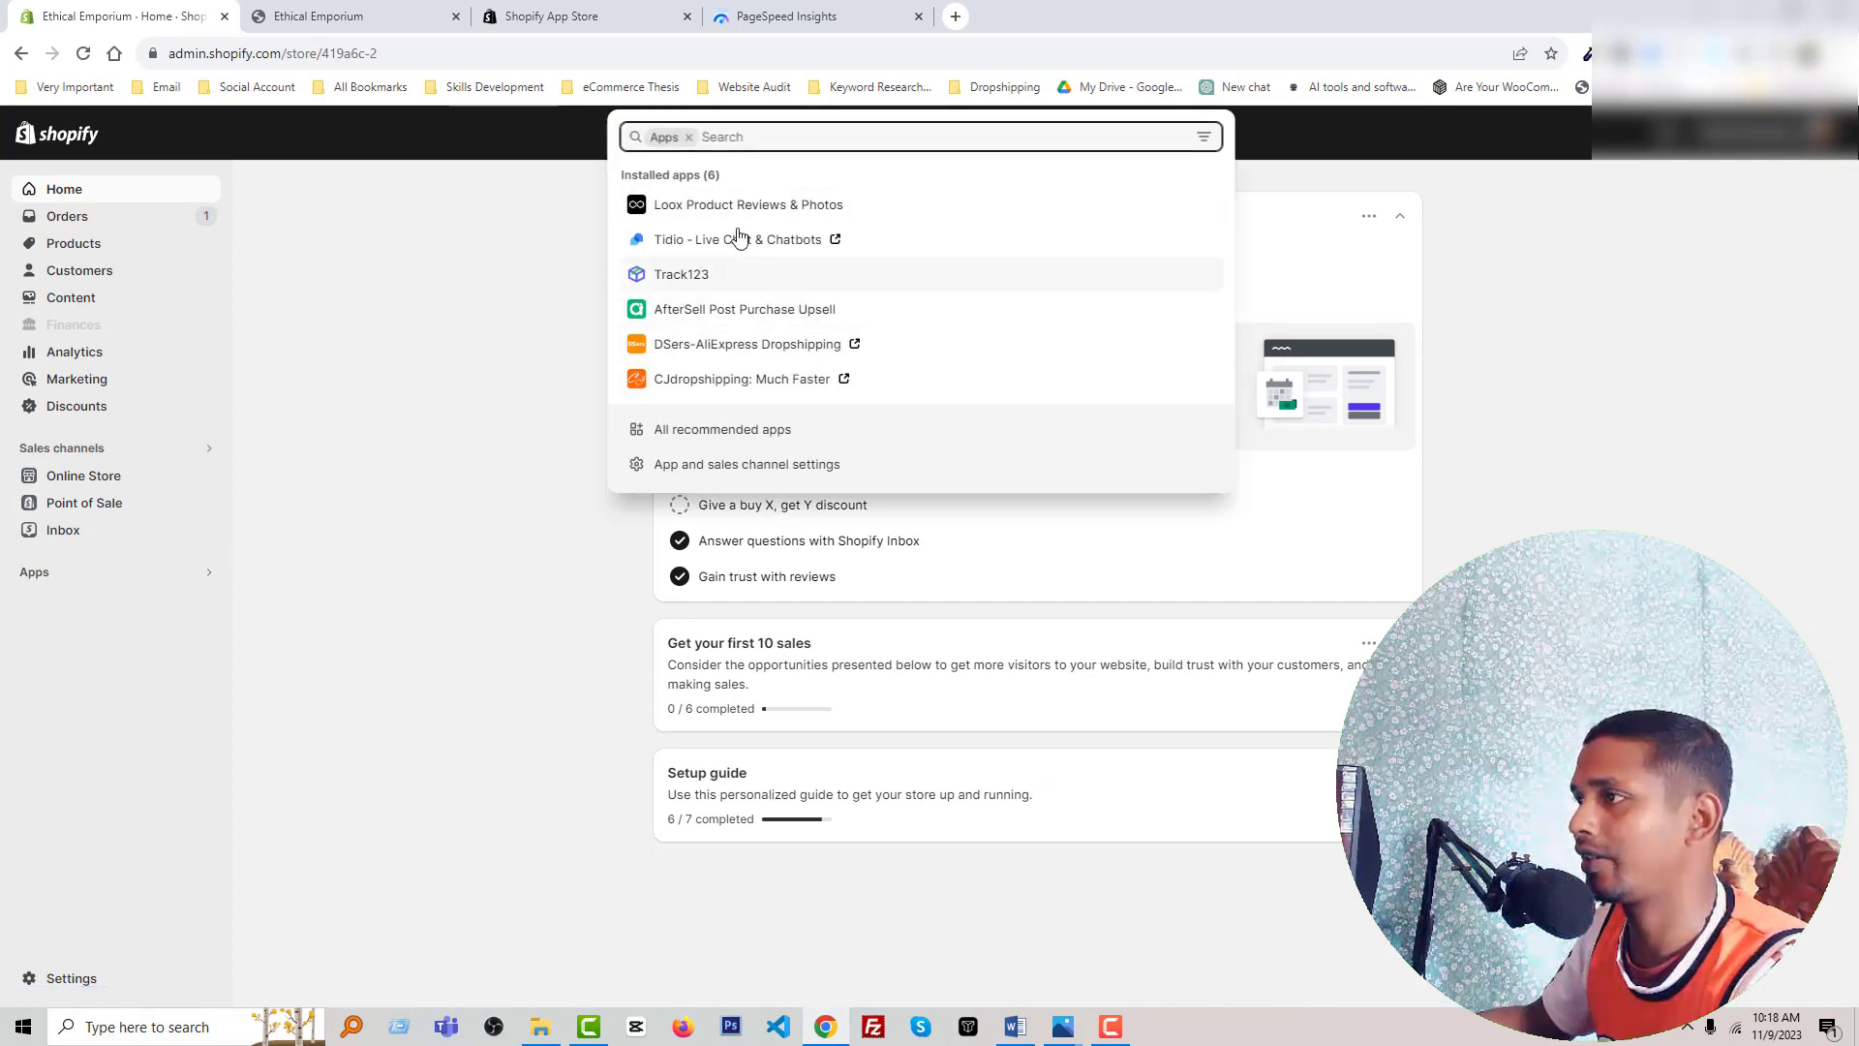